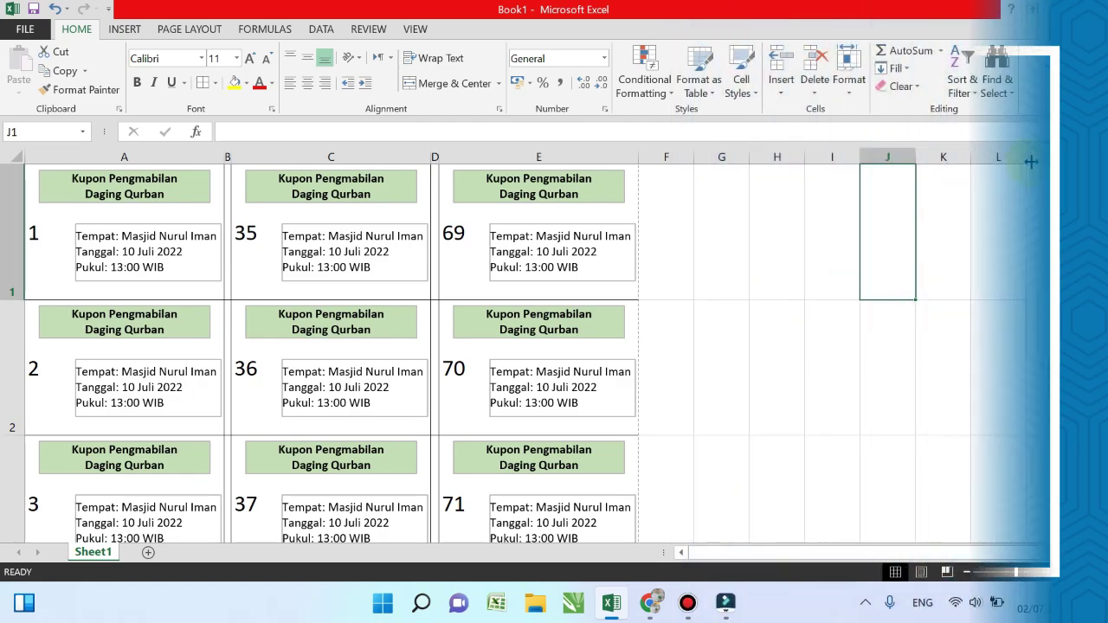
Step: Scroll down the coupon sheet to coupon 102, then open the File Info page
drag(1095, 178, 1097, 509)
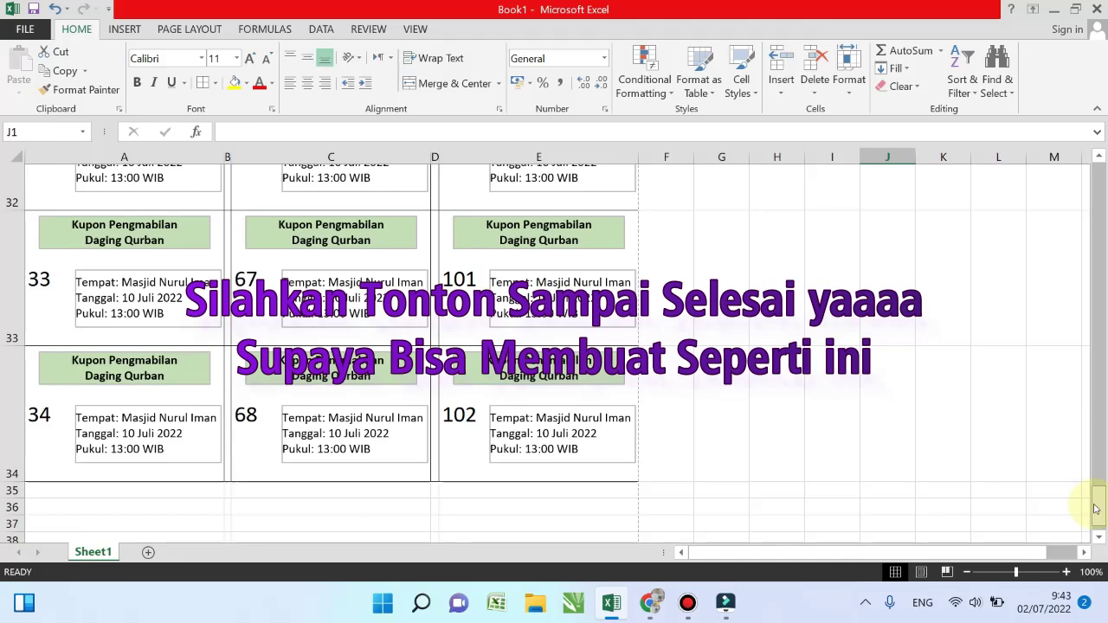
click(25, 31)
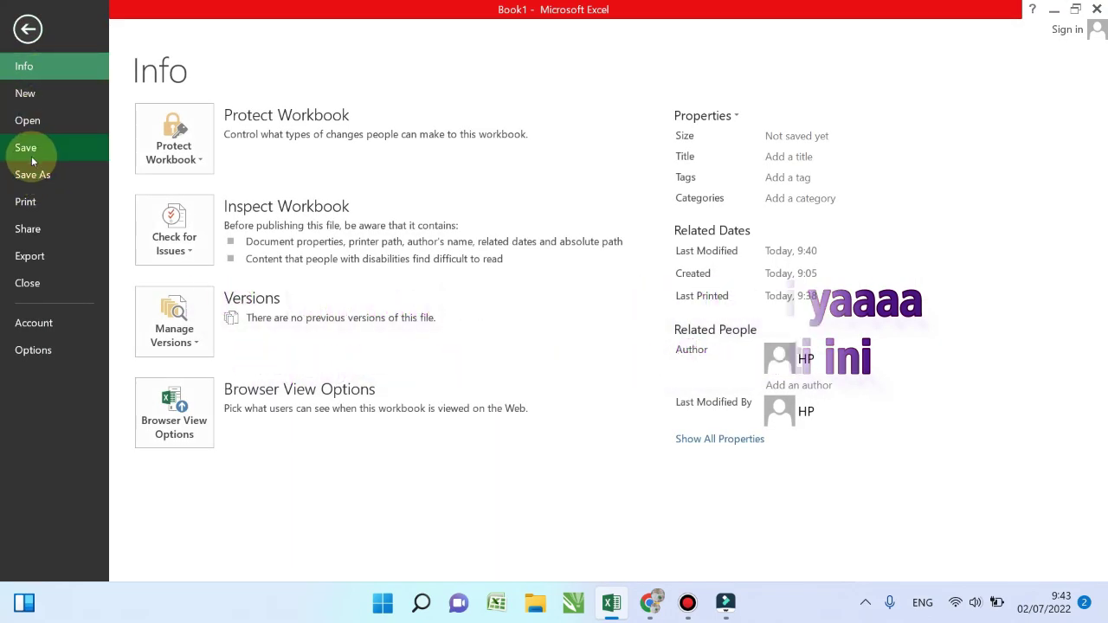
Step: Preview the coupon printout, restore the blank Book1 window, select A3 and G5, then switch to YouTube
click(25, 201)
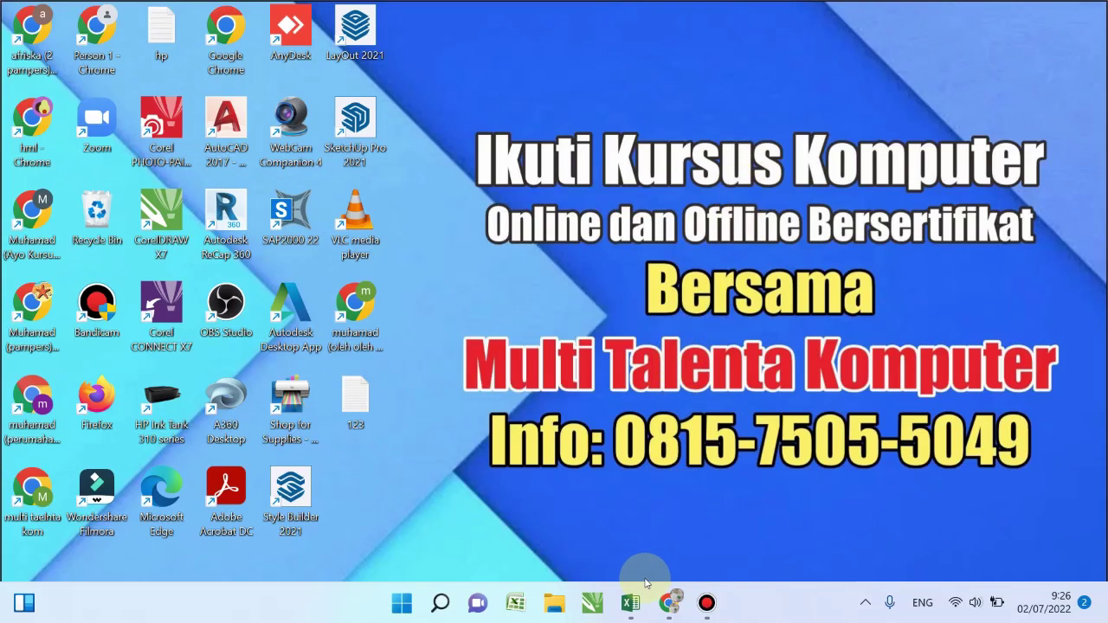
click(637, 603)
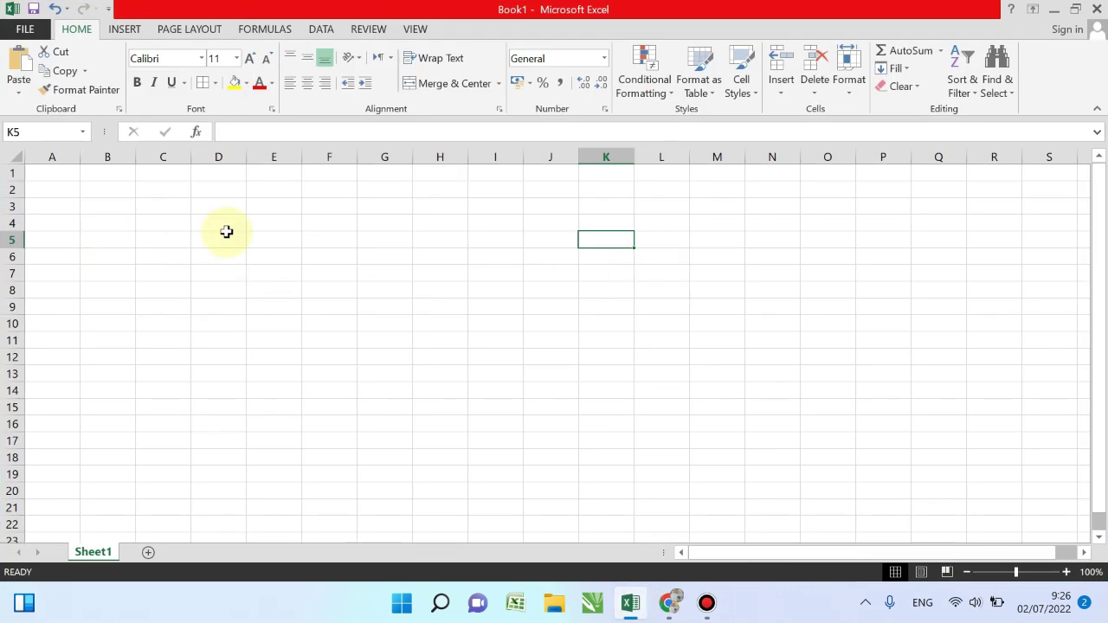
click(67, 204)
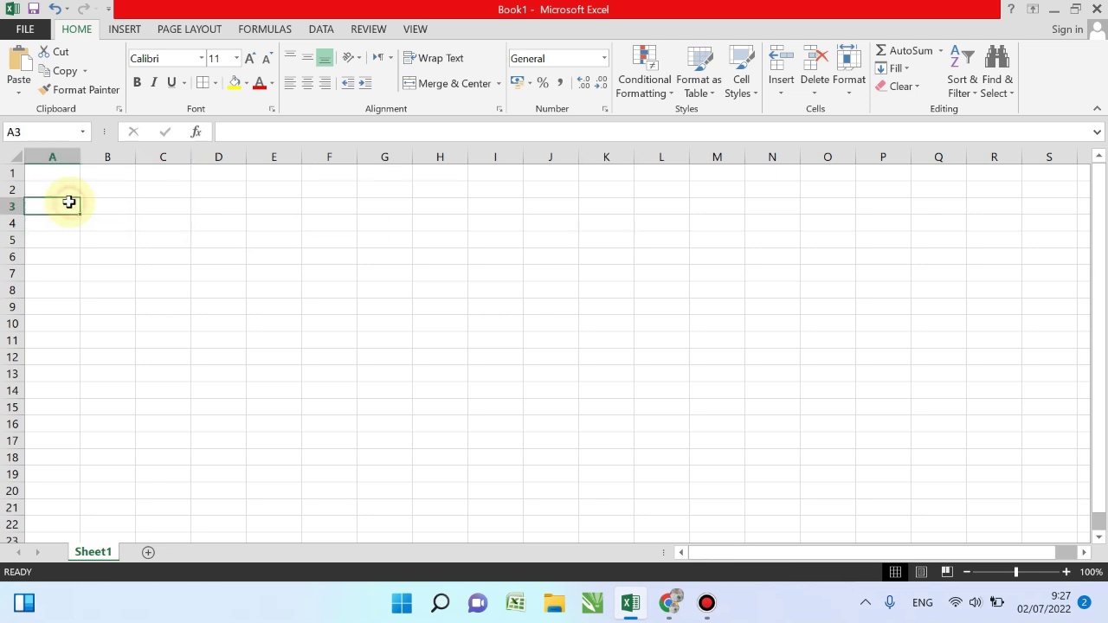
click(403, 235)
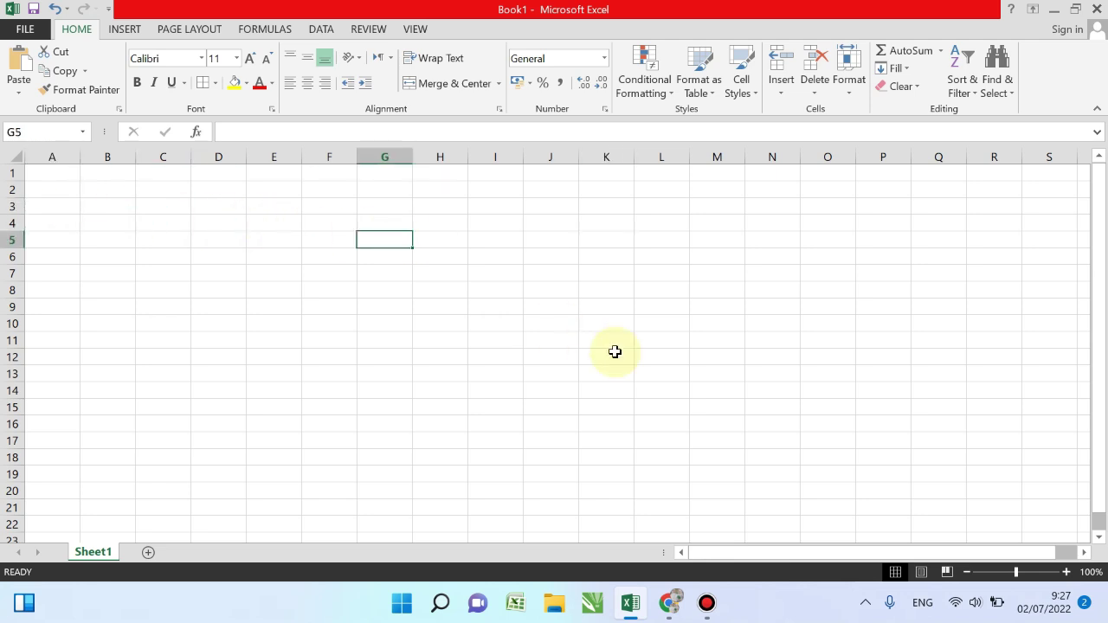
click(672, 605)
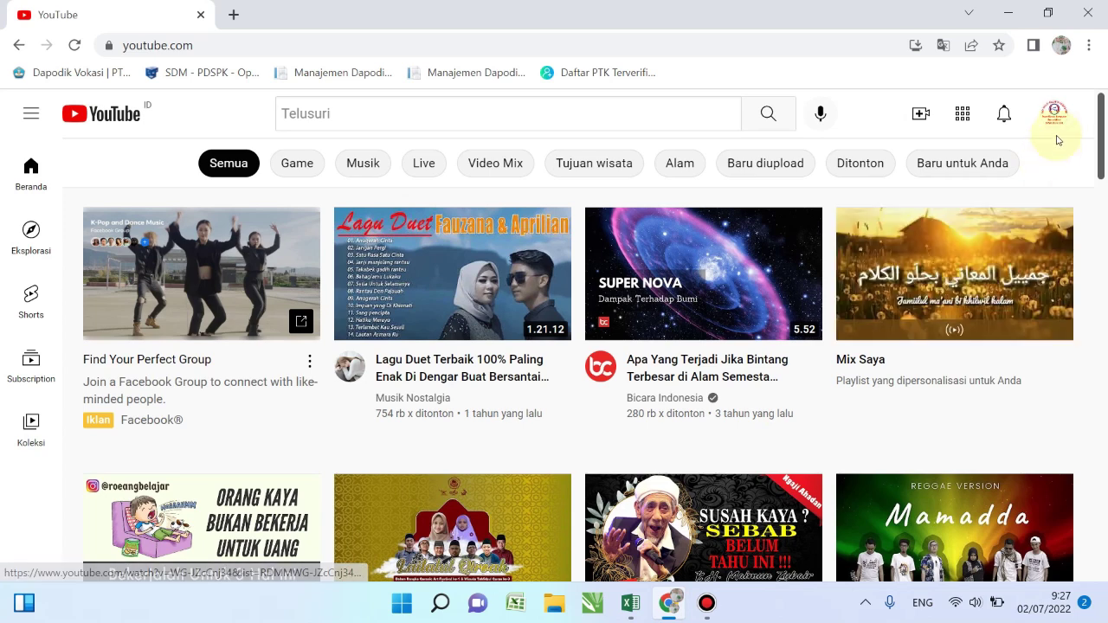
Step: Go to your own YouTube channel page from the account menu
click(1055, 119)
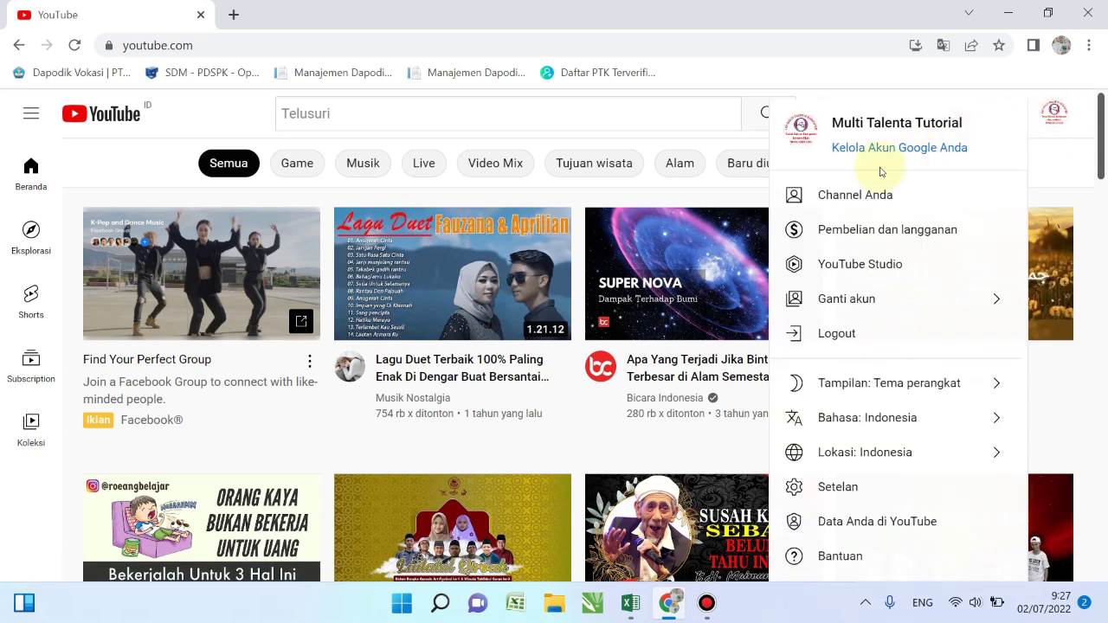
click(865, 196)
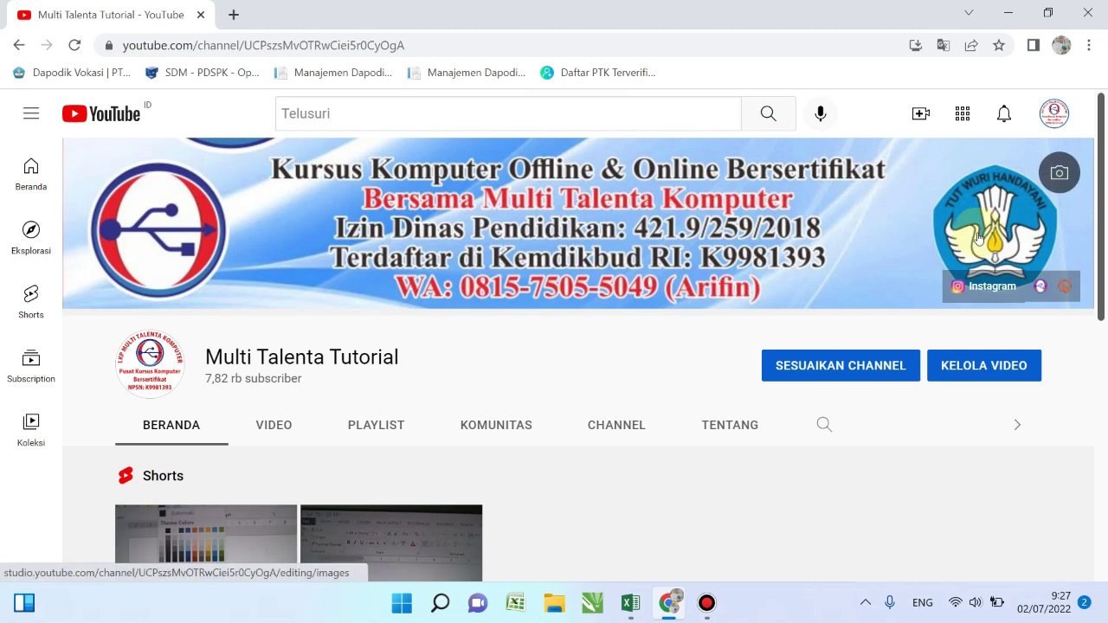
mouse_move(1102, 165)
mouse_down()
mouse_move(1086, 311)
mouse_move(1103, 456)
mouse_up()
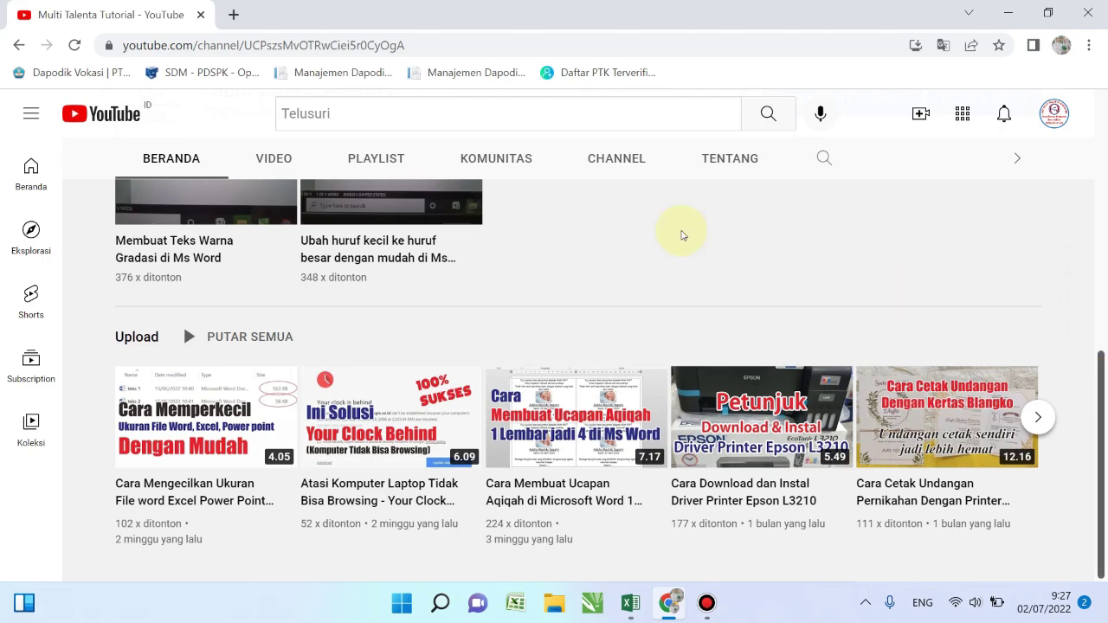
Step: Browse the channel's uploaded videos and recent notifications, then return to the Excel workbook
click(294, 160)
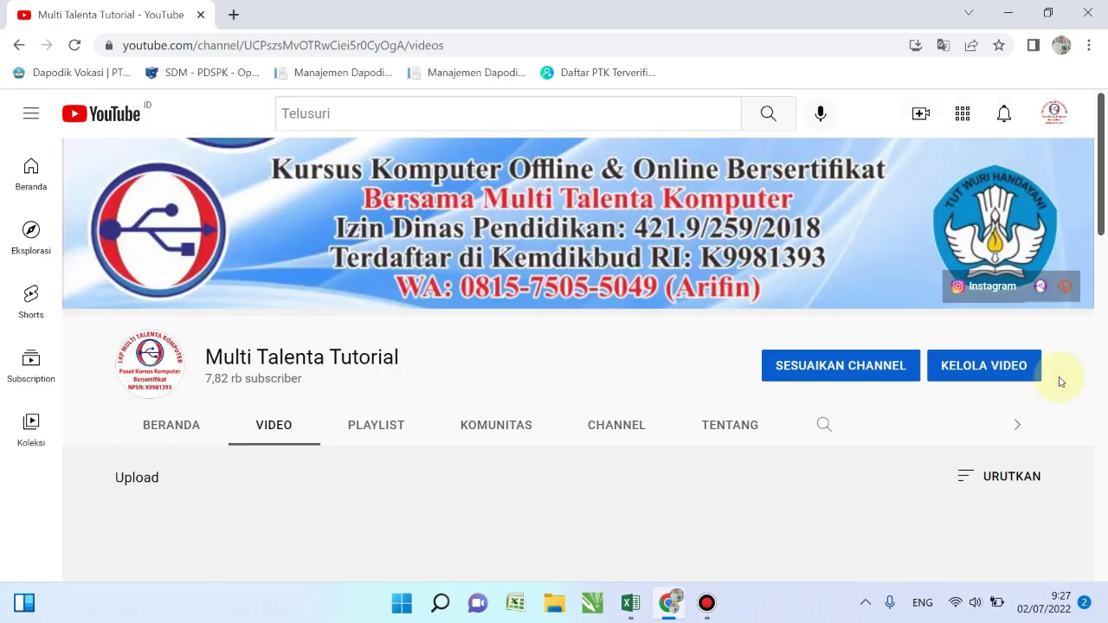
scroll(1099, 191, down, 4)
scroll(1099, 190, down, 3)
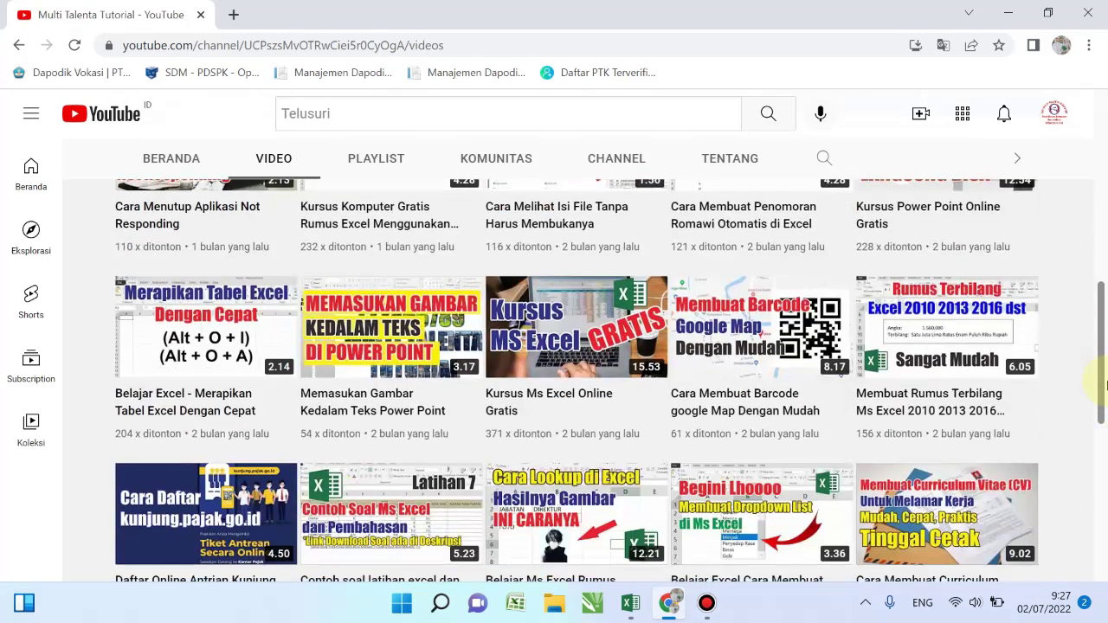
scroll(1094, 183, up, 4)
scroll(1089, 179, up, 2)
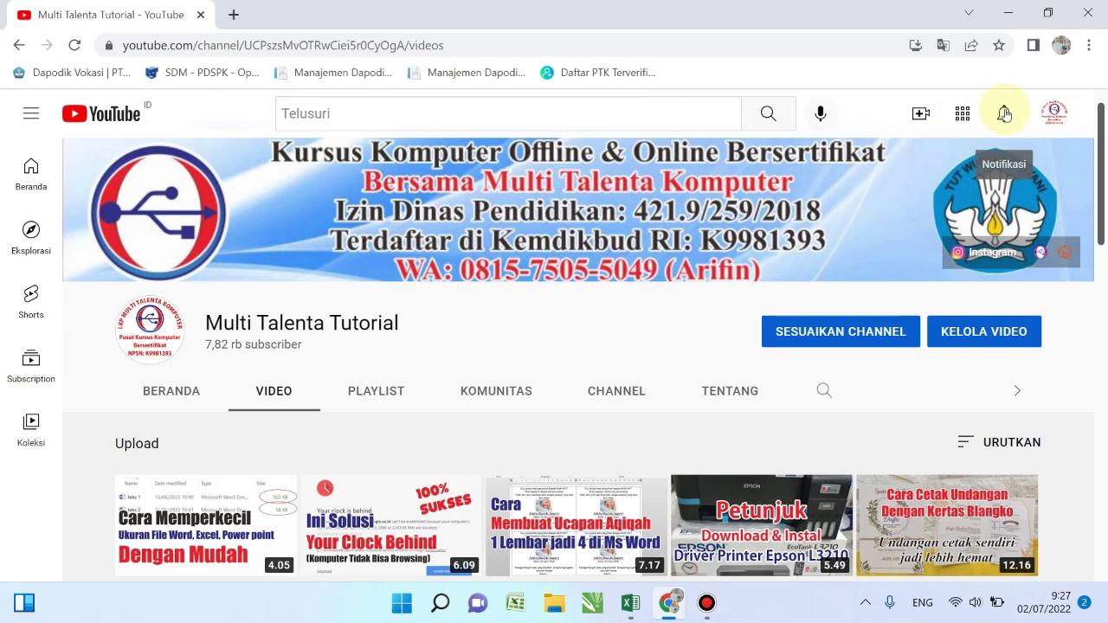
click(1003, 114)
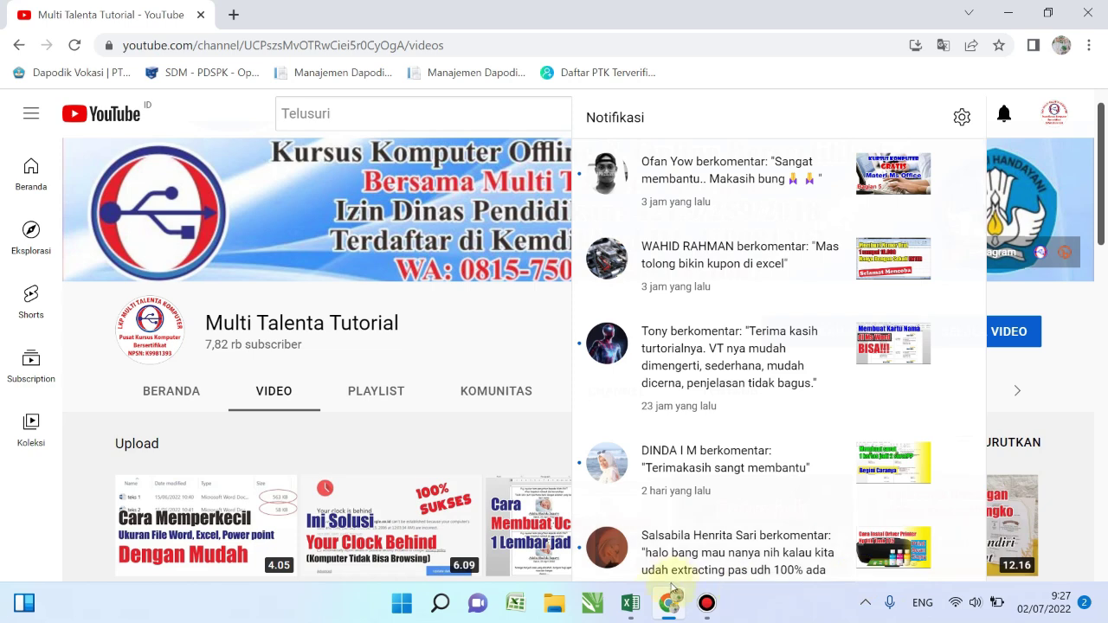
click(630, 604)
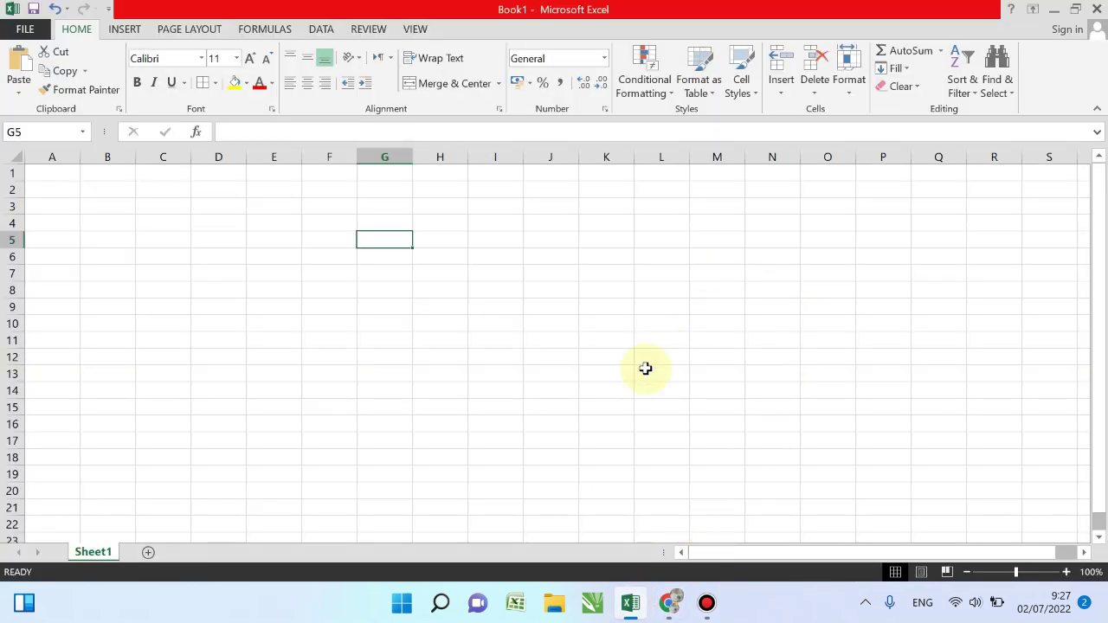
Step: Select cell C7, then cell A1 on the empty Sheet1
click(143, 268)
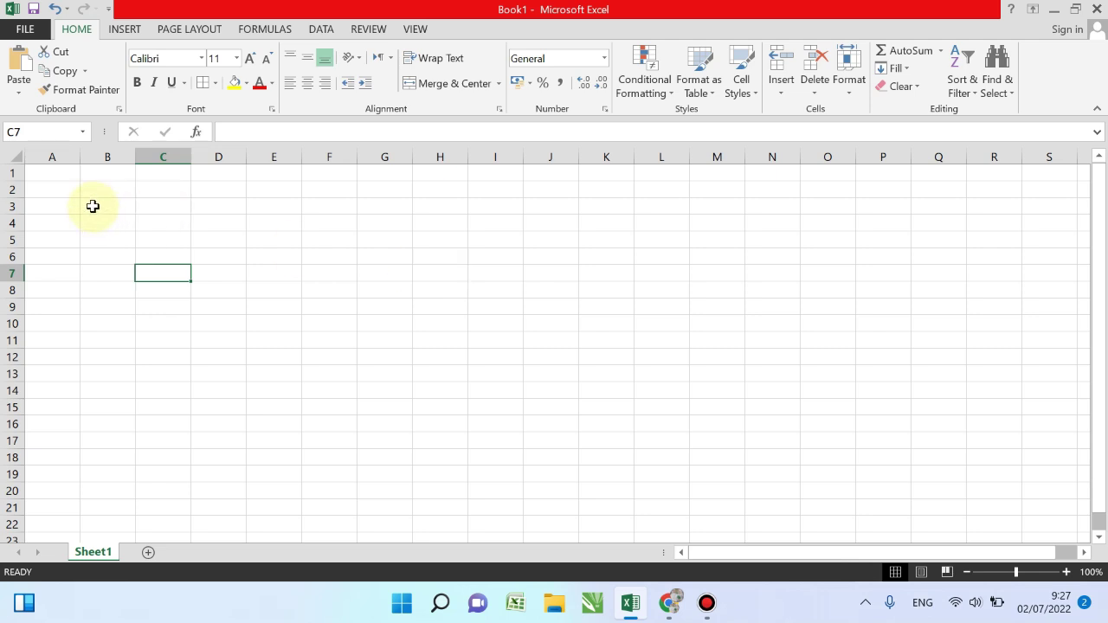
click(54, 175)
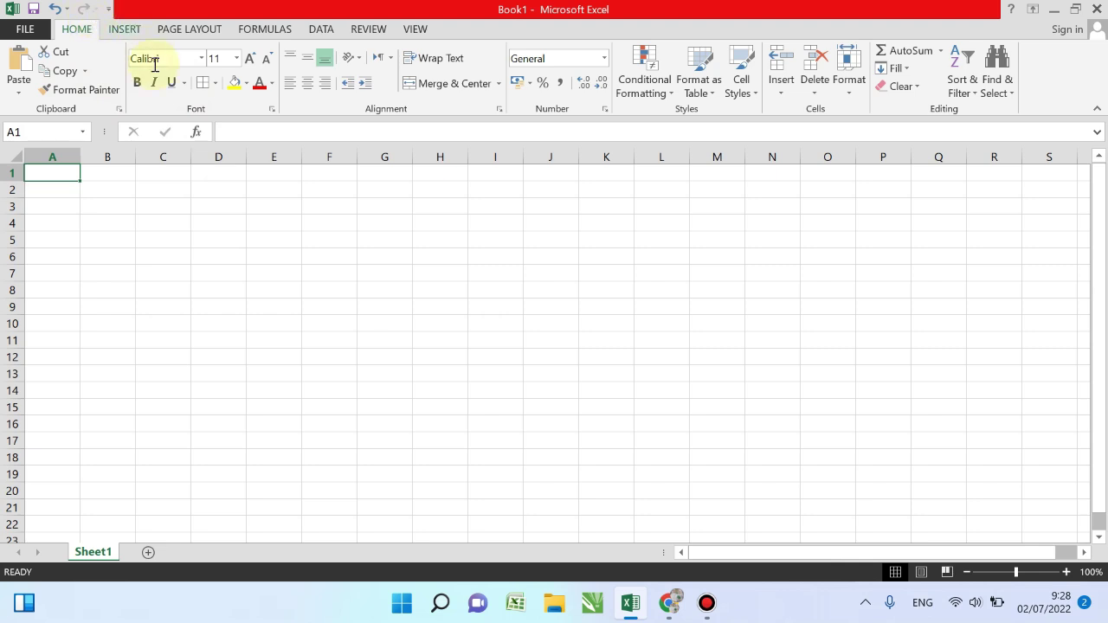
Step: Draw a rectangle sized 4 cm tall by 6 cm wide and move it to columns F–I
click(124, 31)
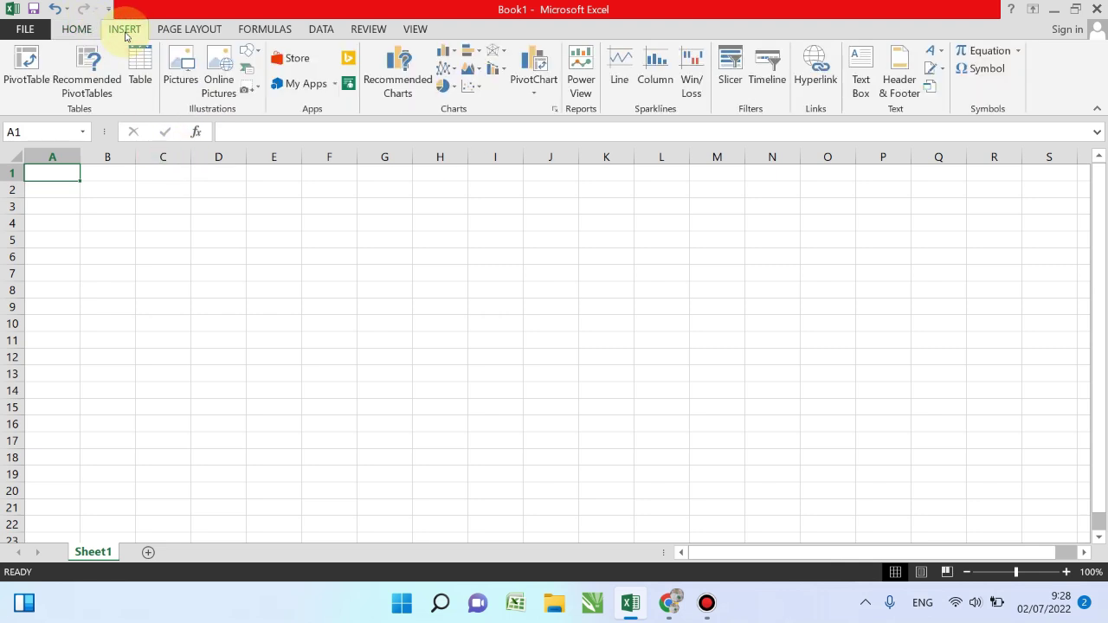
click(254, 54)
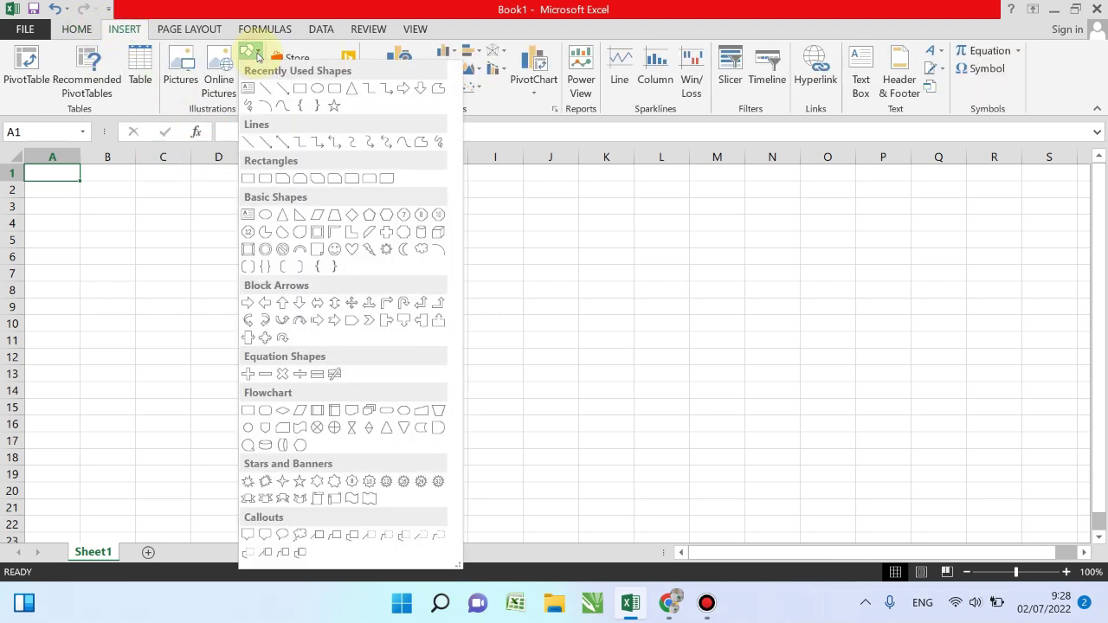
click(296, 90)
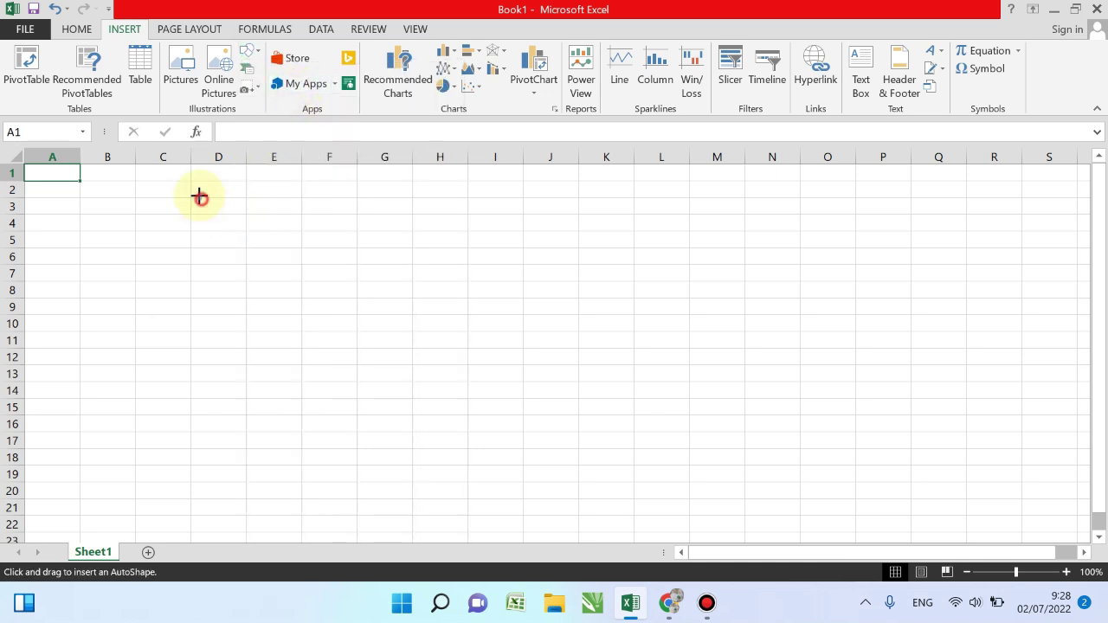
drag(201, 200, 410, 317)
text(4)
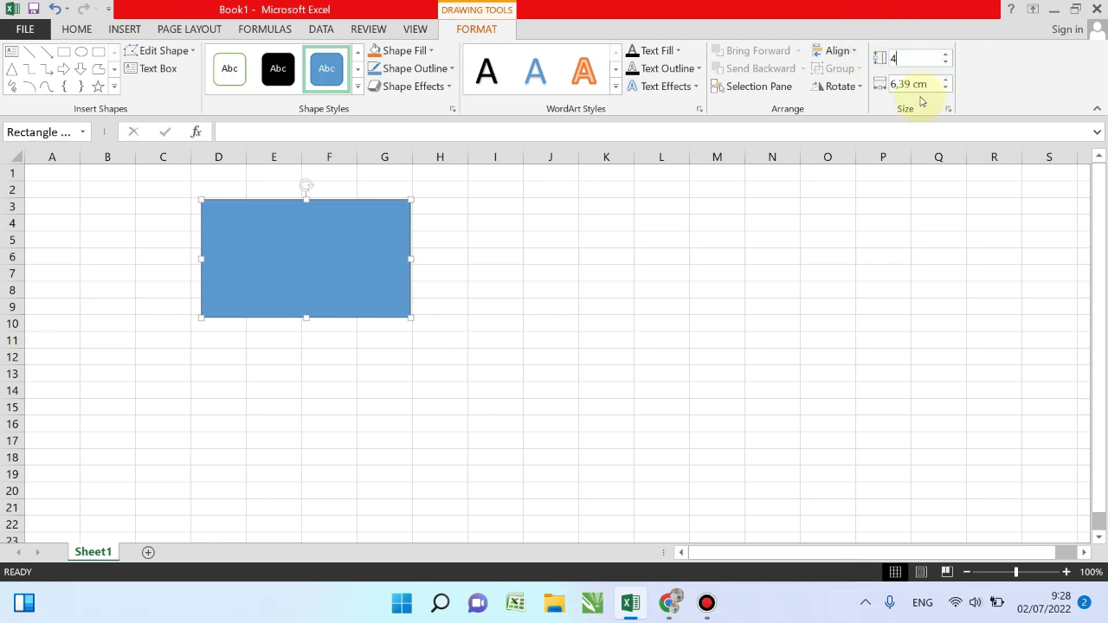
key(Return)
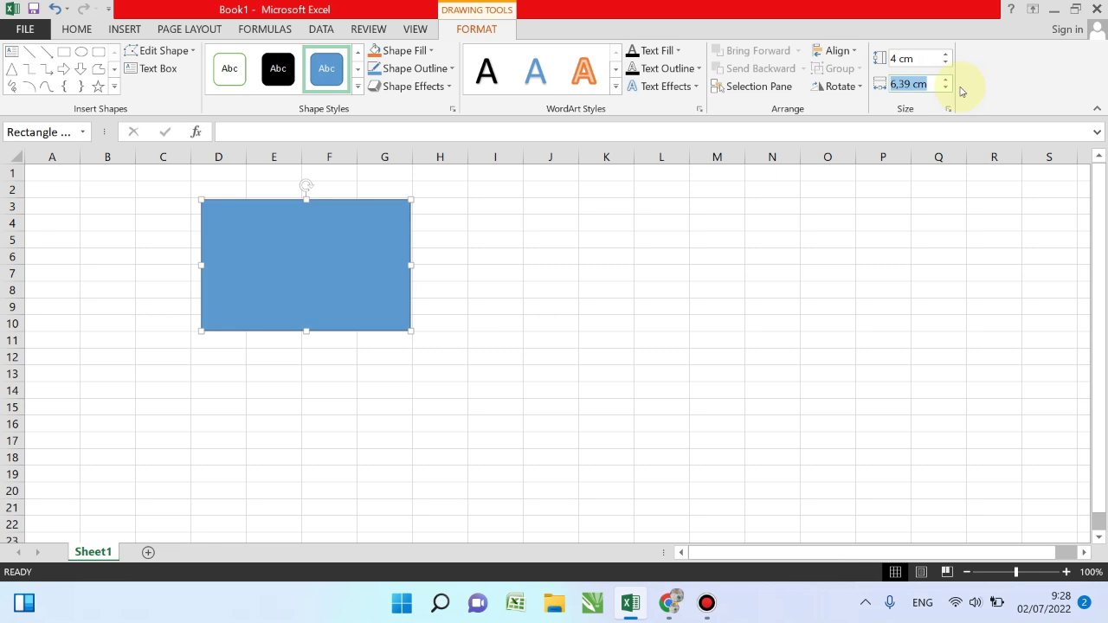
text(6)
key(Return)
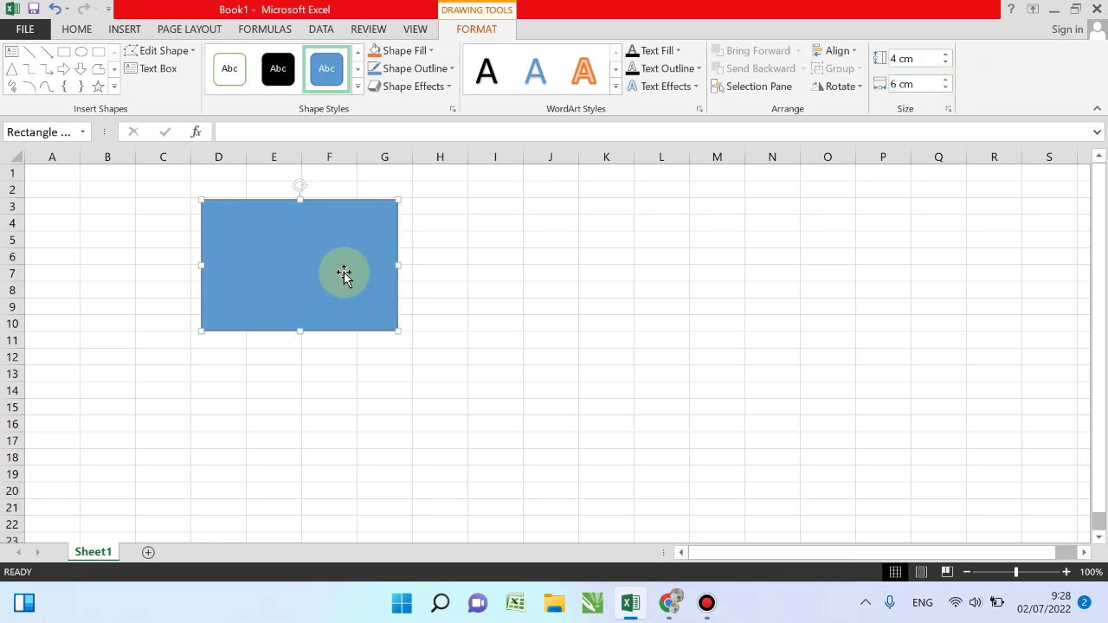
drag(347, 270, 443, 279)
Step: Widen column A to match the 6 cm width of the blue rectangle
click(217, 265)
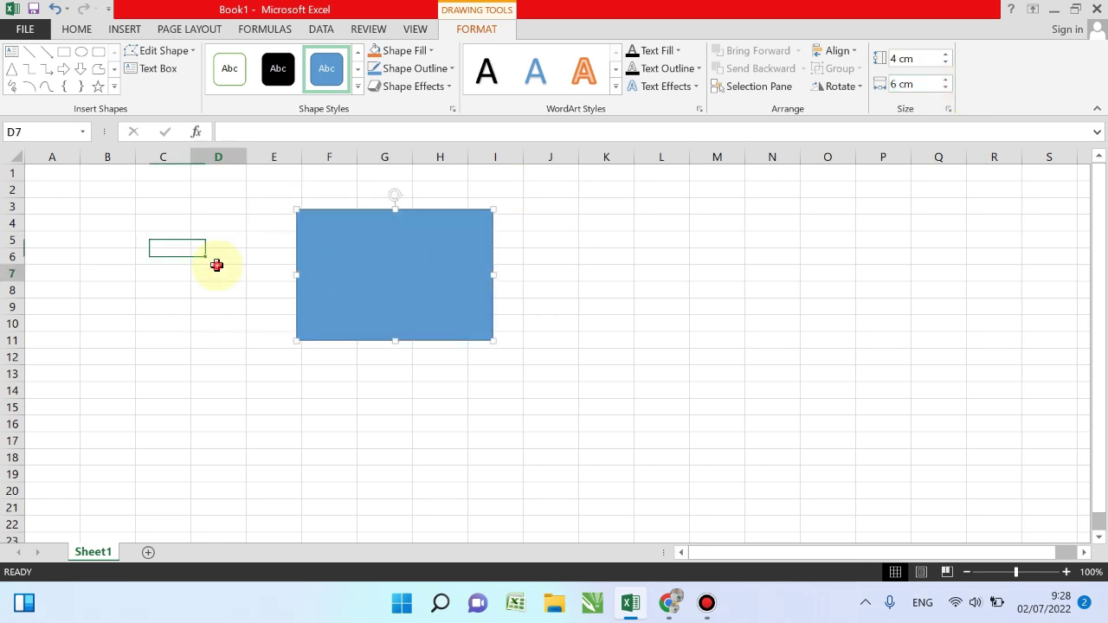
click(69, 173)
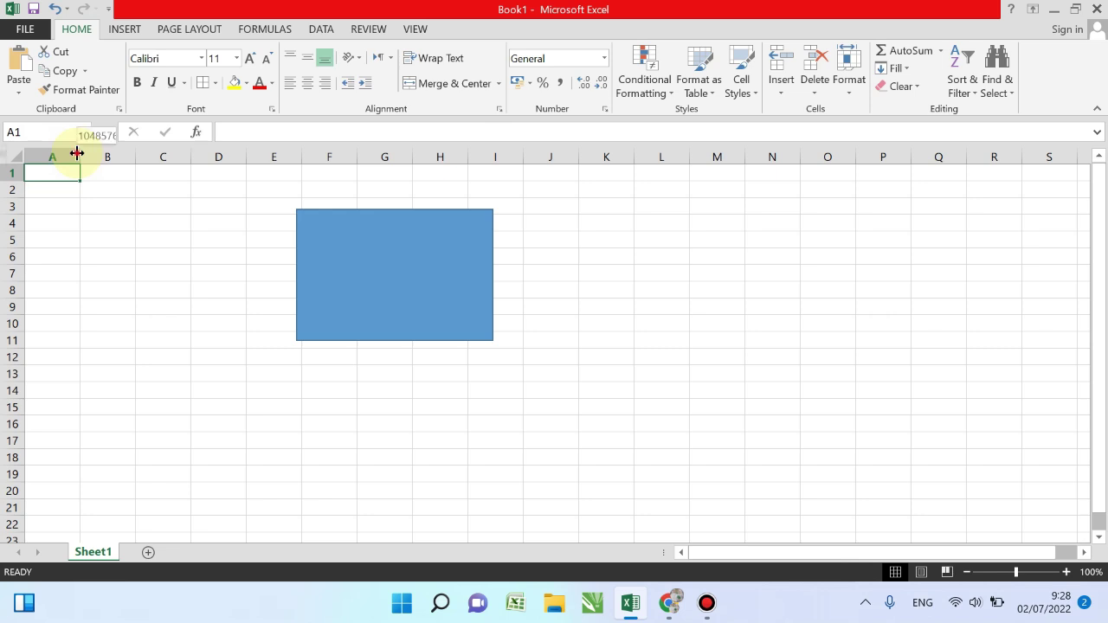
drag(77, 154, 246, 158)
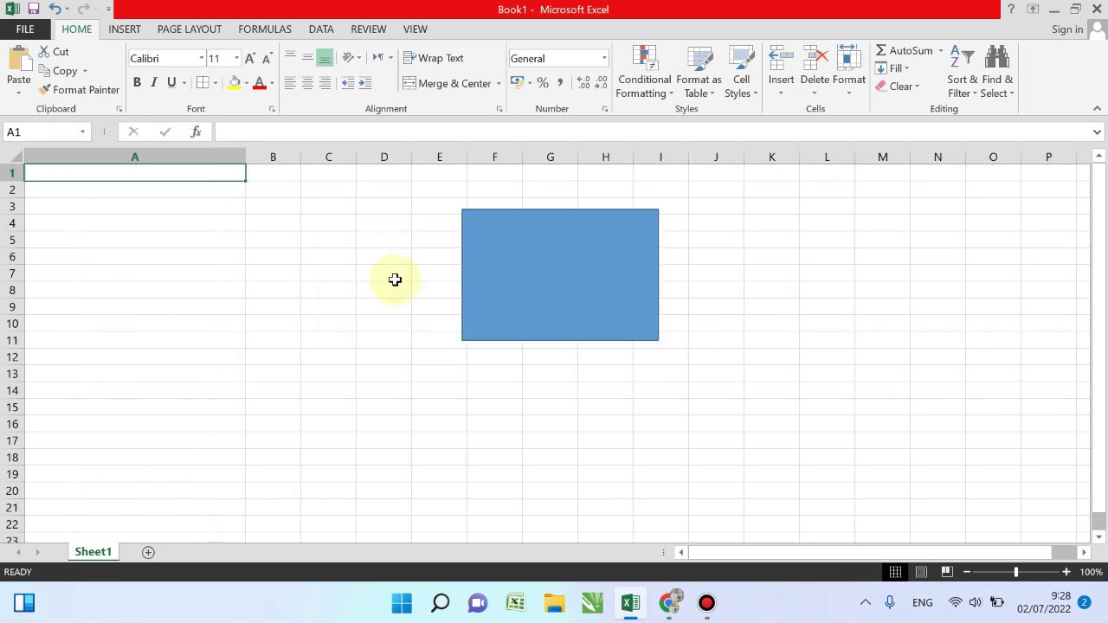
drag(497, 262, 66, 219)
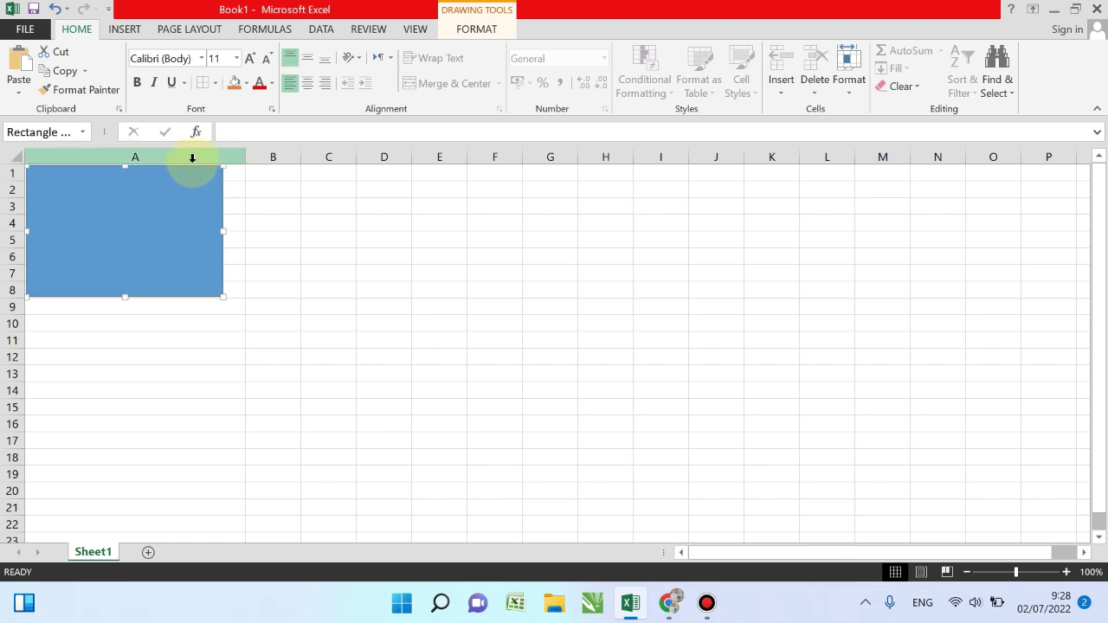
drag(245, 157, 223, 162)
click(363, 322)
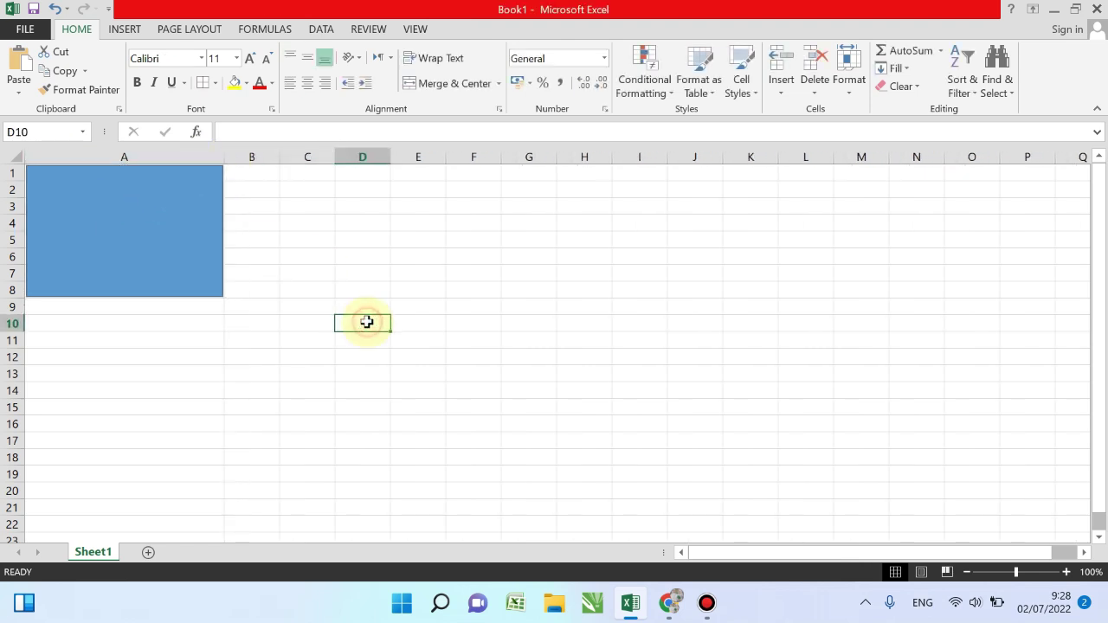
drag(100, 223, 395, 255)
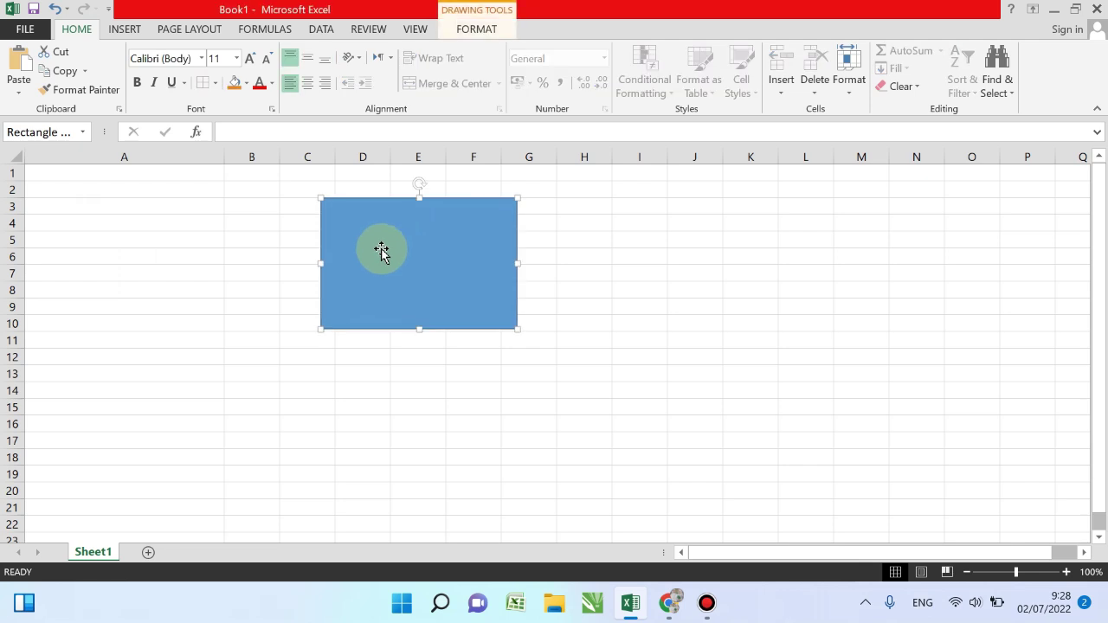
Step: Stretch row 1 to 117.5 points so it matches the rectangle's 4 cm height
drag(20, 178, 22, 302)
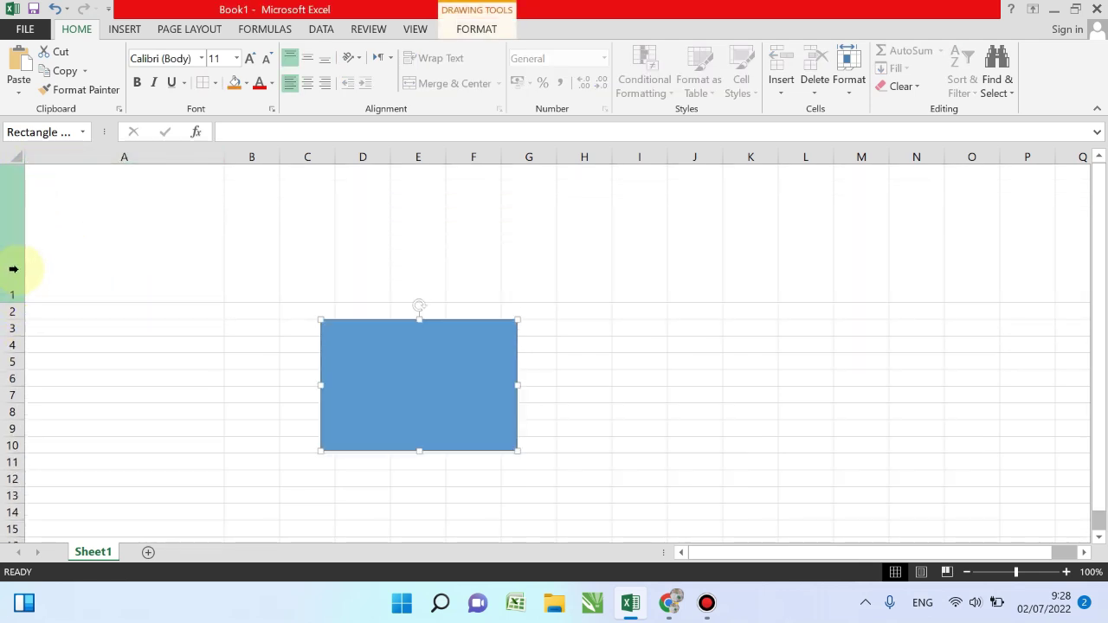
drag(439, 357, 144, 204)
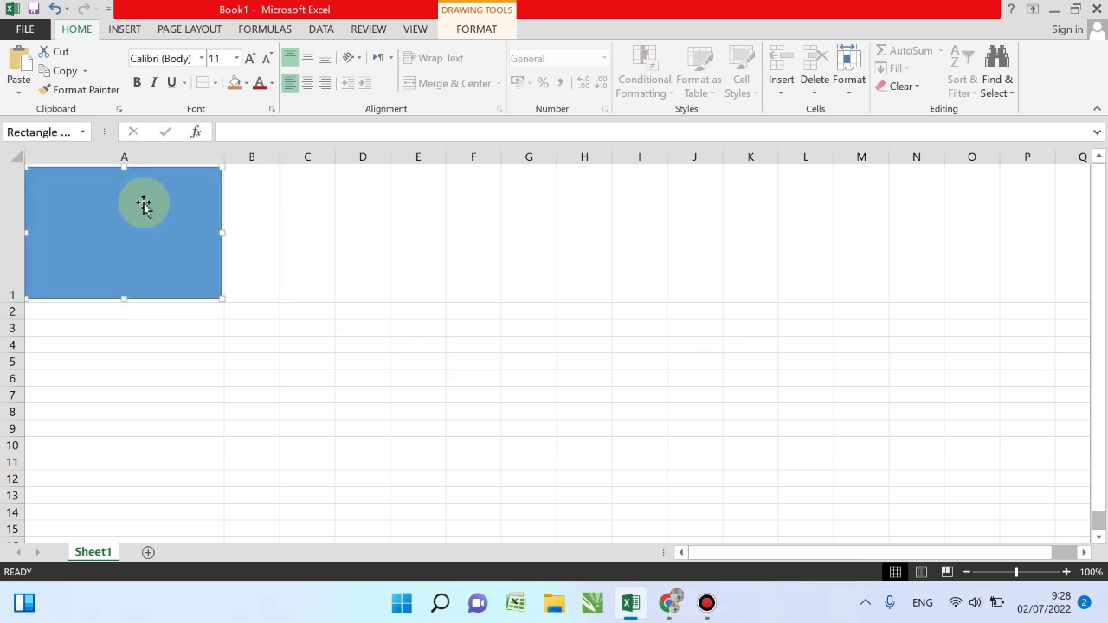
click(302, 228)
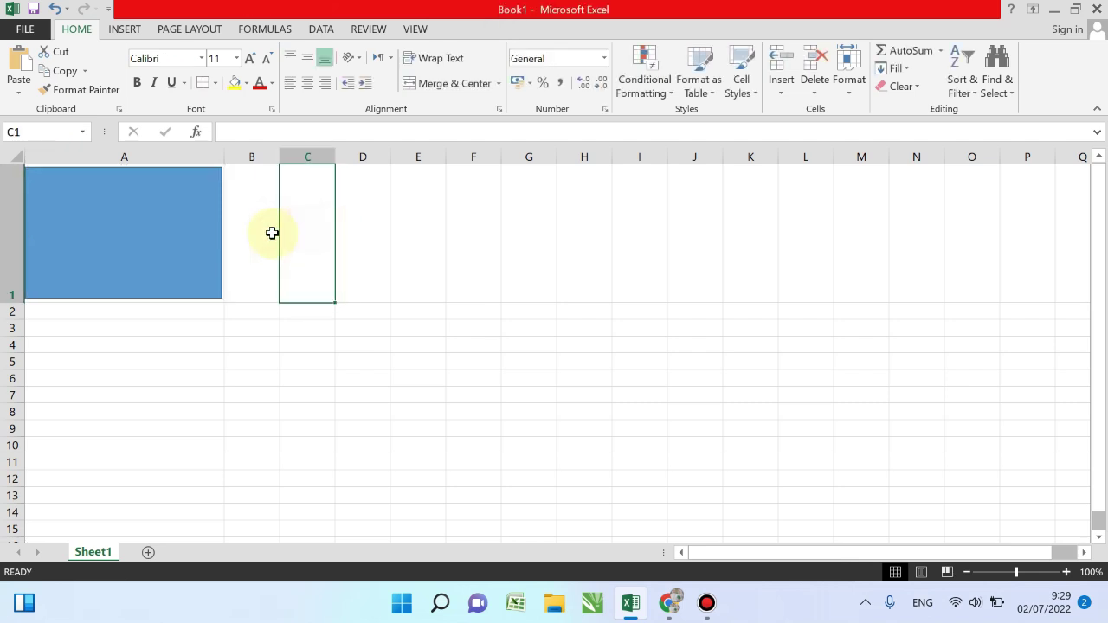
click(165, 235)
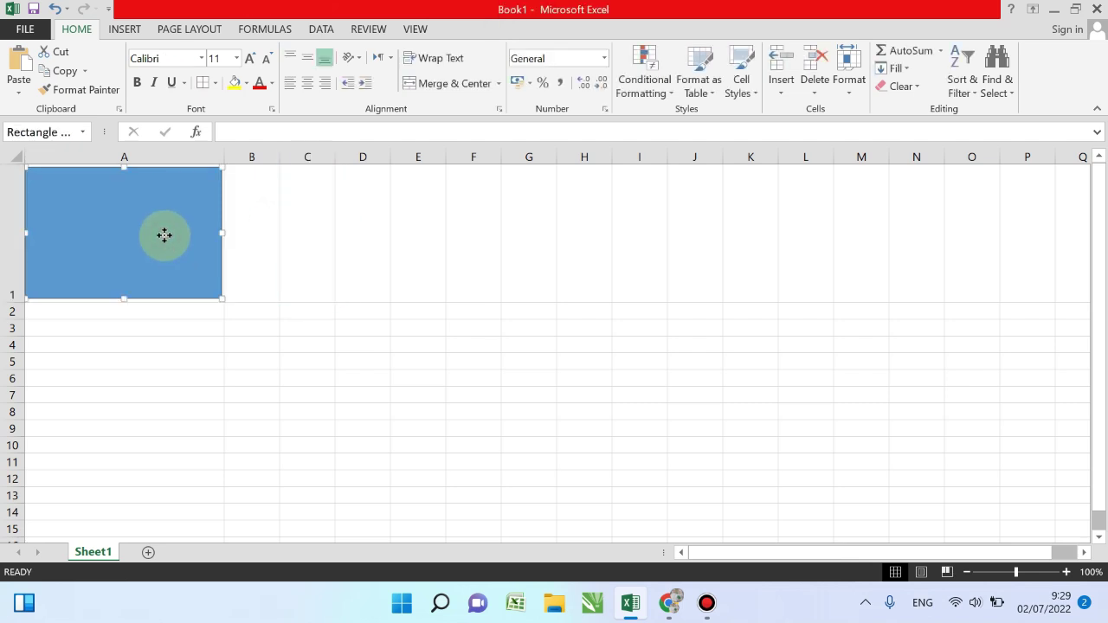
drag(164, 235, 165, 231)
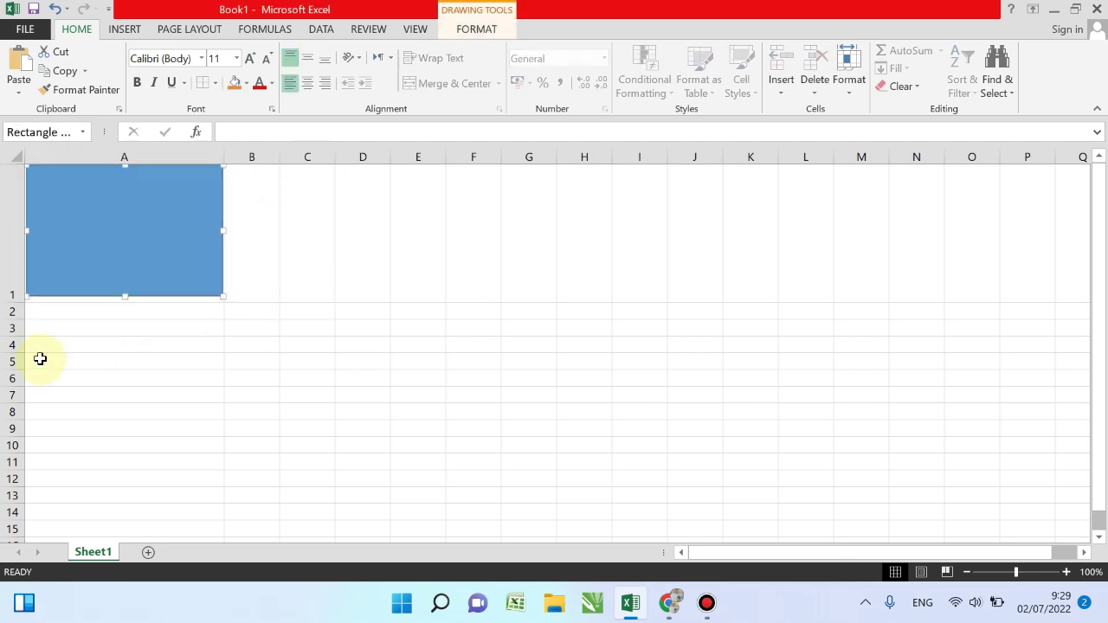
drag(16, 301, 12, 299)
click(388, 282)
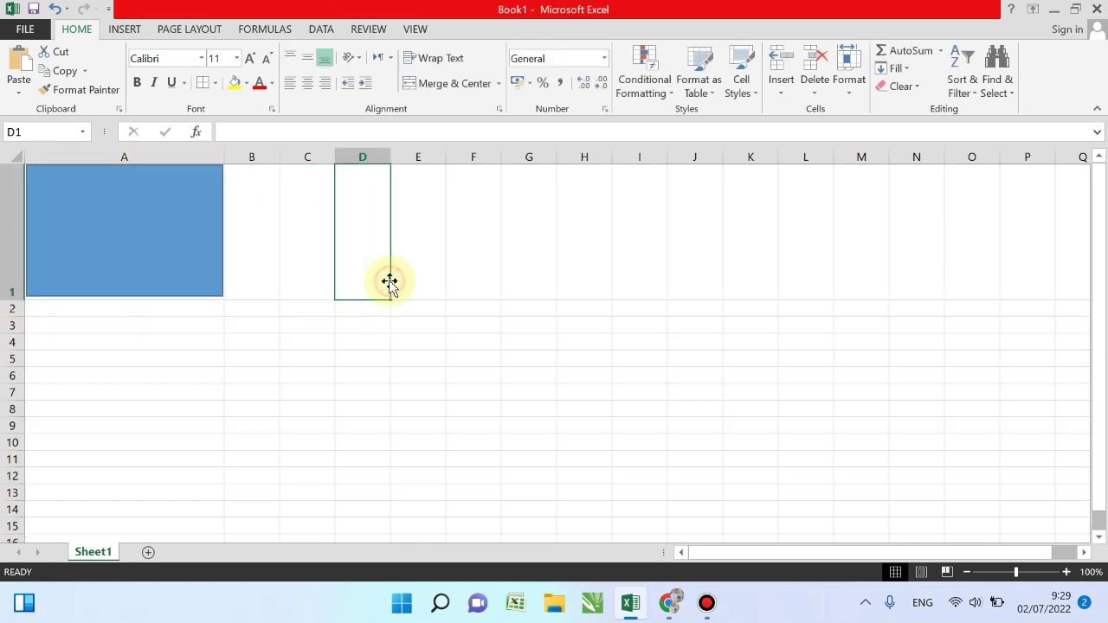
click(143, 239)
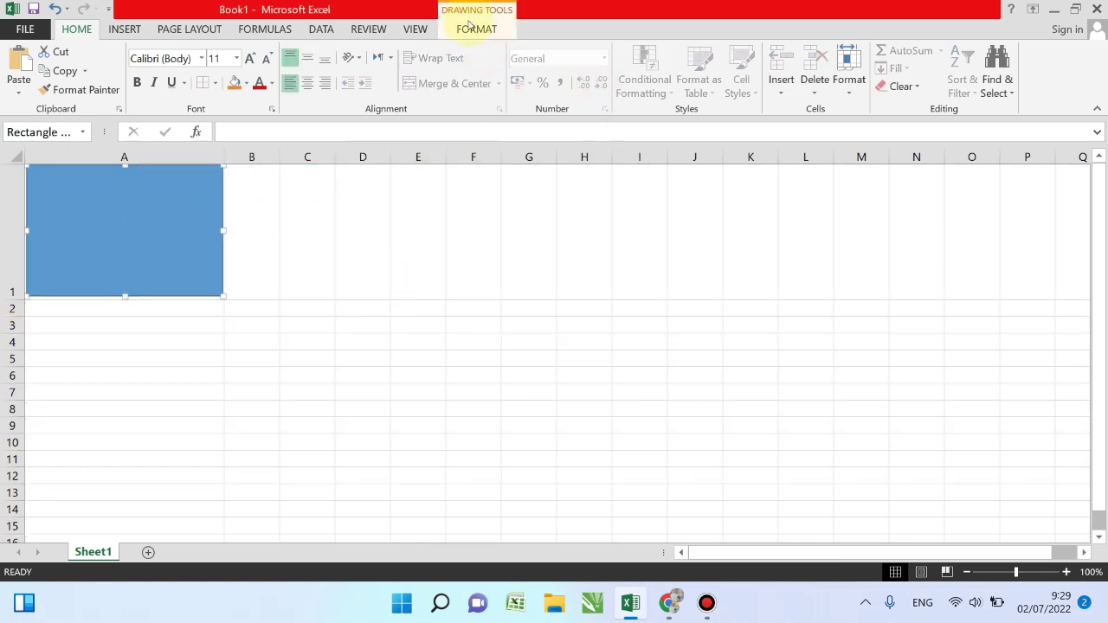
Step: Confirm the rectangle's size on the shape Format tab, then delete the guide rectangle
click(469, 27)
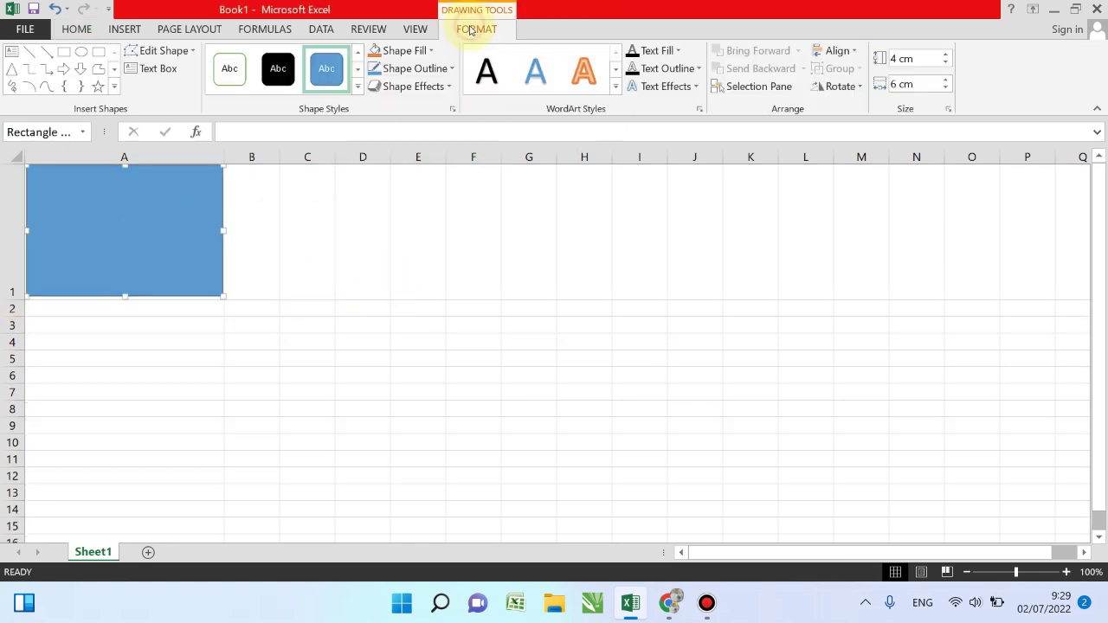
click(454, 327)
drag(140, 215, 673, 272)
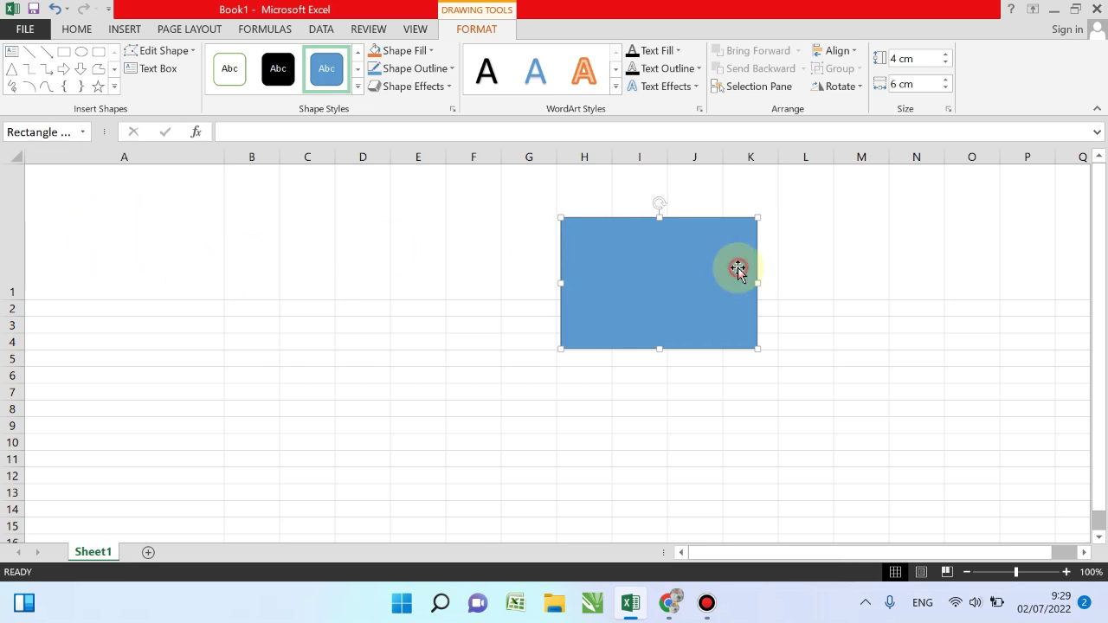
drag(737, 270, 573, 257)
key(Delete)
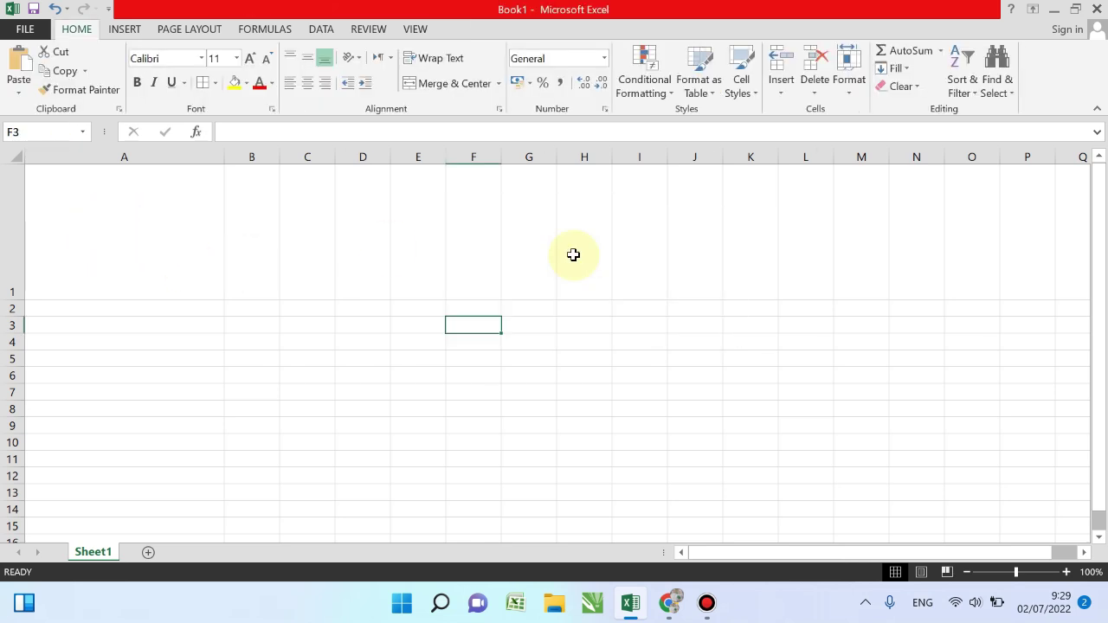
click(153, 202)
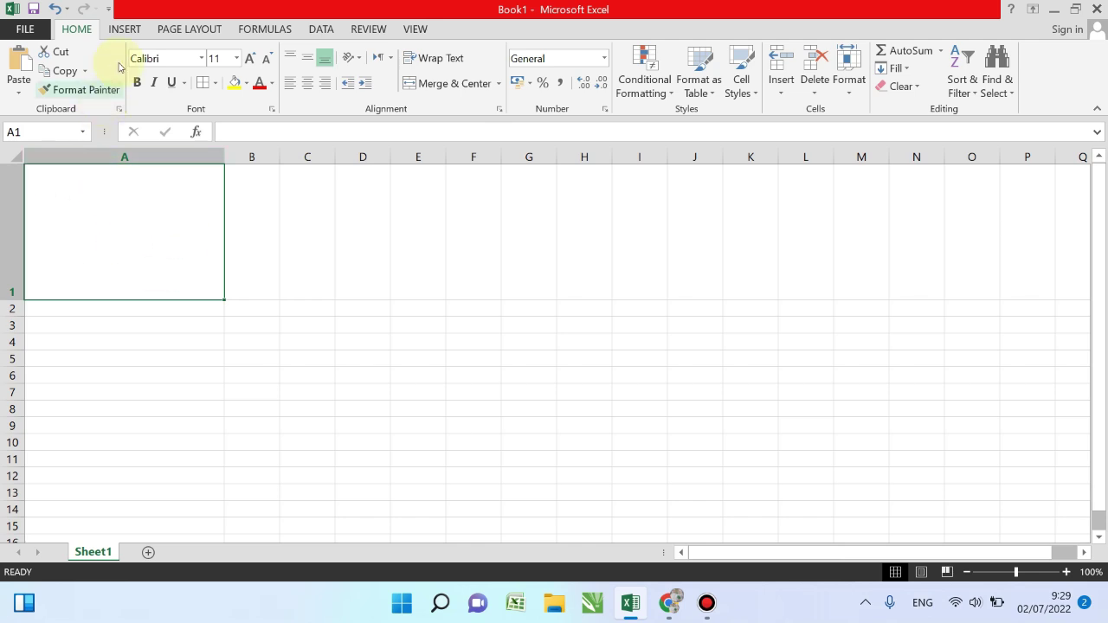
Step: Add a text box in A1 with 'Kupon Pengmabilan' above 'Daging Qurban', then shift and shorten it
click(125, 31)
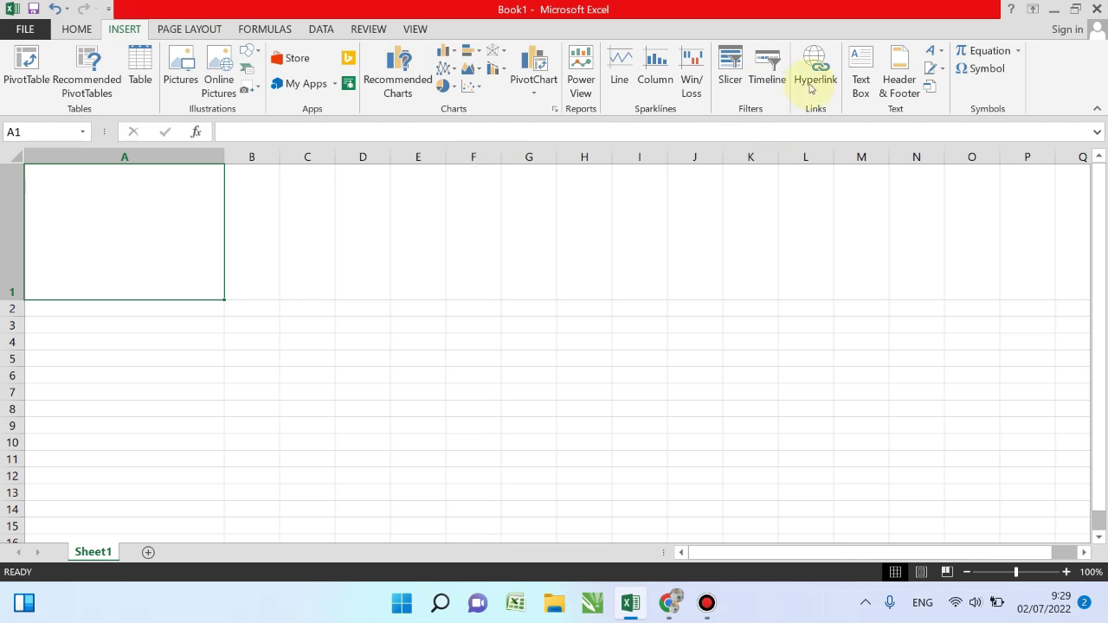
click(861, 80)
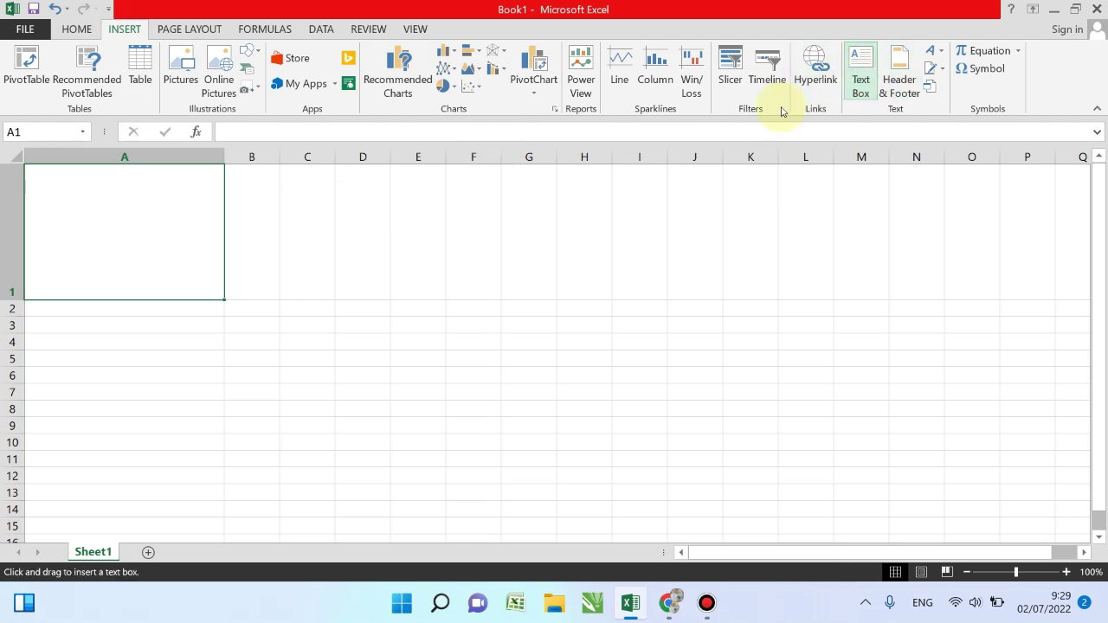
drag(39, 176, 211, 214)
text(Kupon Pengmabilan Daging Qurban)
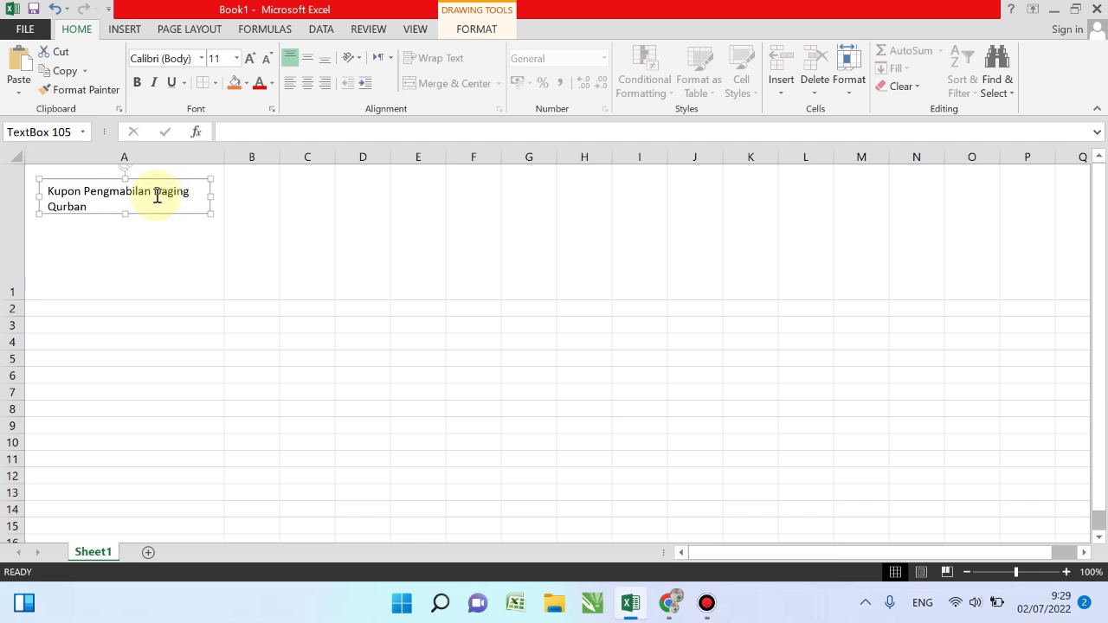
click(154, 191)
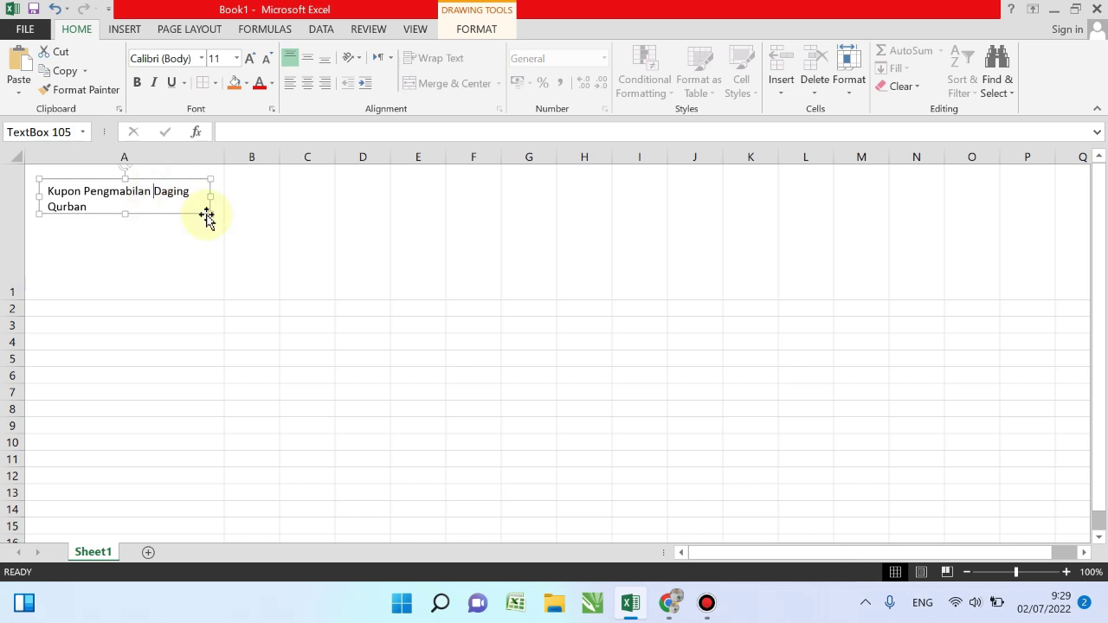
key(Return)
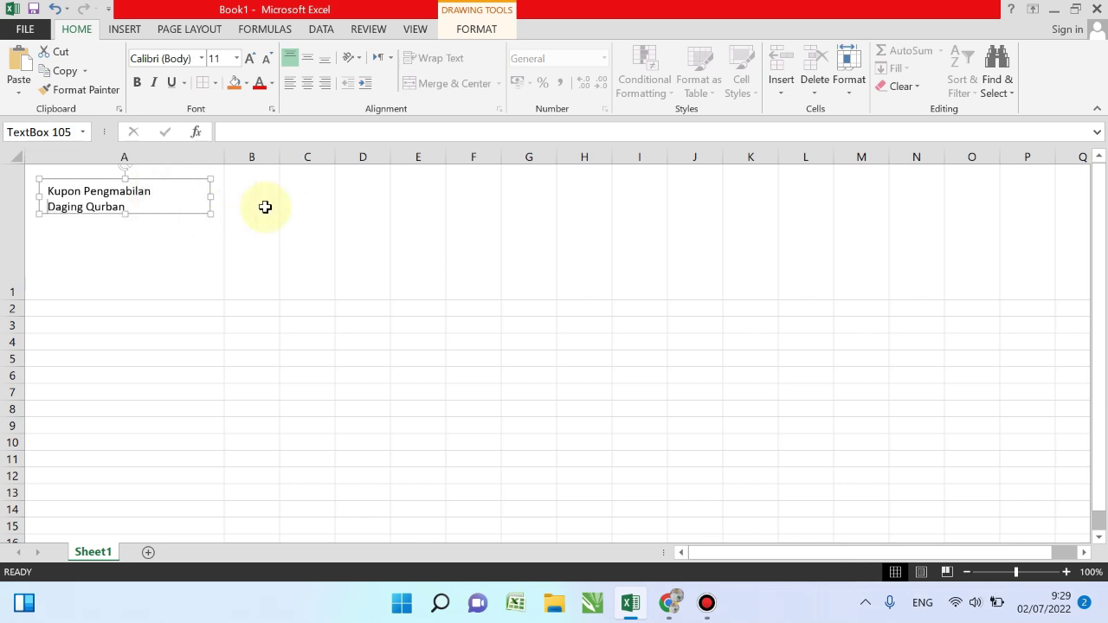
drag(167, 182, 169, 170)
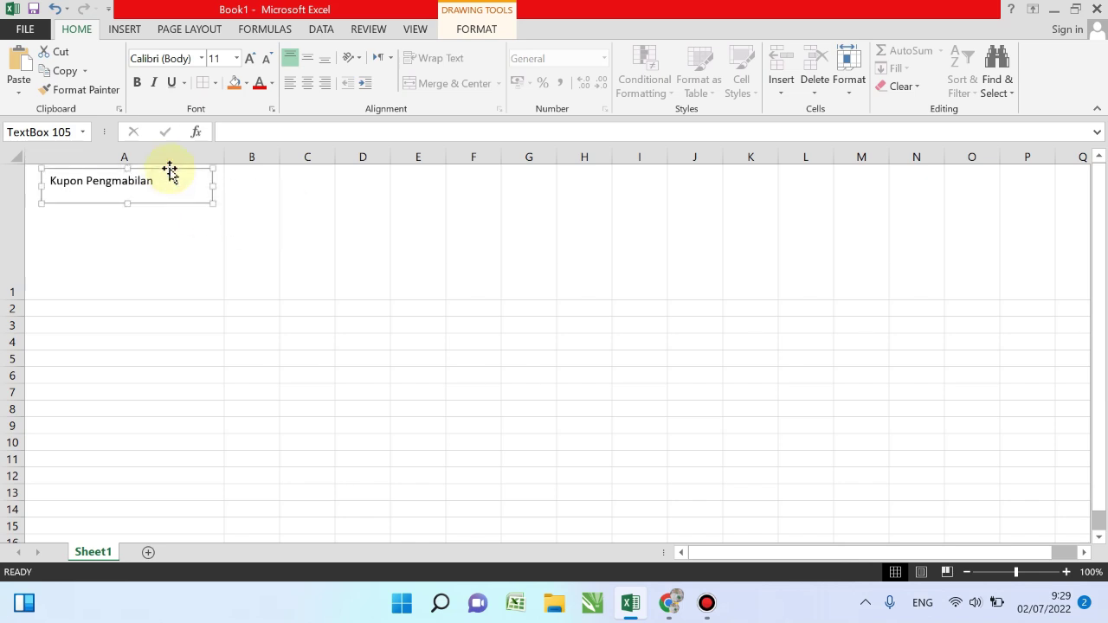
drag(127, 203, 129, 214)
text(Daging Qurban)
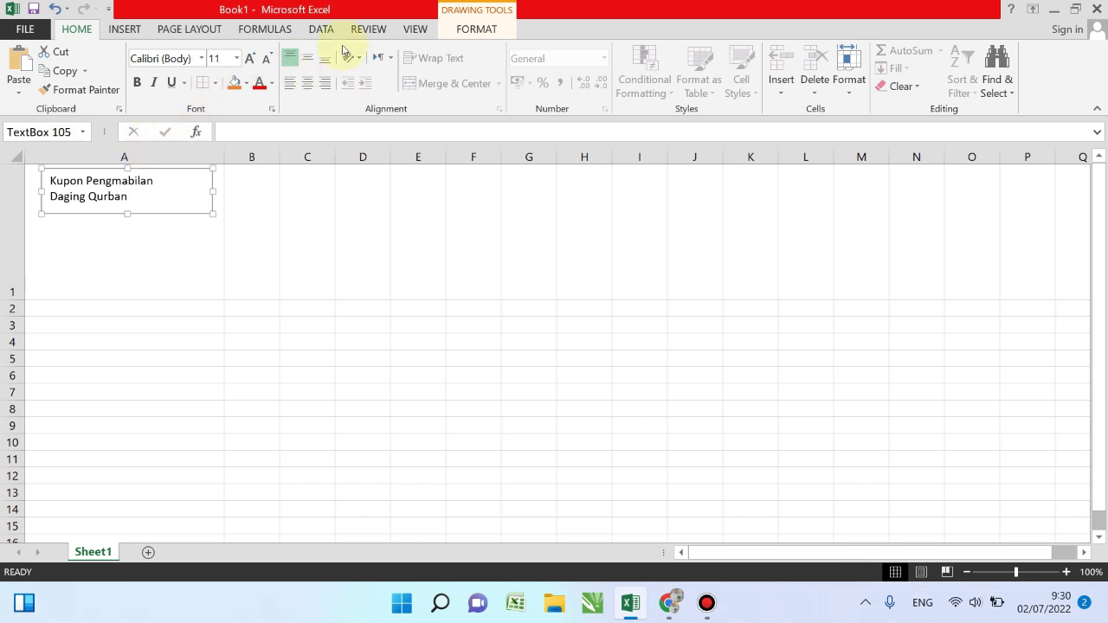
Step: Center and bold the title text, trying then undoing the Adobe Fan Heiti Std B font
click(308, 90)
click(332, 211)
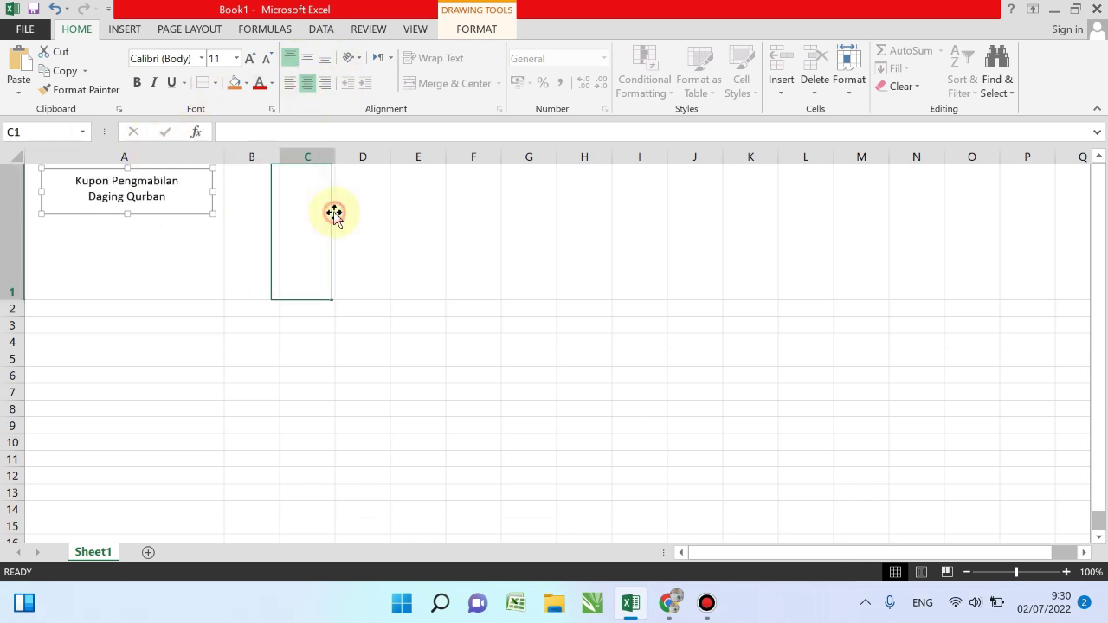
click(110, 187)
drag(75, 179, 168, 198)
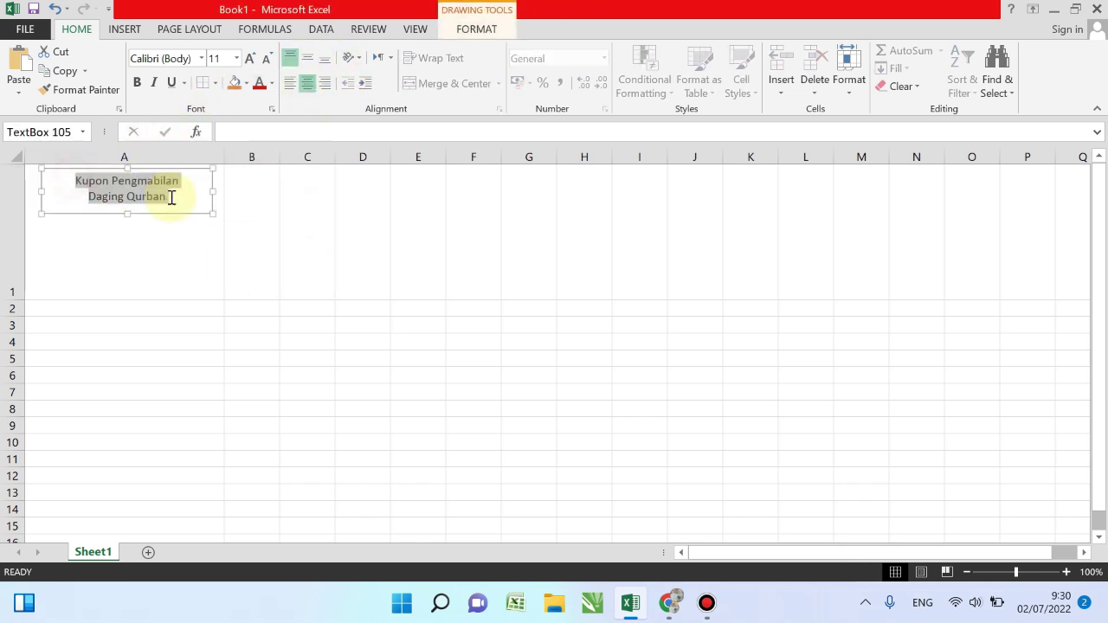
click(137, 82)
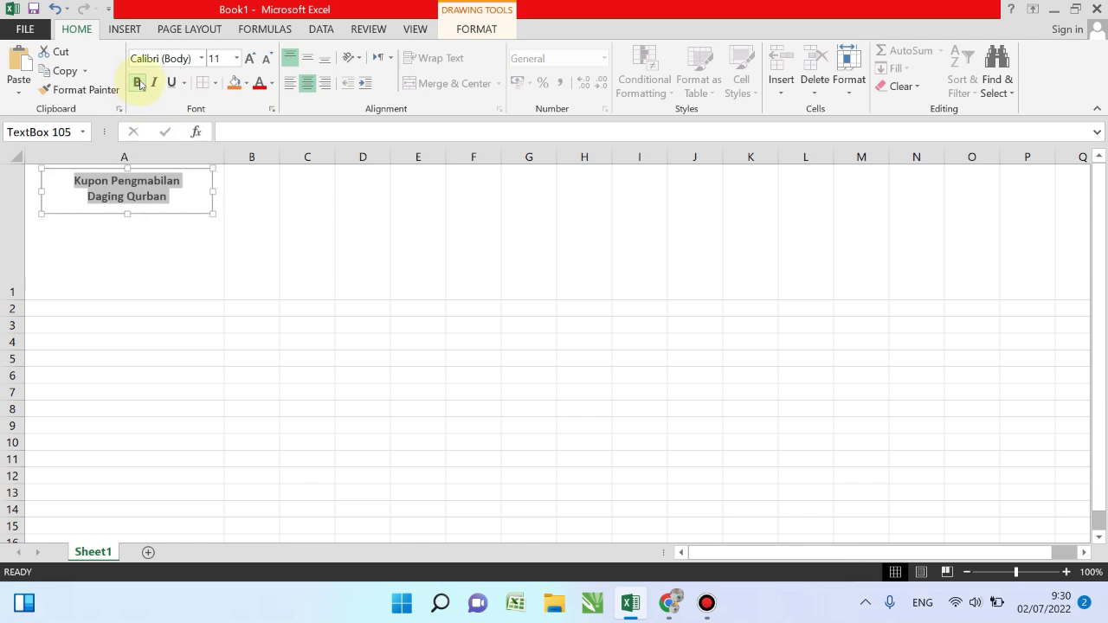
click(201, 59)
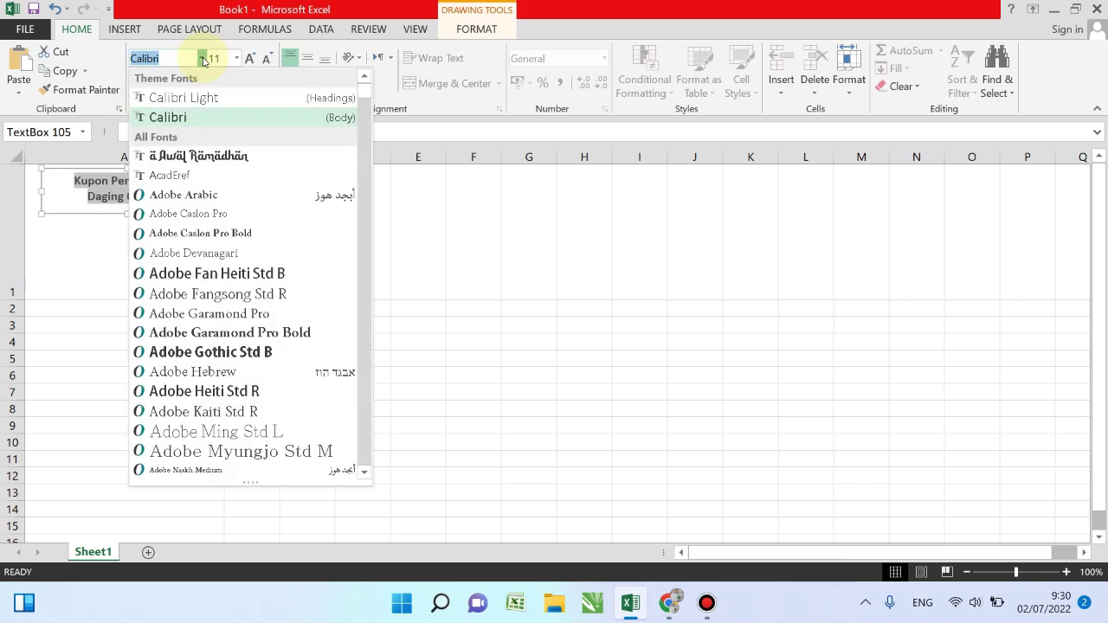
click(205, 273)
click(432, 225)
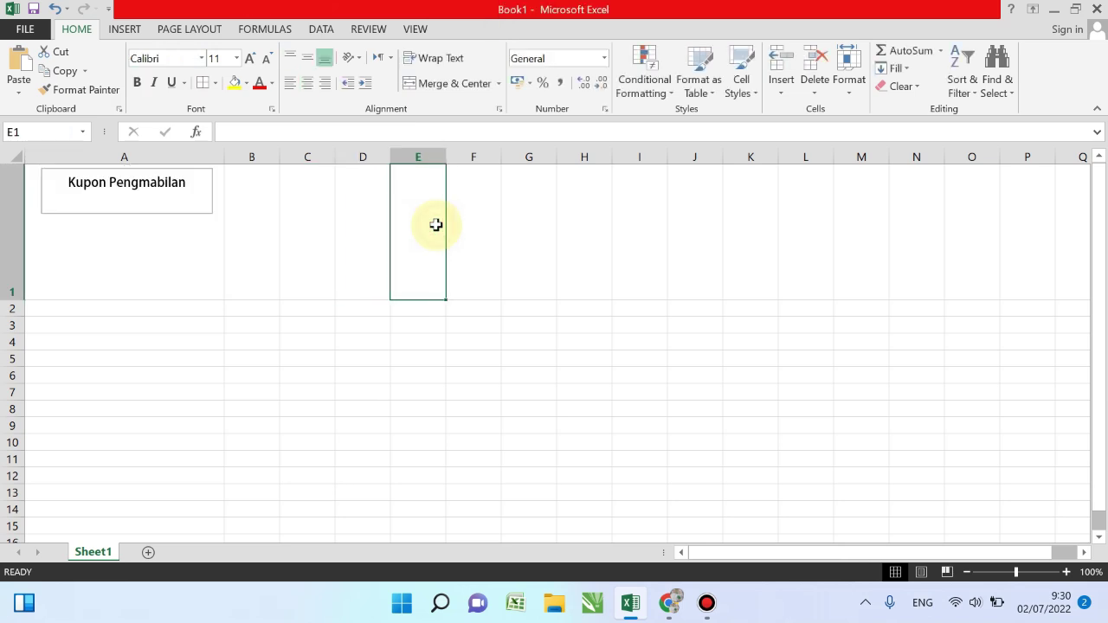
click(147, 199)
text(Daging Qurban)
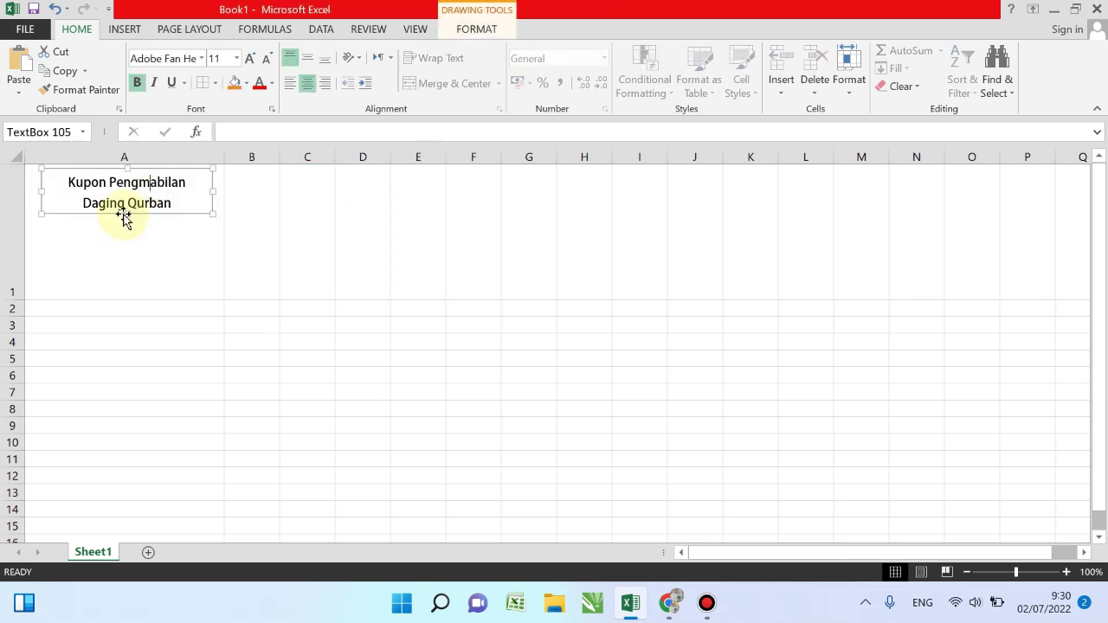
key(ctrl+z)
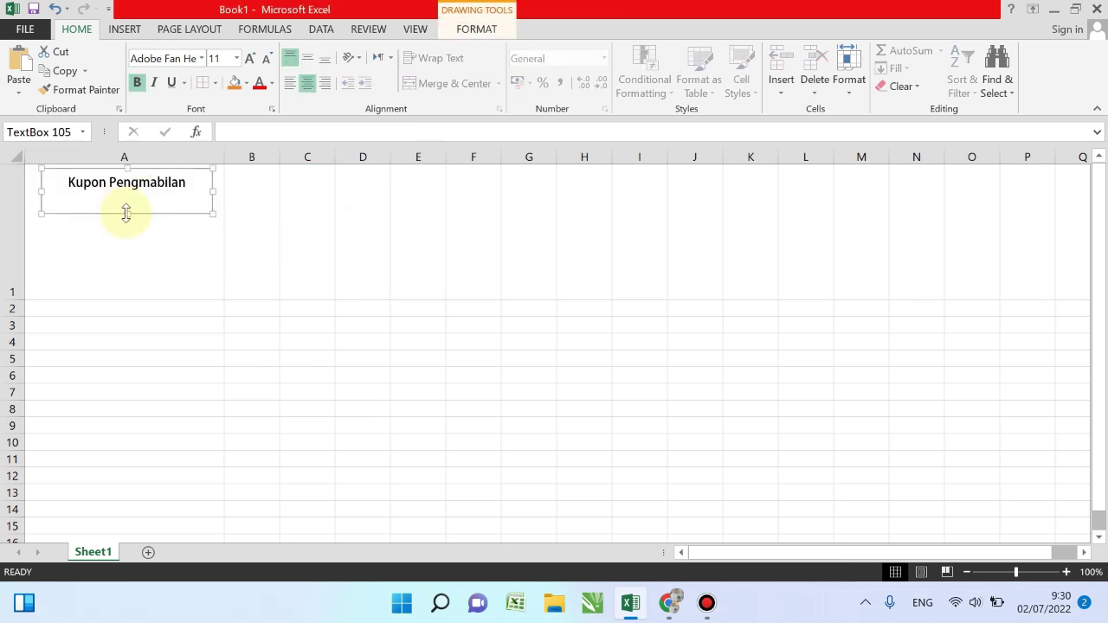
Step: Set the title font back to Calibri, shorten the box to its two lines, and nudge it
mouse_move(125, 212)
mouse_down()
mouse_move(126, 229)
mouse_move(71, 181)
mouse_up()
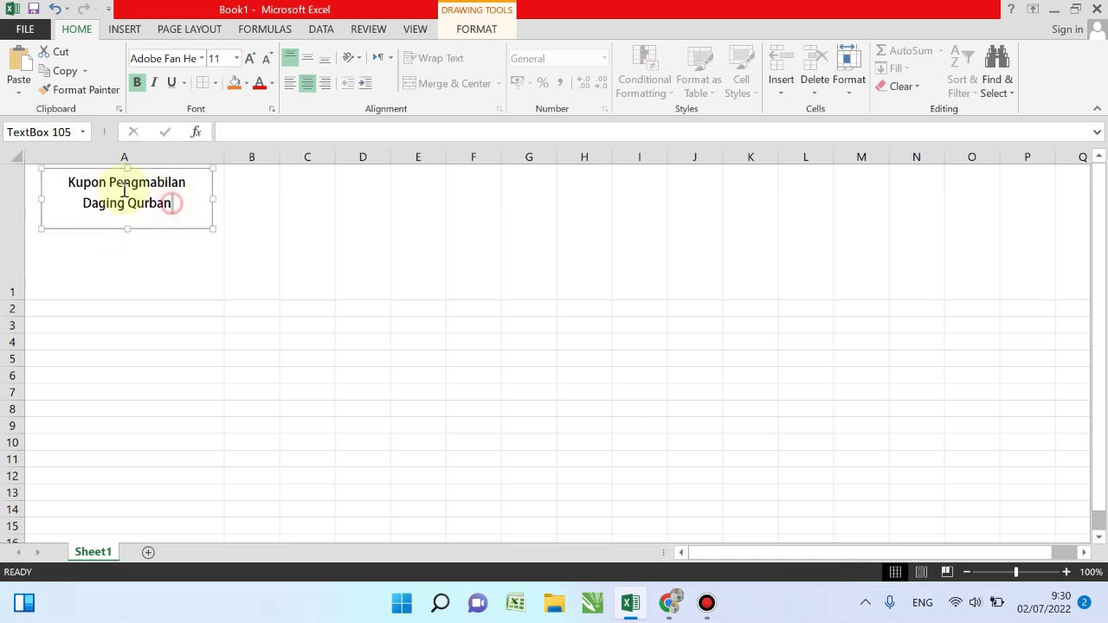
click(204, 59)
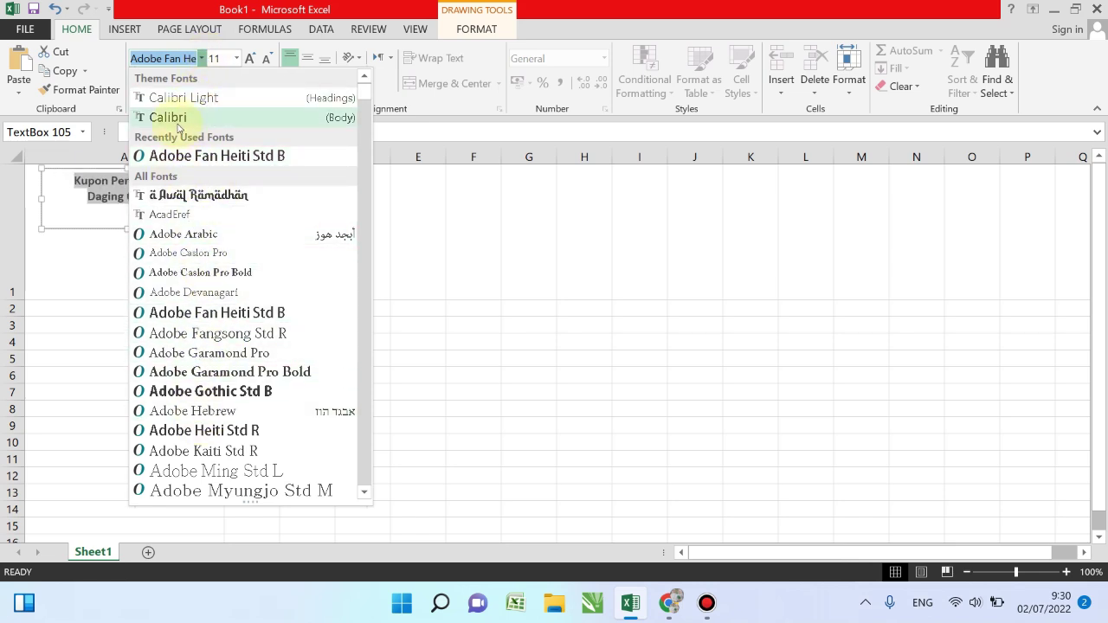
click(173, 118)
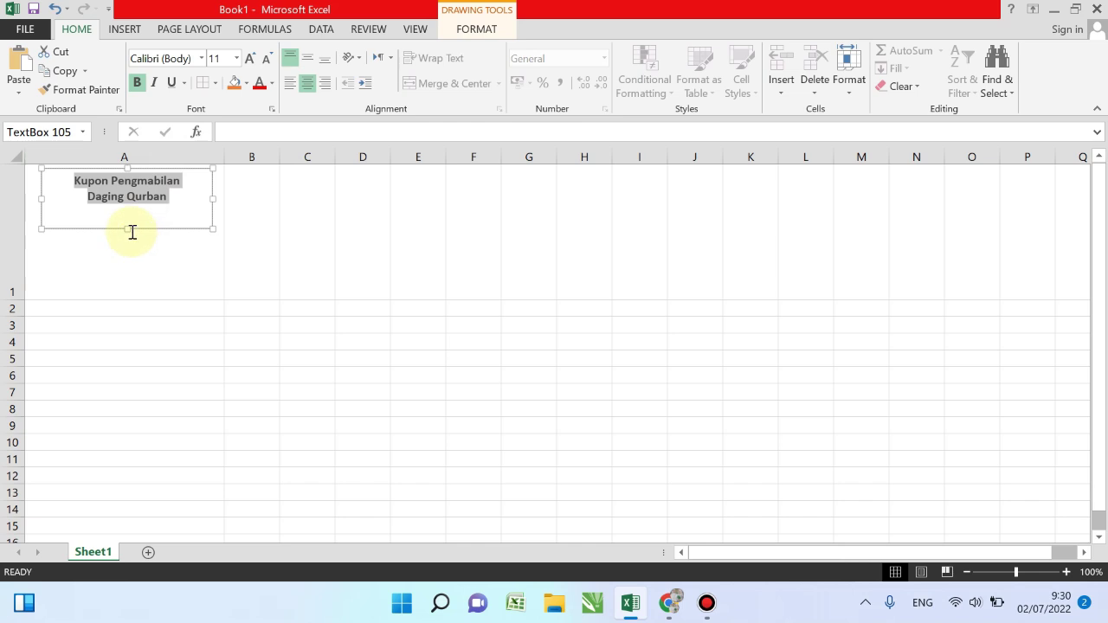
drag(128, 227, 129, 208)
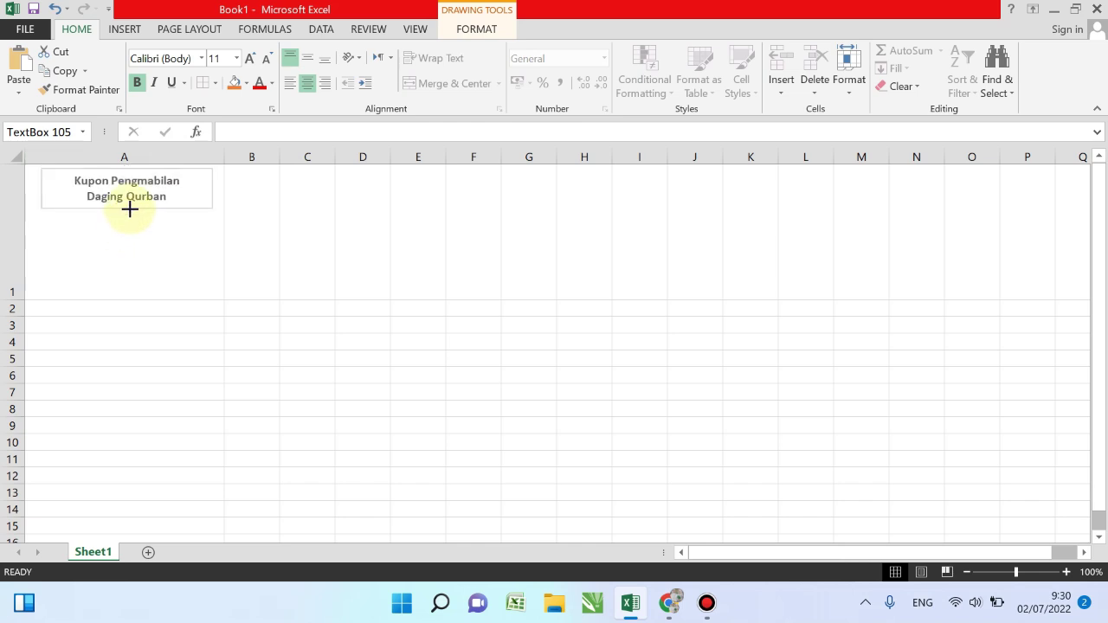
click(344, 220)
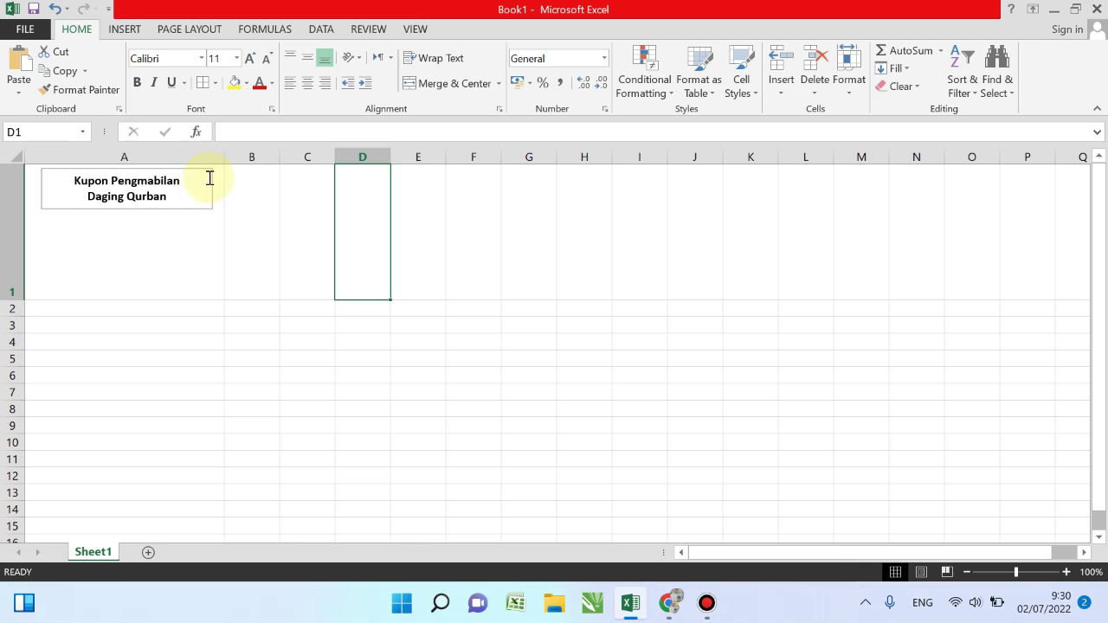
click(211, 180)
drag(210, 180, 209, 183)
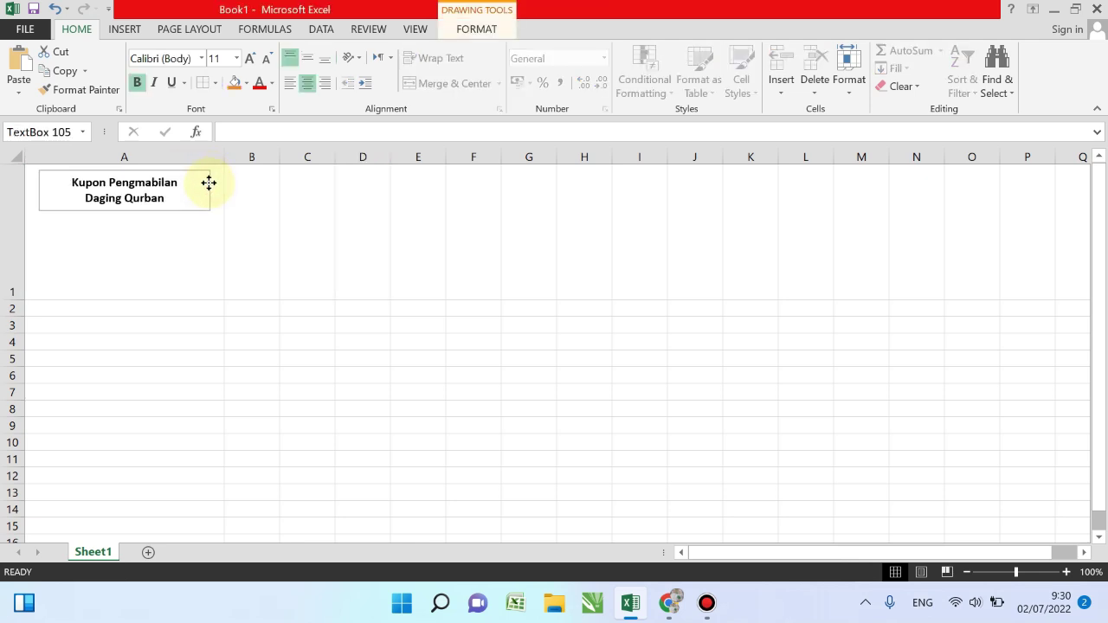
click(351, 247)
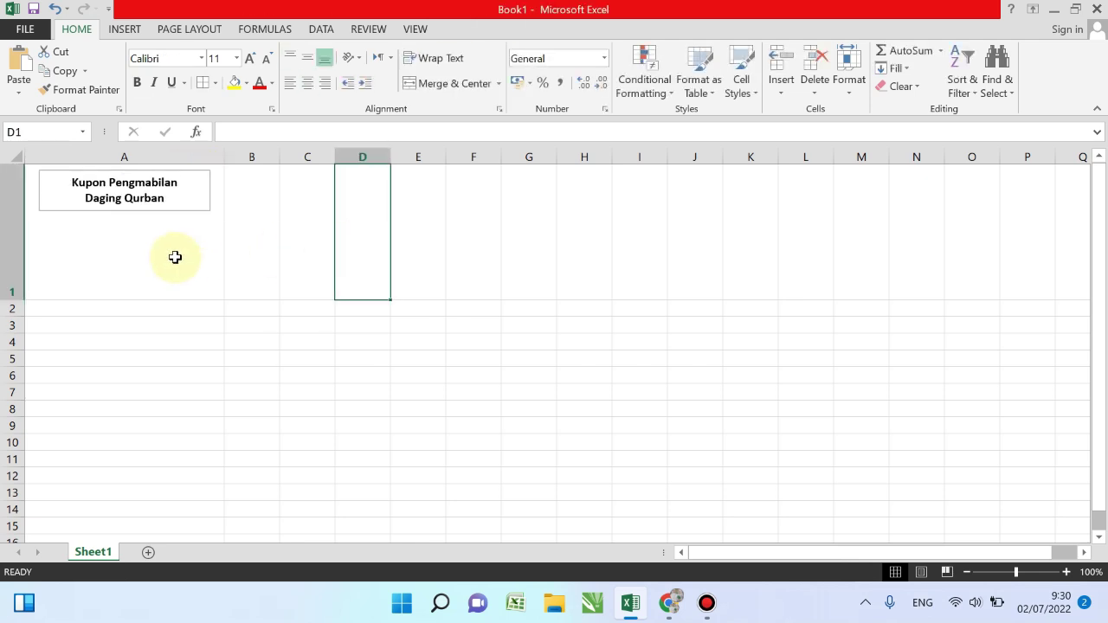
click(69, 249)
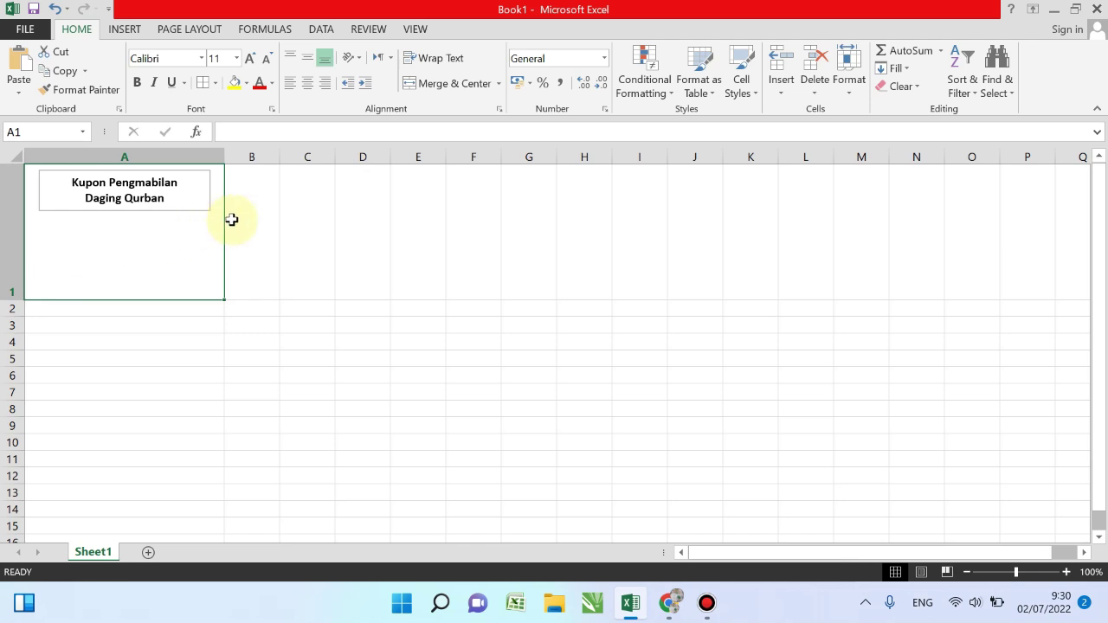
Step: Draw a text box under the title reading 'Tempat: Masjid Nurul Iman' and widen it to one line
click(124, 29)
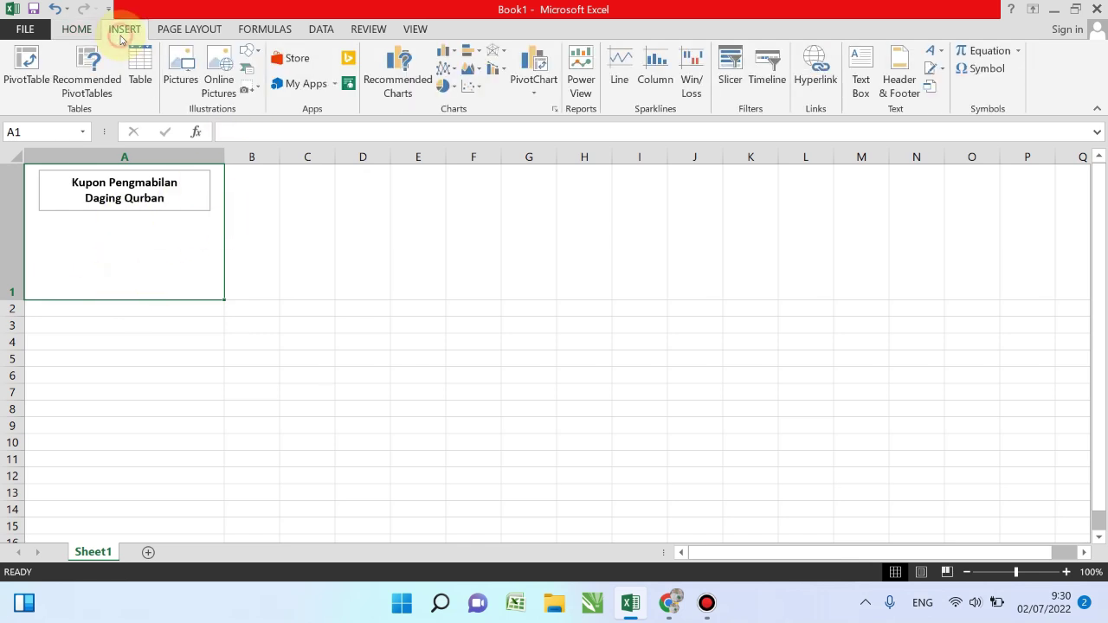
click(861, 73)
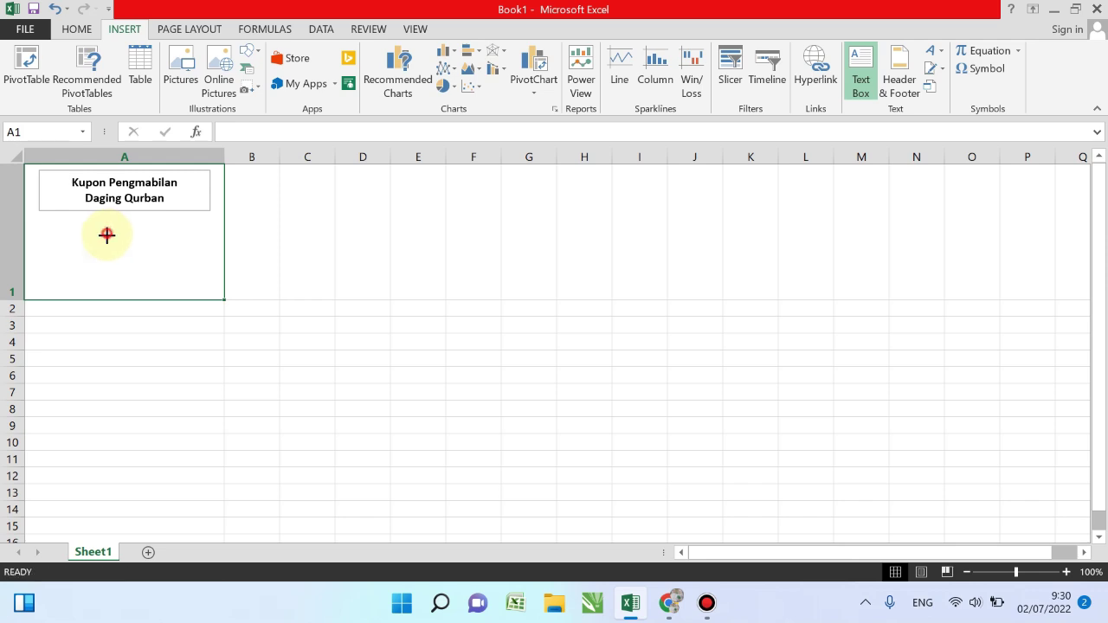
drag(106, 232, 210, 284)
text(Tem)
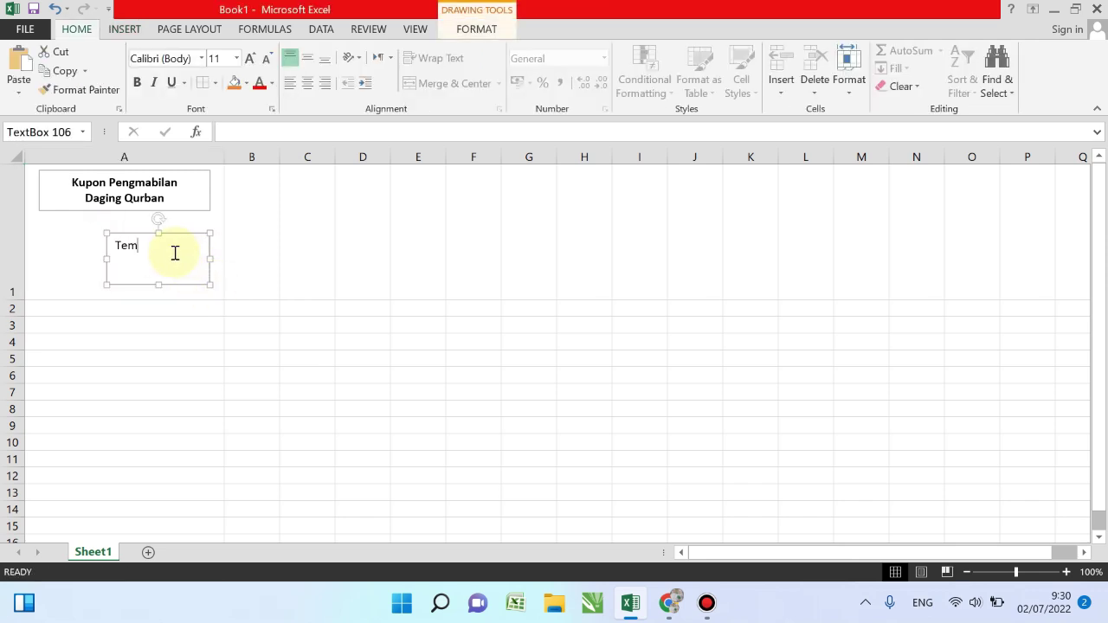
text(pat: Masjid Nurul Iman)
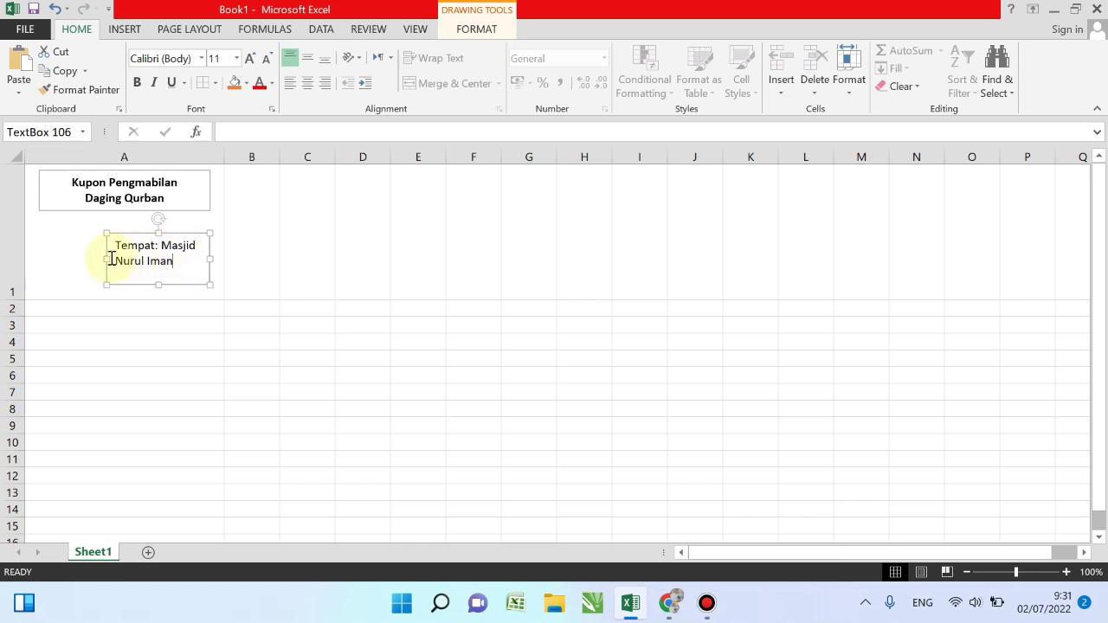
drag(107, 258, 87, 258)
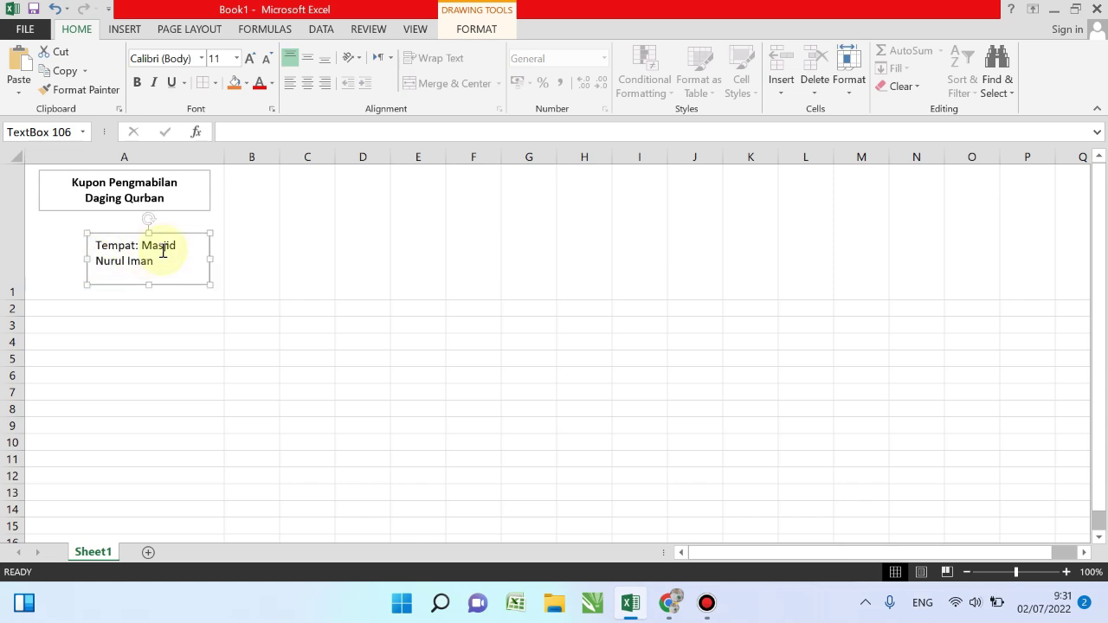
drag(207, 257, 222, 258)
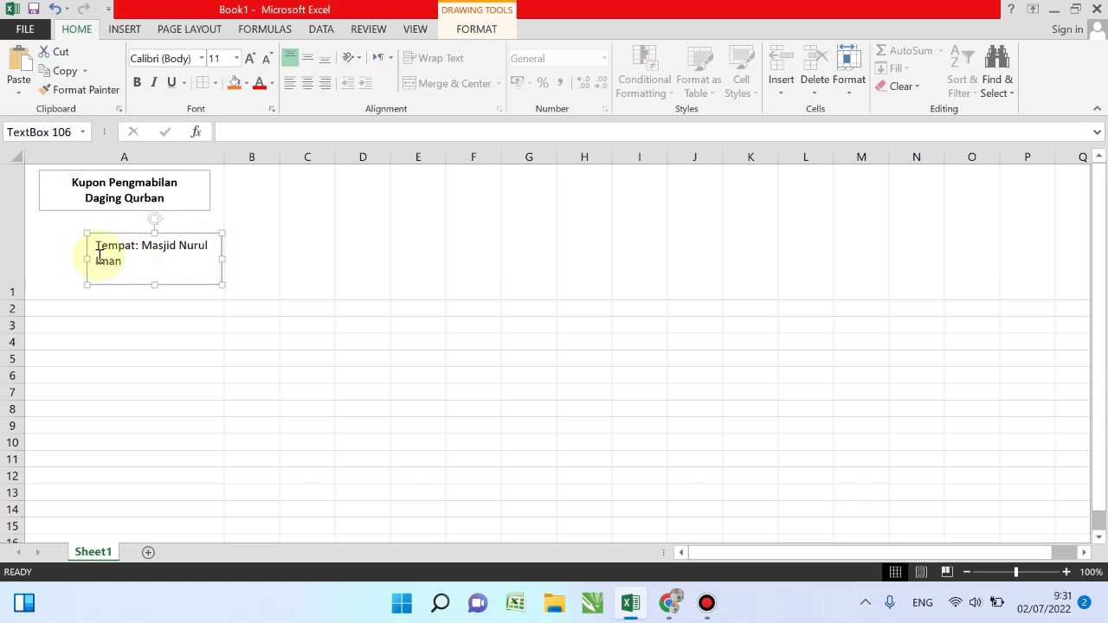
drag(87, 257, 56, 257)
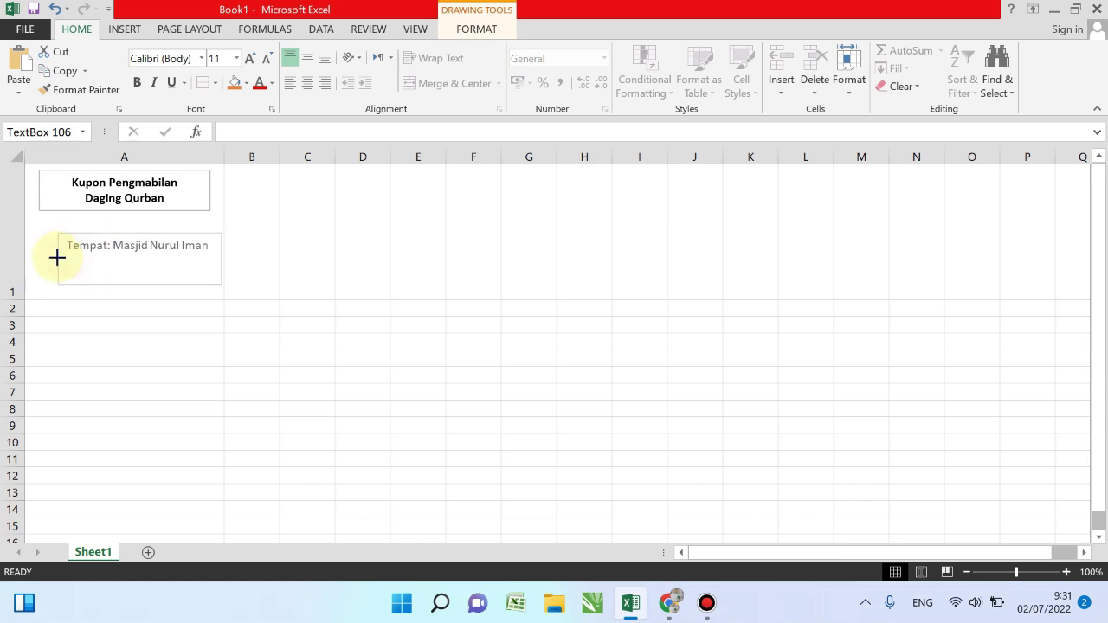
Step: Set the details text box's left and right inner margins to 0 cm in Format Shape
right_click(157, 233)
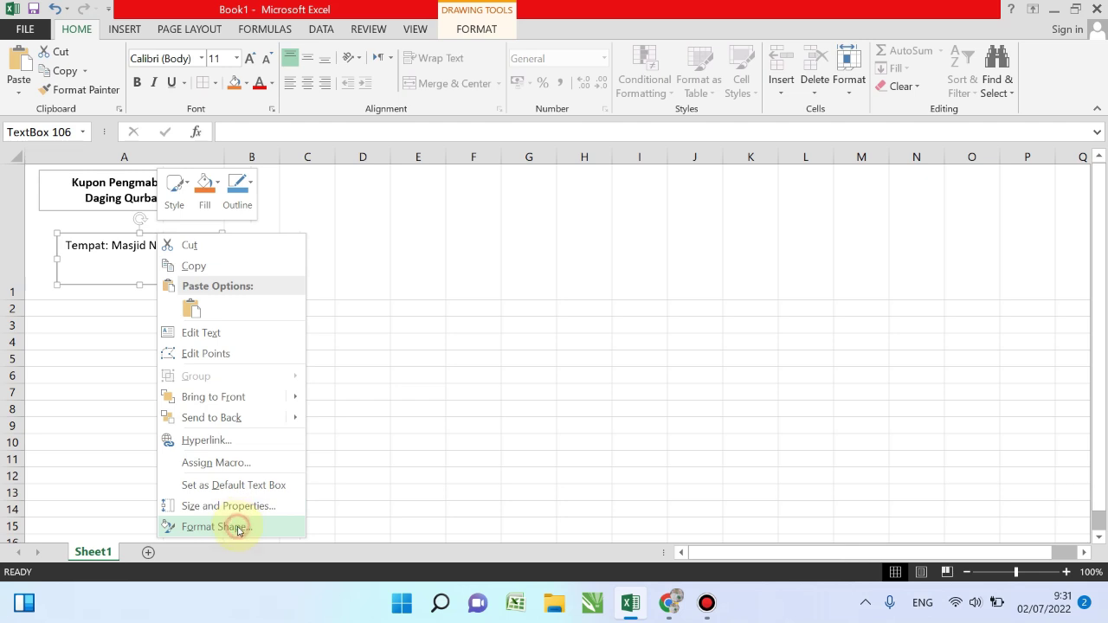
click(236, 527)
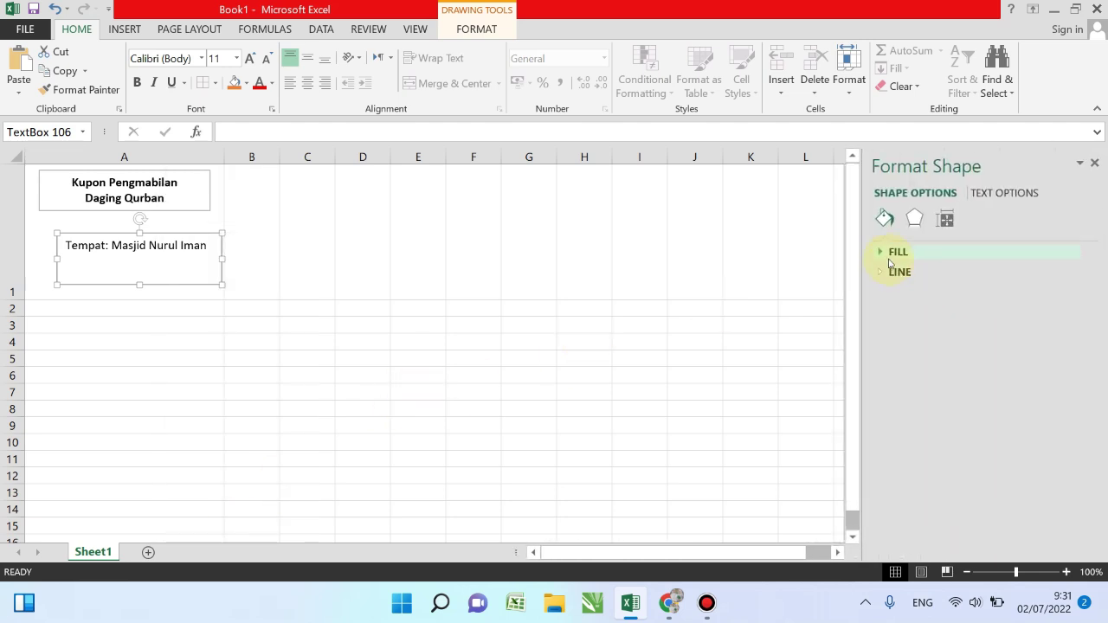
click(897, 251)
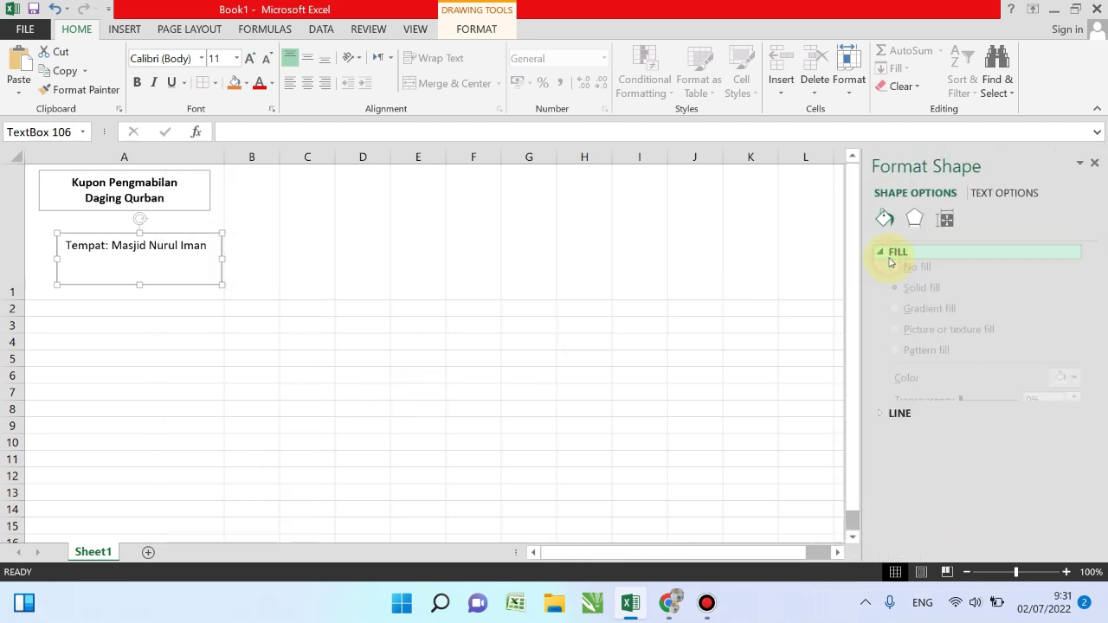
click(914, 218)
click(954, 223)
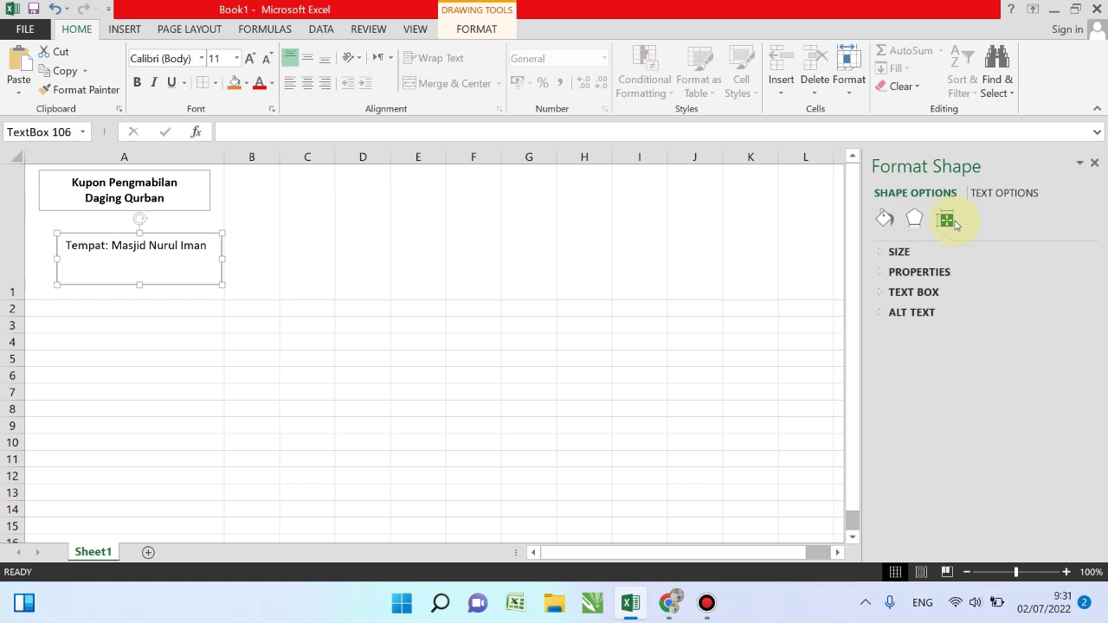
click(884, 291)
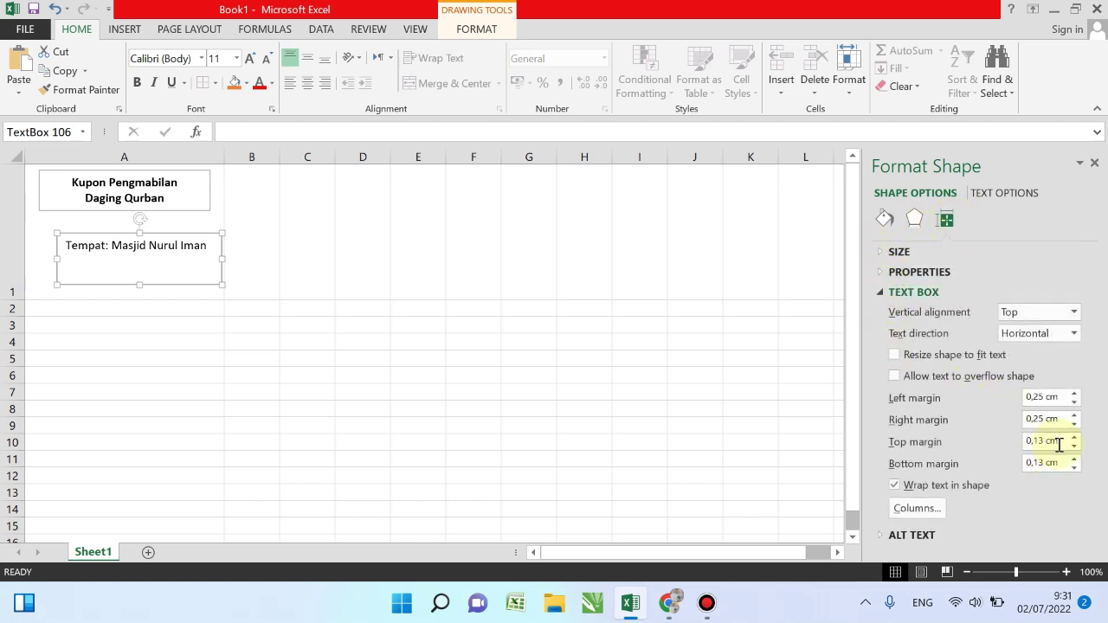
click(1073, 403)
click(1073, 402)
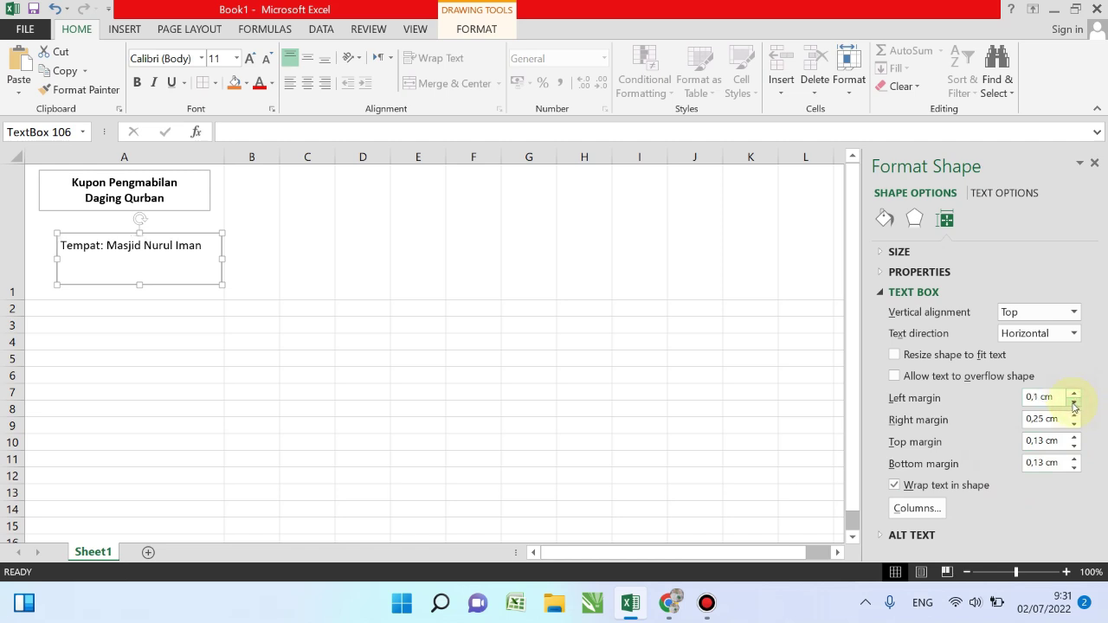
click(1073, 402)
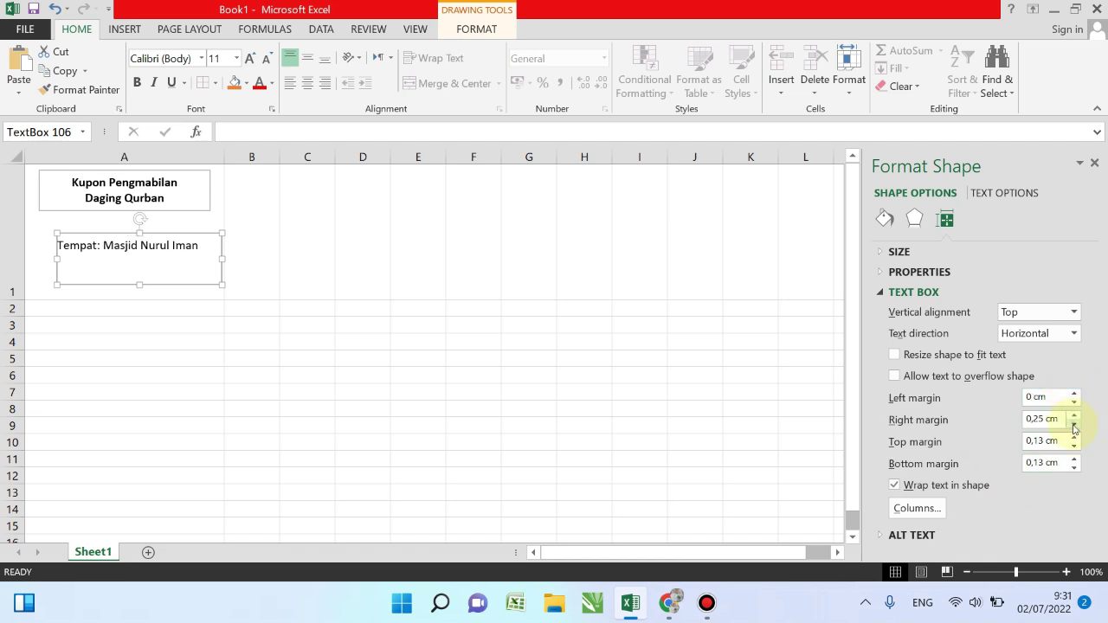
click(1073, 424)
click(1073, 424)
click(1073, 424)
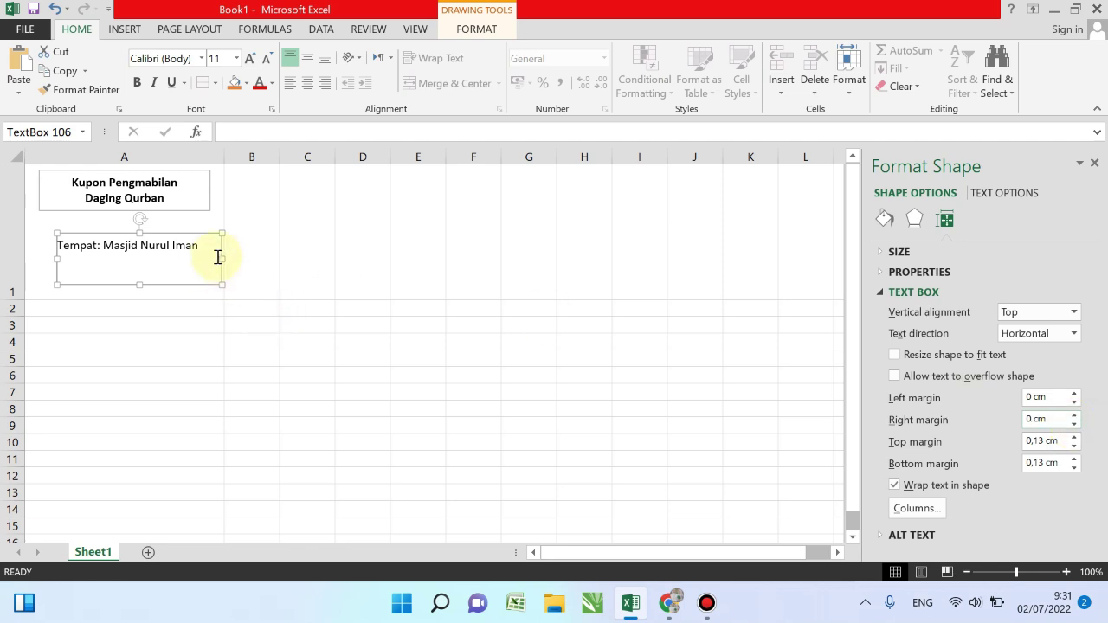
Step: Narrow the box, center it under the title, and add the line 'Tanggal: 10 Juli 2022'
drag(218, 256, 204, 256)
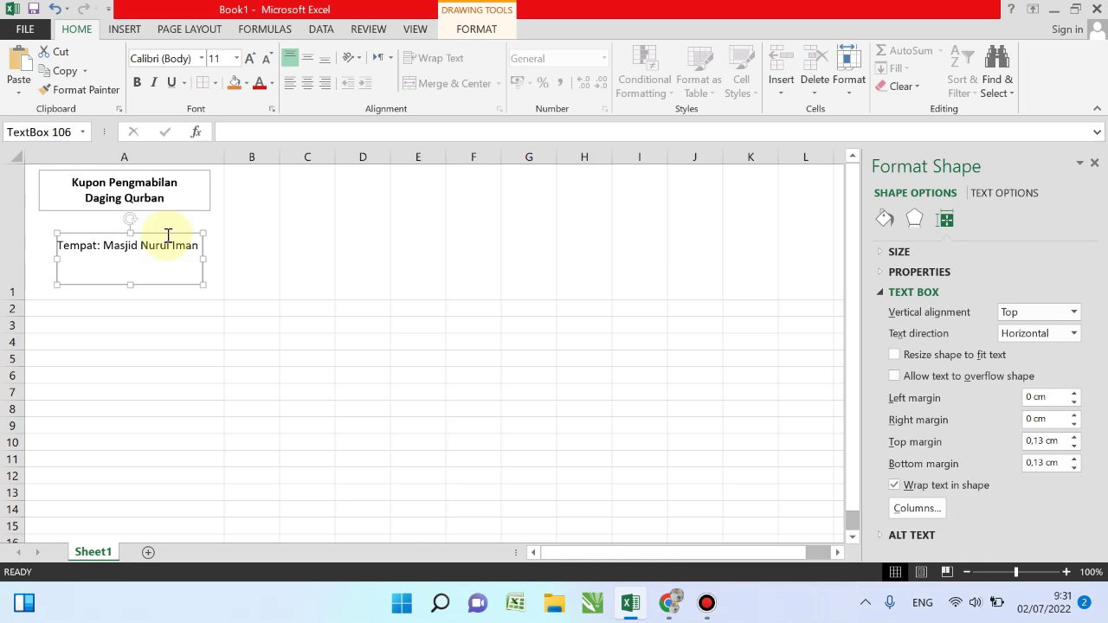
drag(168, 232, 185, 227)
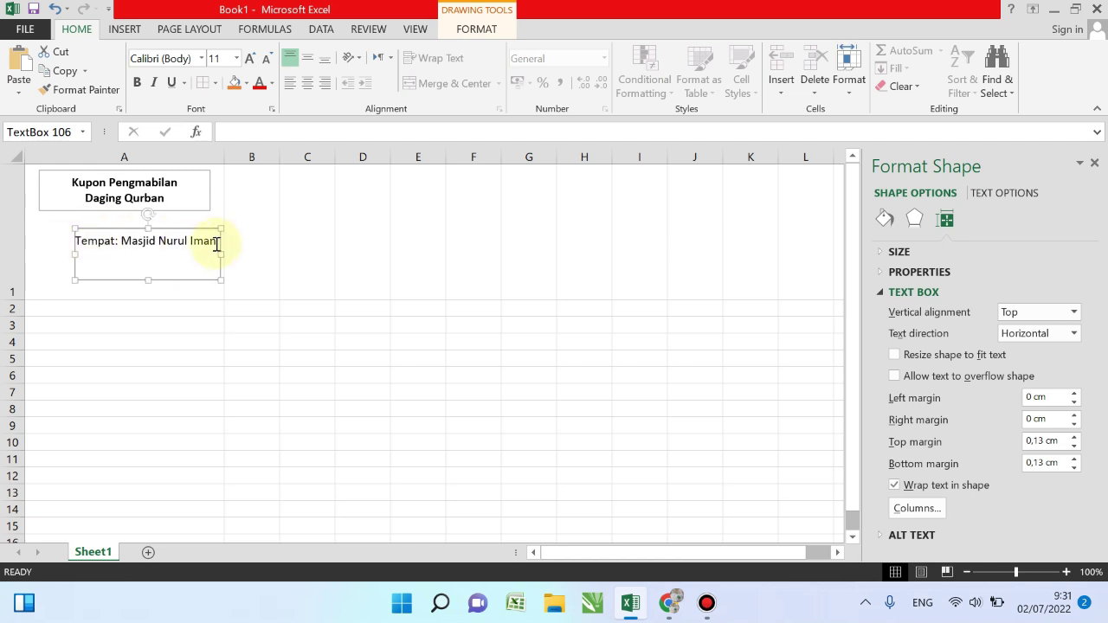
click(210, 246)
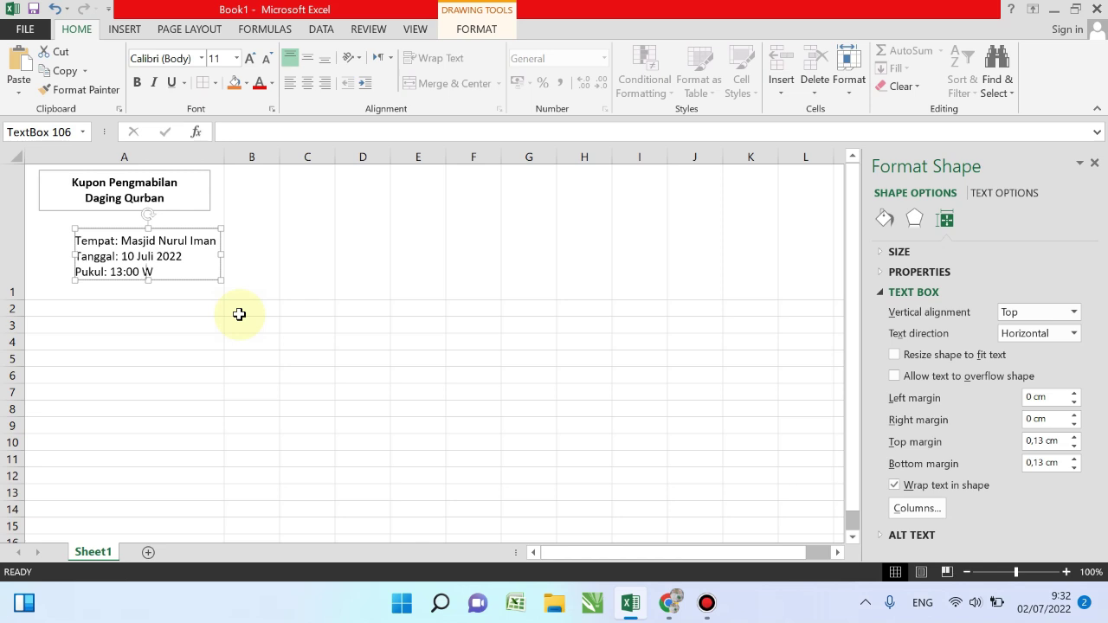
click(351, 285)
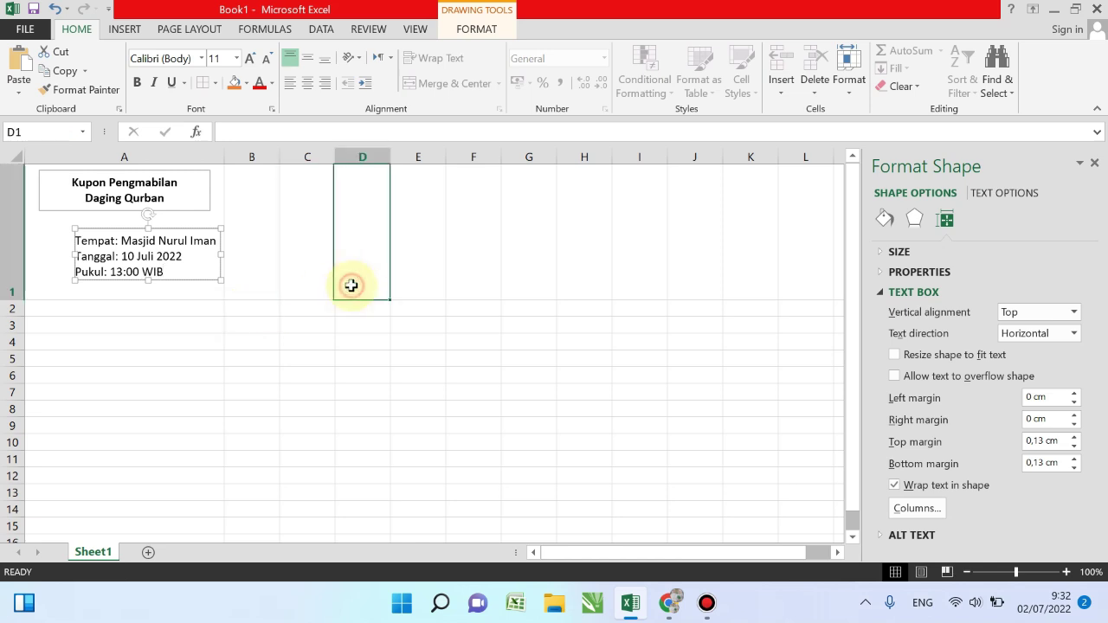
click(115, 189)
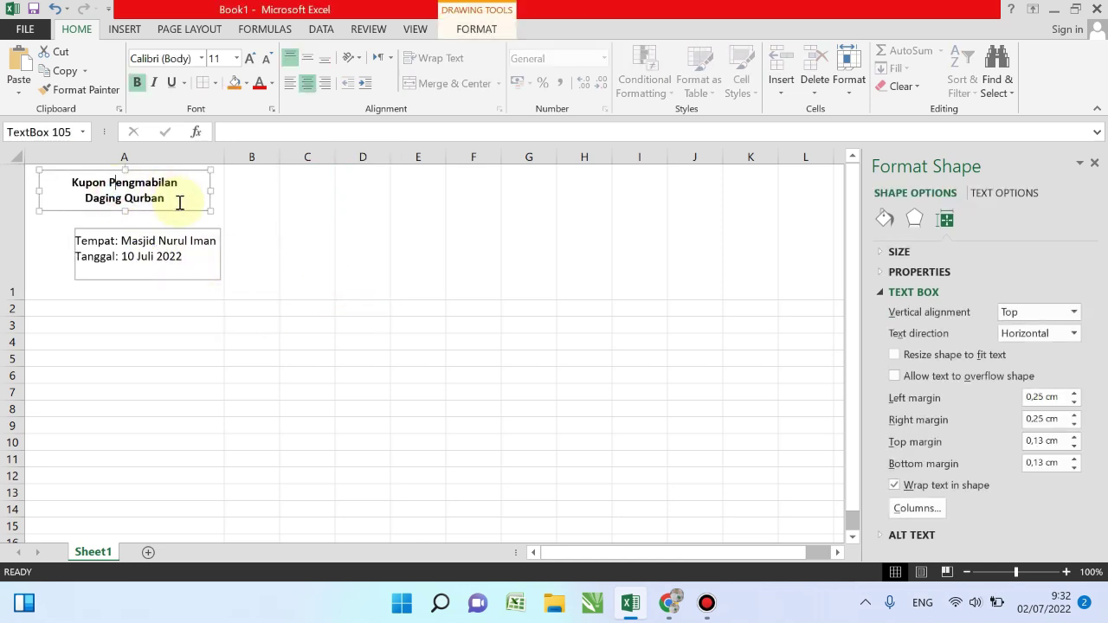
Step: Preview fill colours on the title box without applying one
click(180, 209)
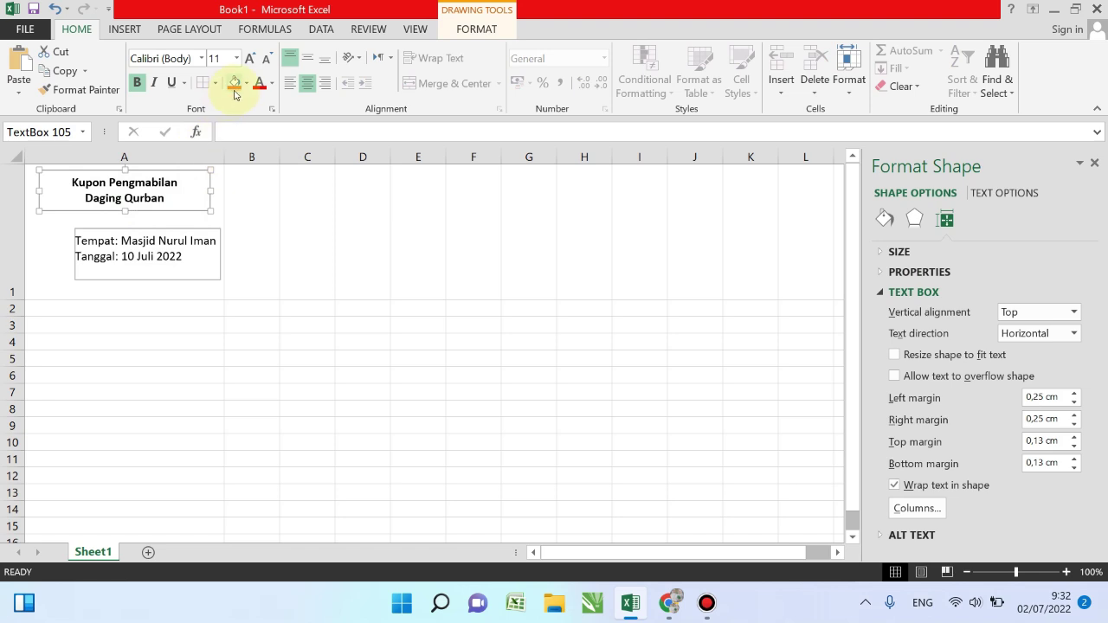
click(249, 84)
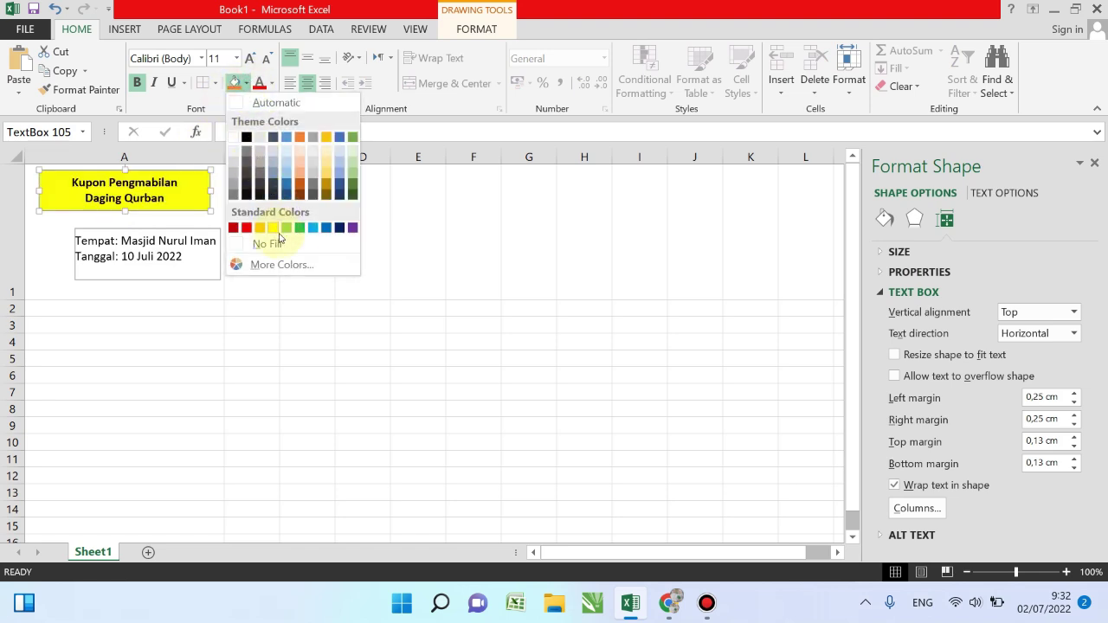
click(359, 163)
Step: Undo the last change to the details text box, then select cell A1
click(282, 280)
click(206, 260)
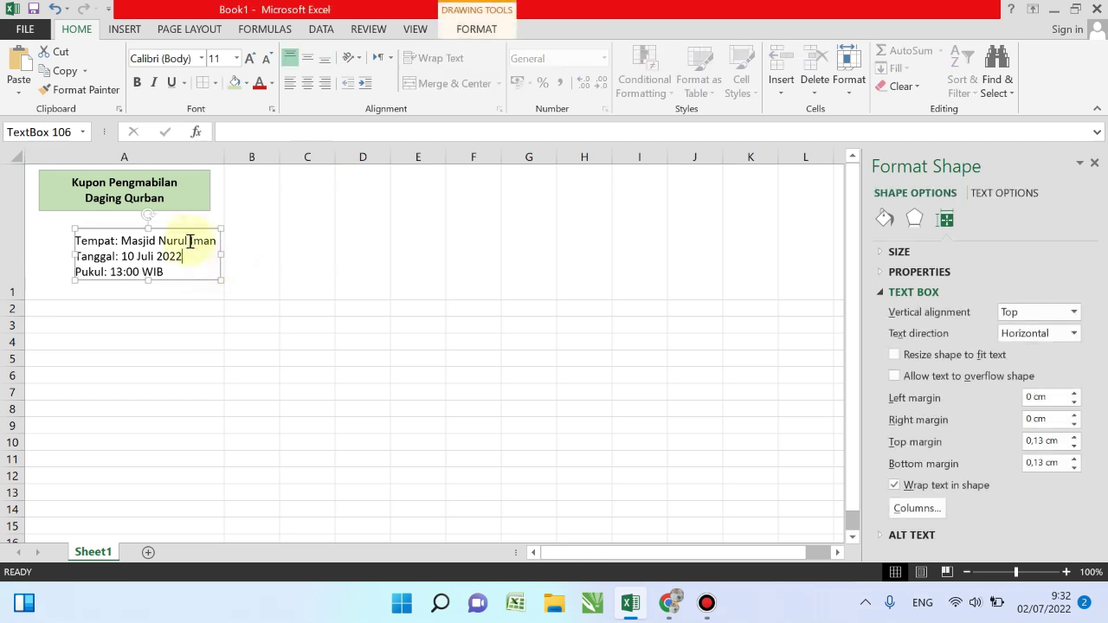
key(ctrl+z)
click(320, 254)
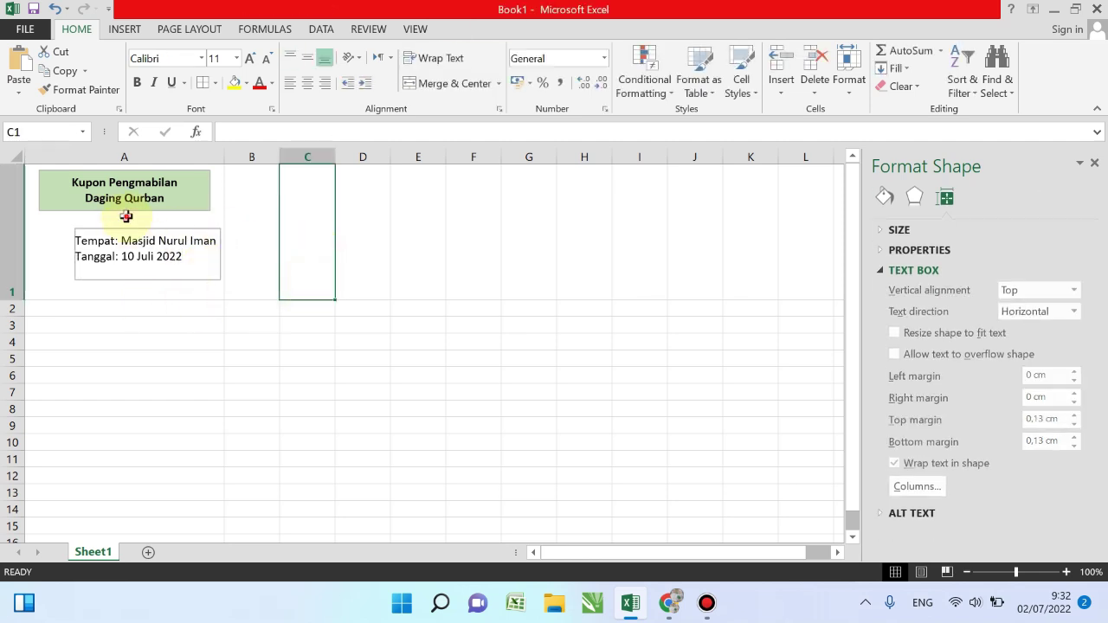
click(126, 216)
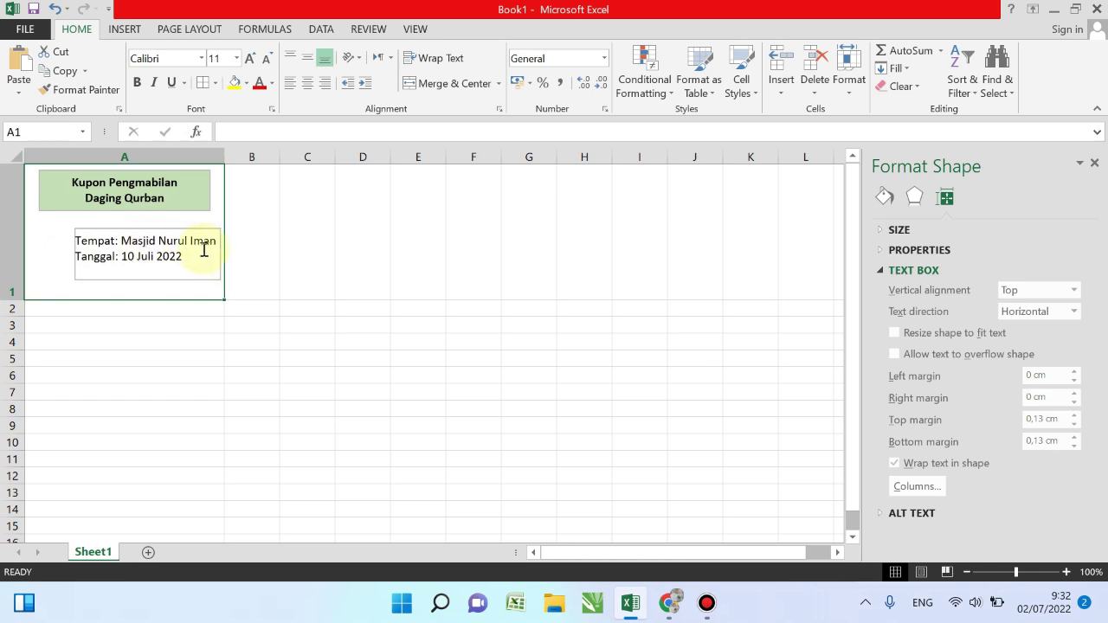
Step: Redo the 'Pukul: 13:00 WIB' line and stretch the details box slightly taller
key(ctrl+y)
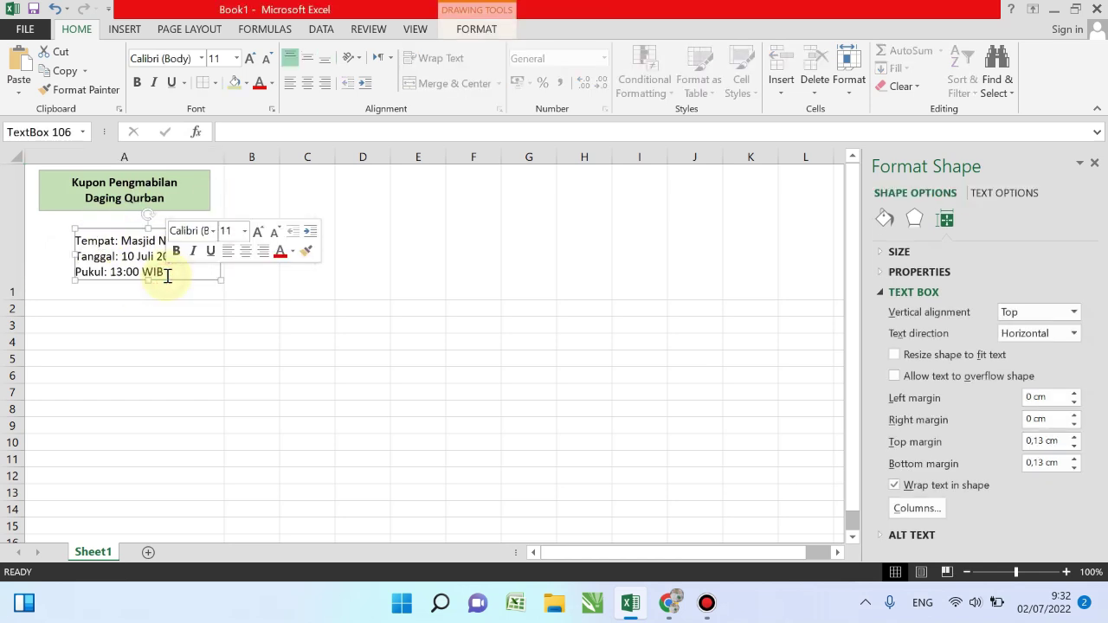
drag(148, 279, 148, 286)
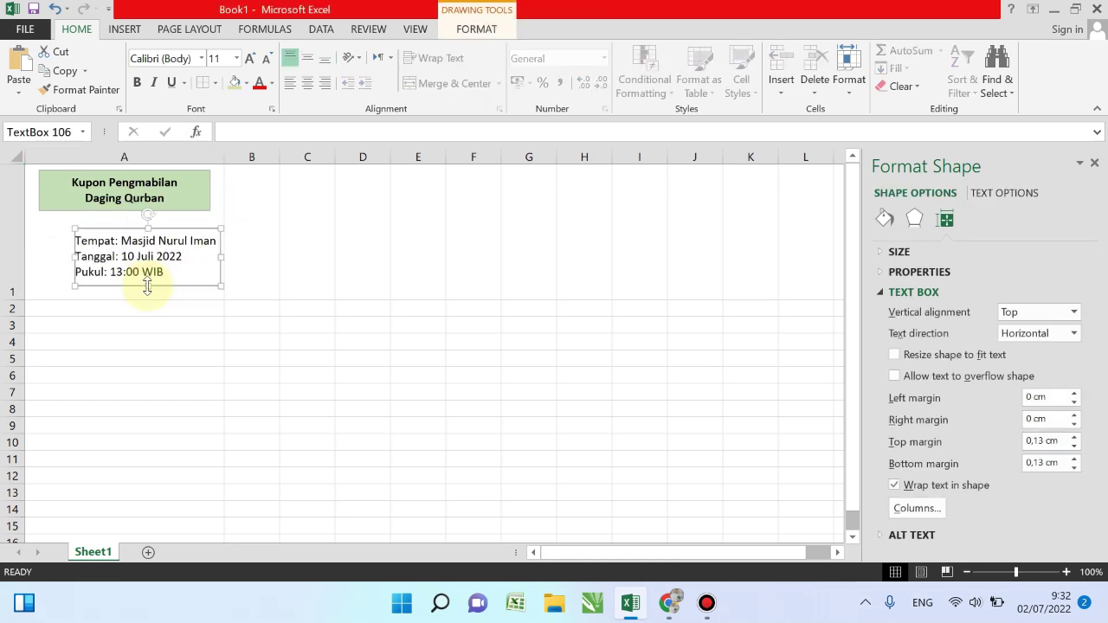
click(362, 269)
Step: Enter coupon number 1 in A1, aligned left and middle
click(50, 253)
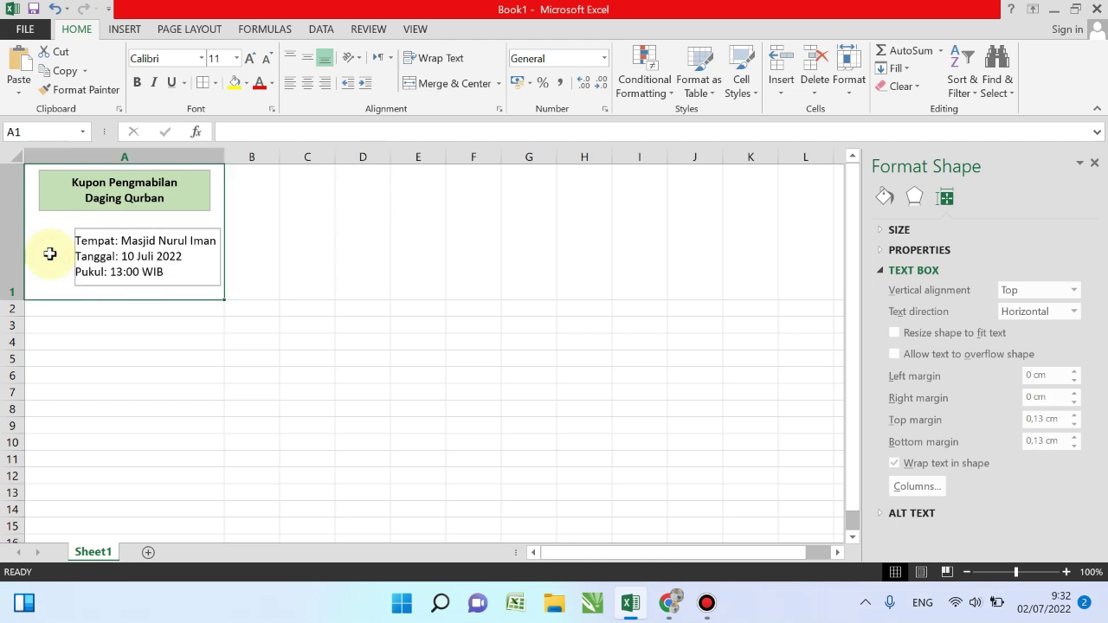
text(1)
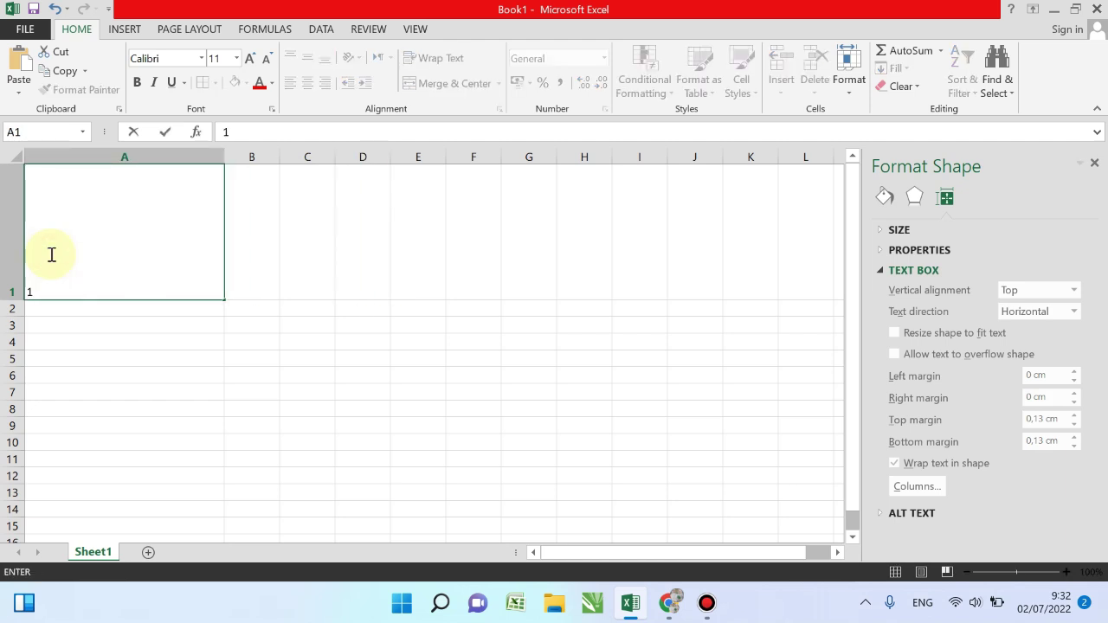
key(Return)
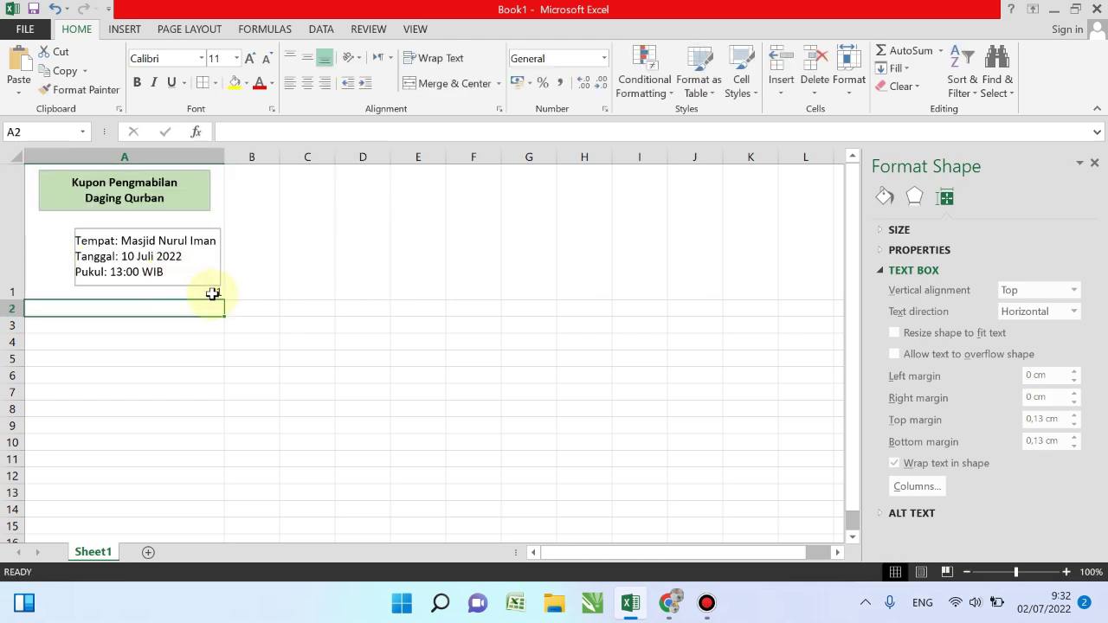
click(212, 295)
click(290, 87)
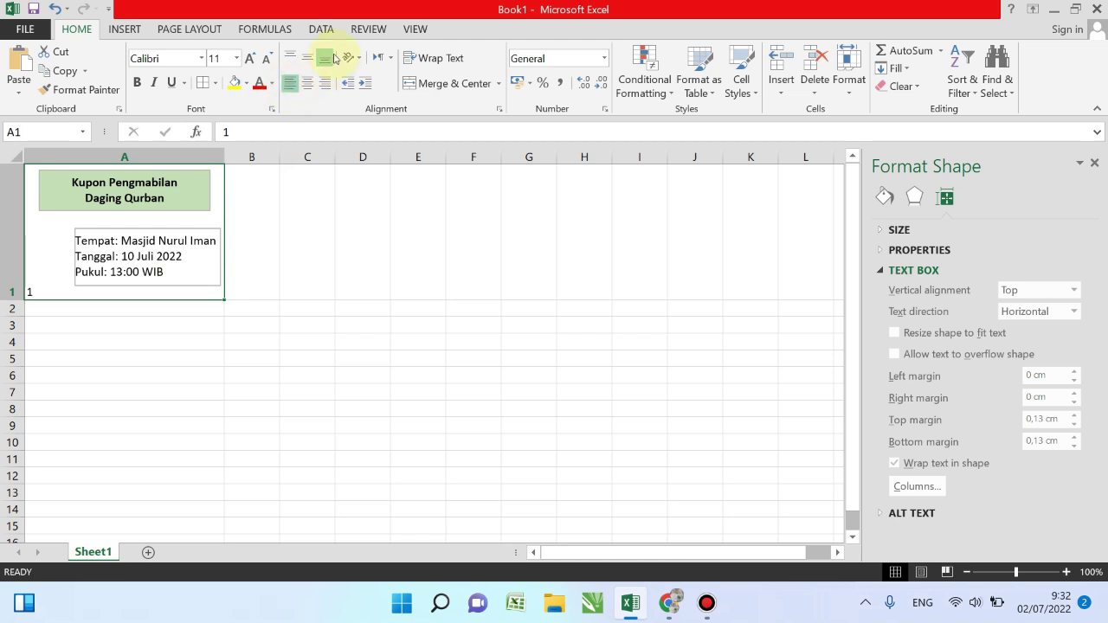
click(309, 58)
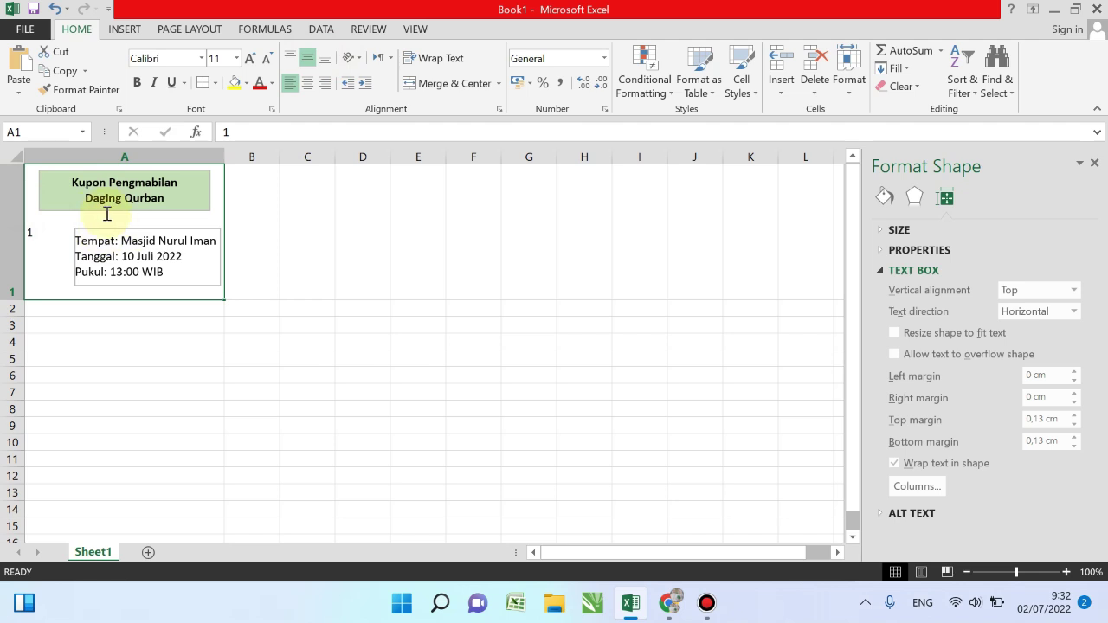
Step: Shrink the green title box and set its top and bottom margins to 0 cm
click(130, 194)
click(150, 171)
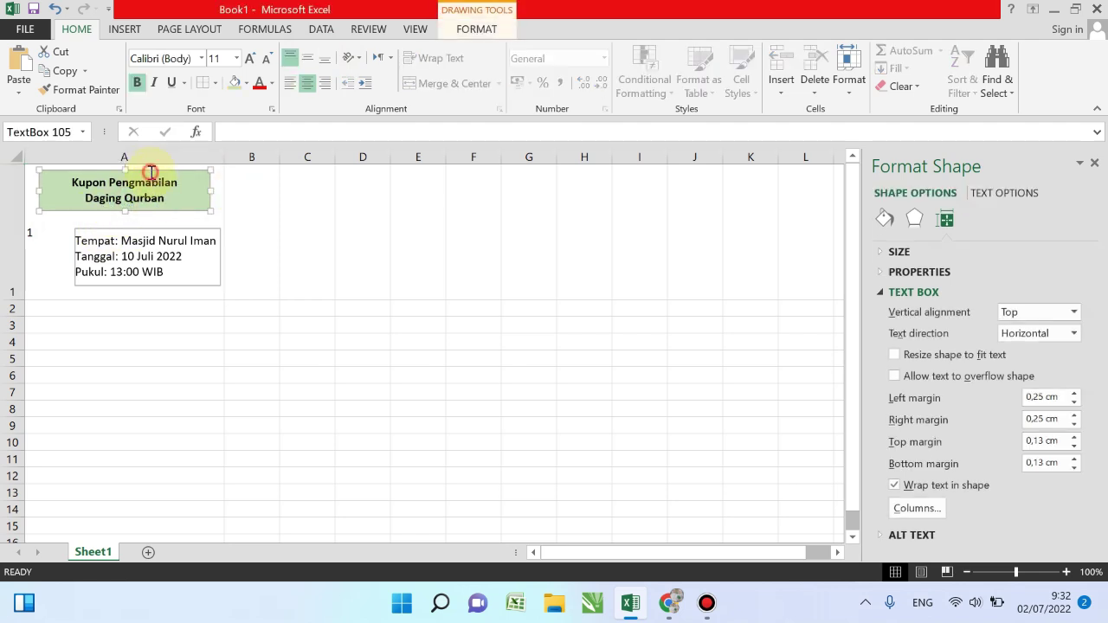
drag(124, 208, 124, 203)
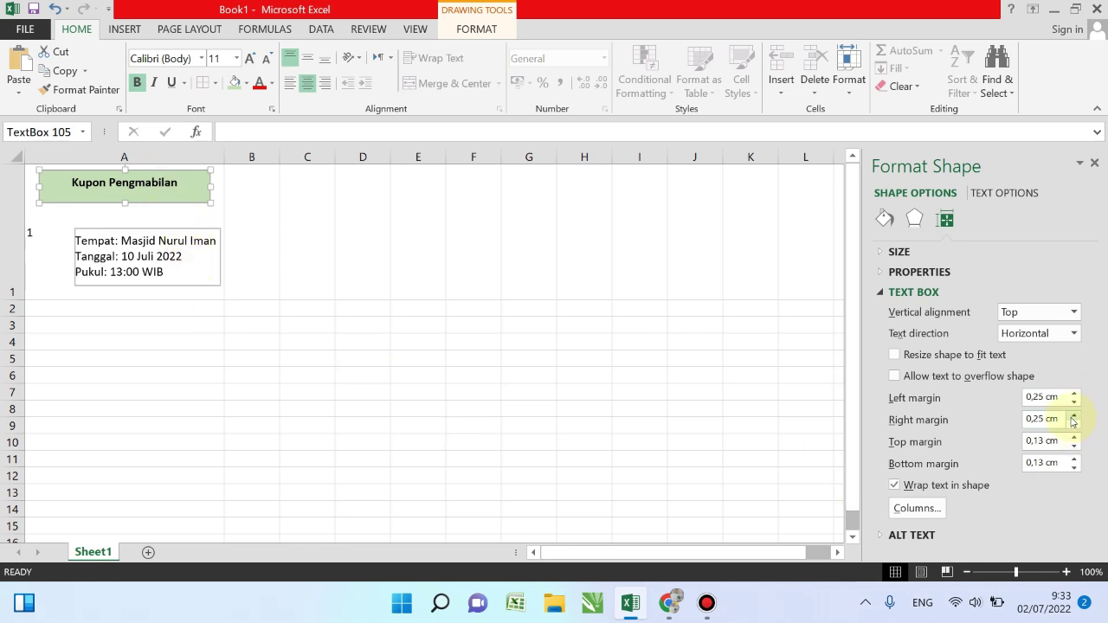
click(1073, 446)
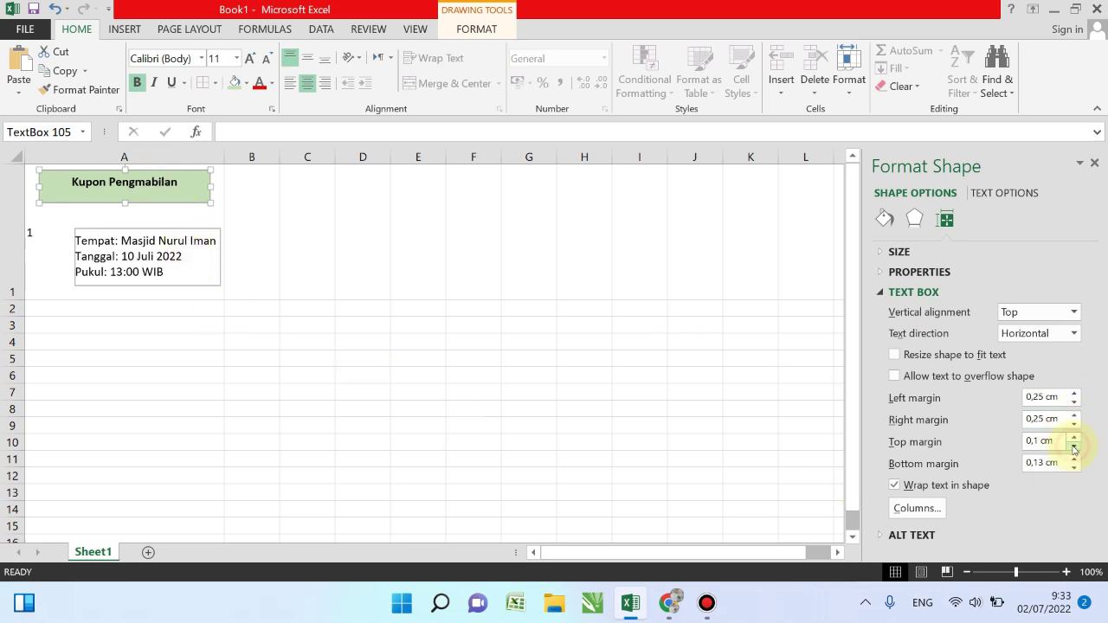
click(1073, 446)
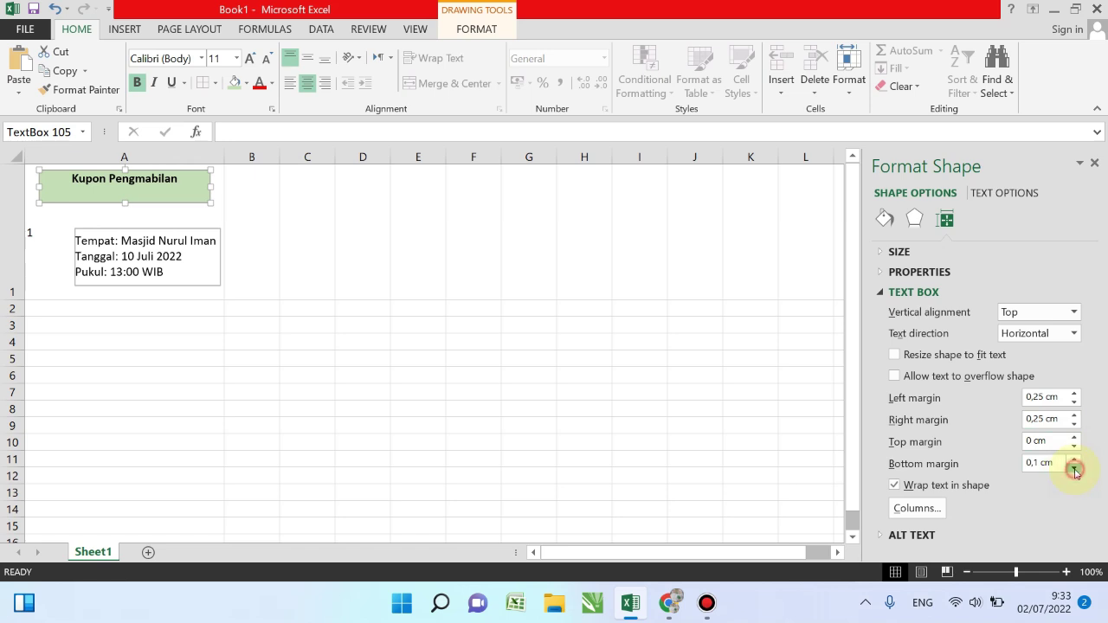
click(1074, 469)
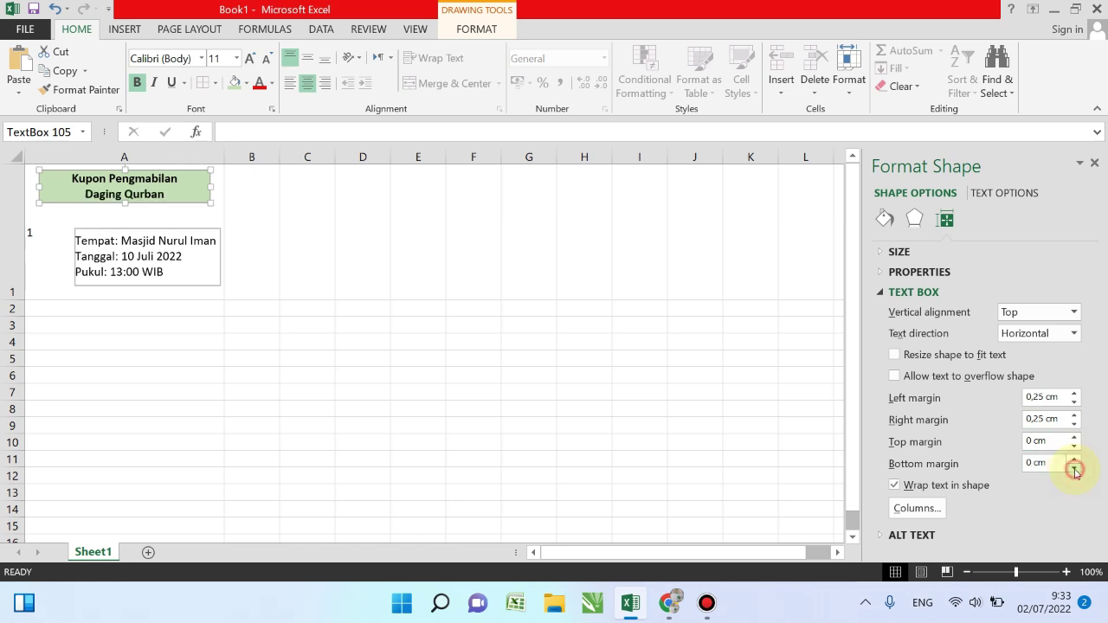
Step: Nudge the details box slightly upward beneath the title box
click(374, 223)
click(153, 228)
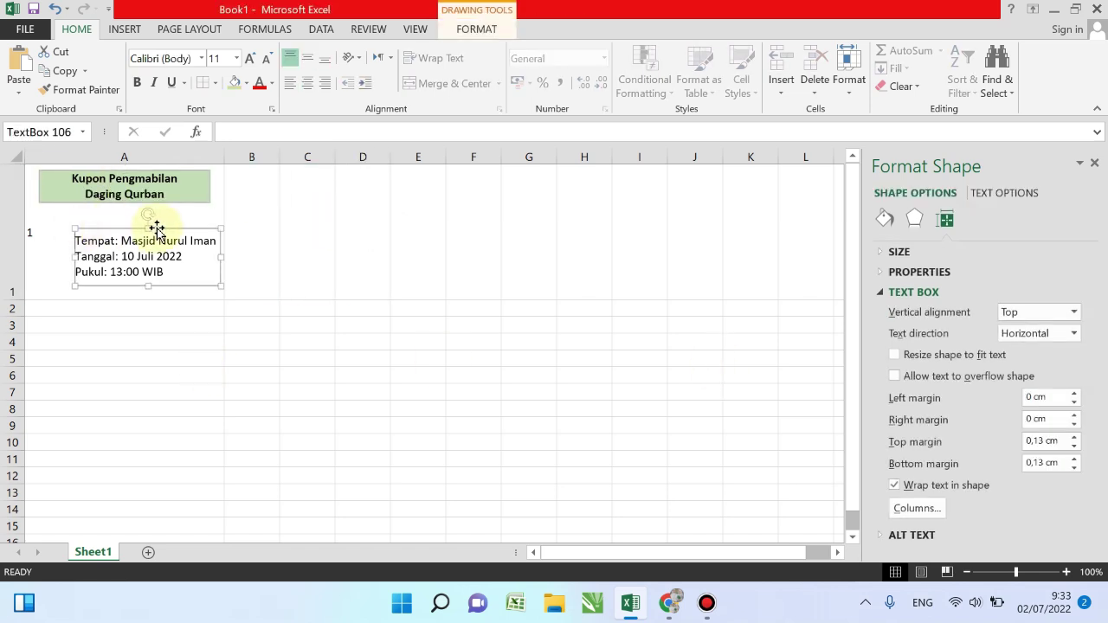
drag(159, 227, 159, 223)
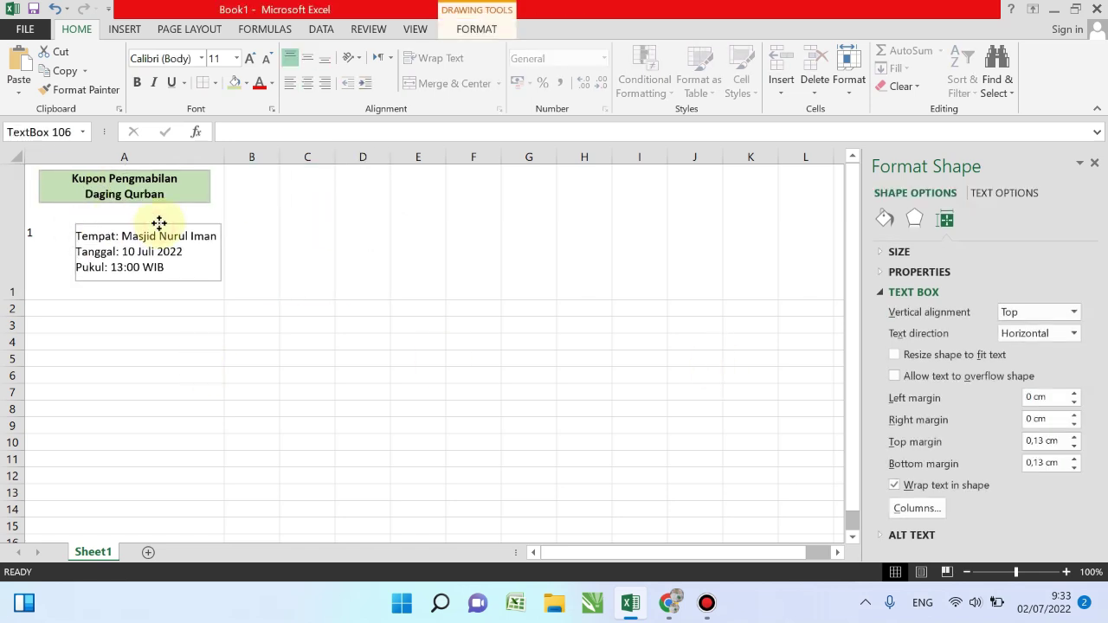
click(31, 230)
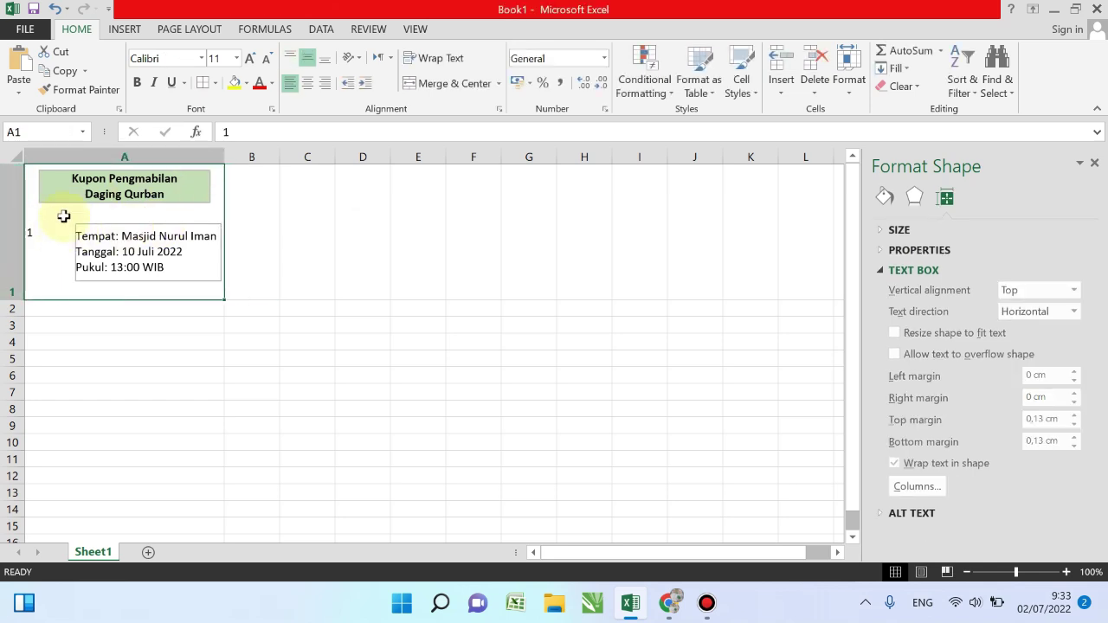
Step: Set the coupon number in A1 to 20 pt
click(236, 58)
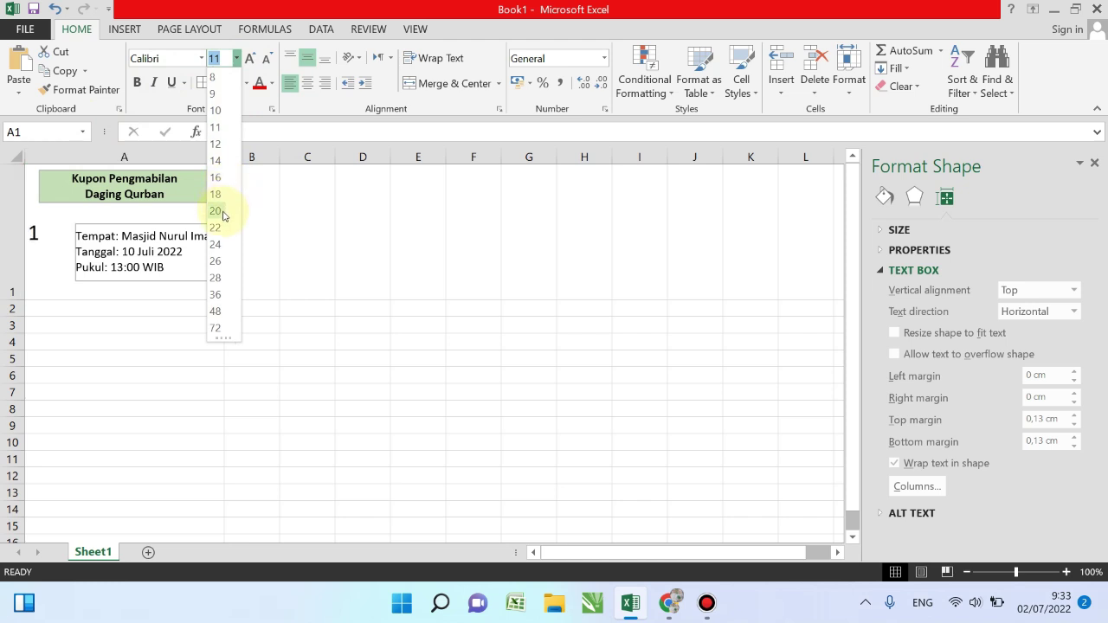
click(215, 211)
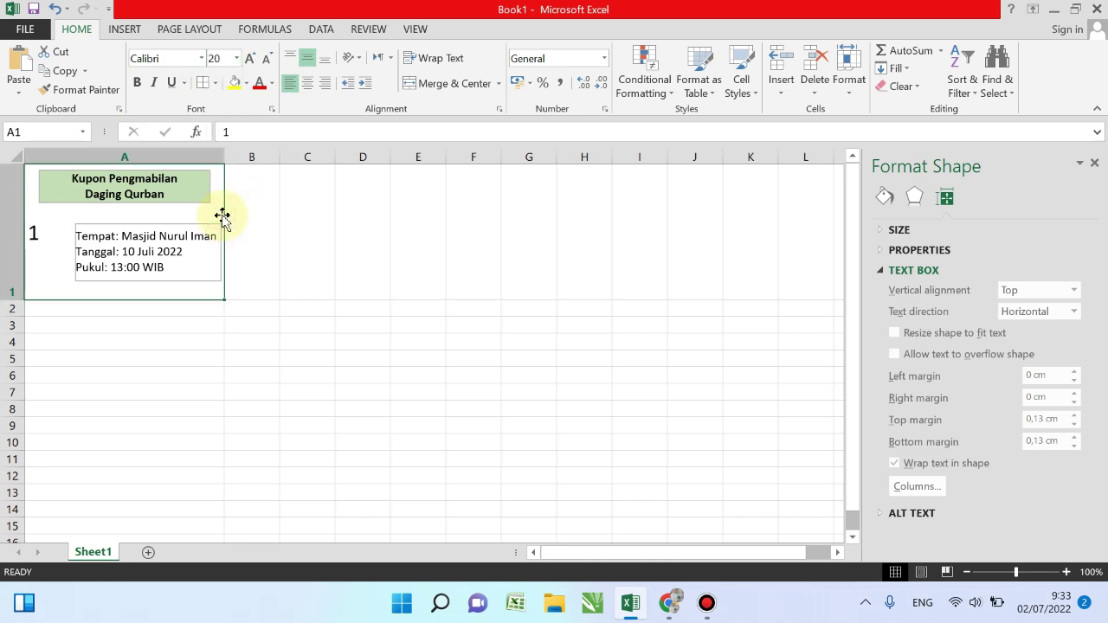
click(317, 345)
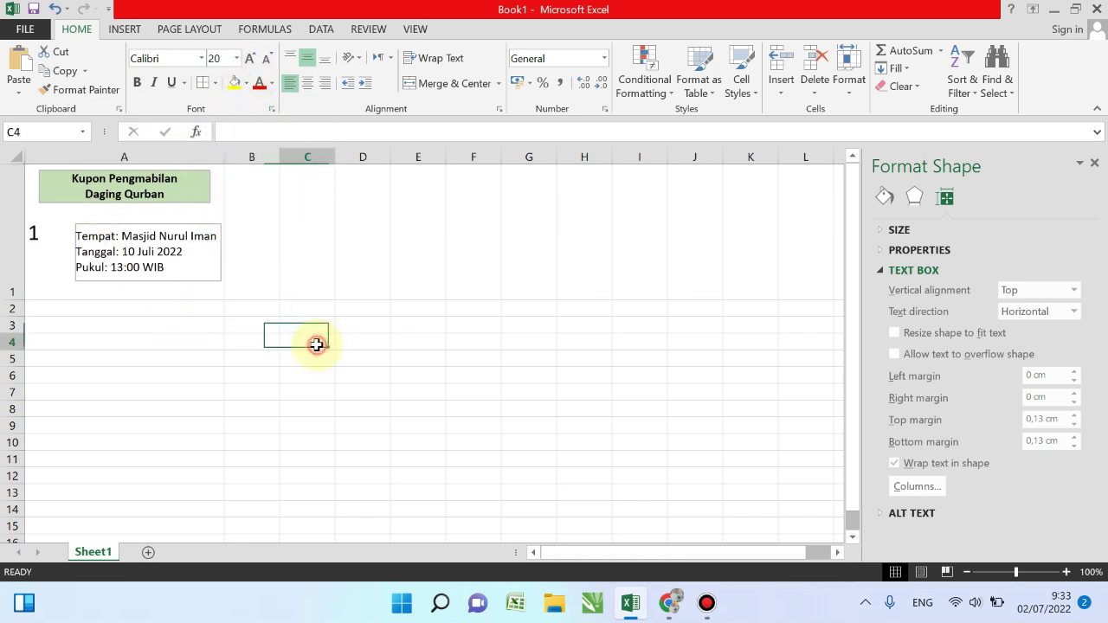
click(293, 292)
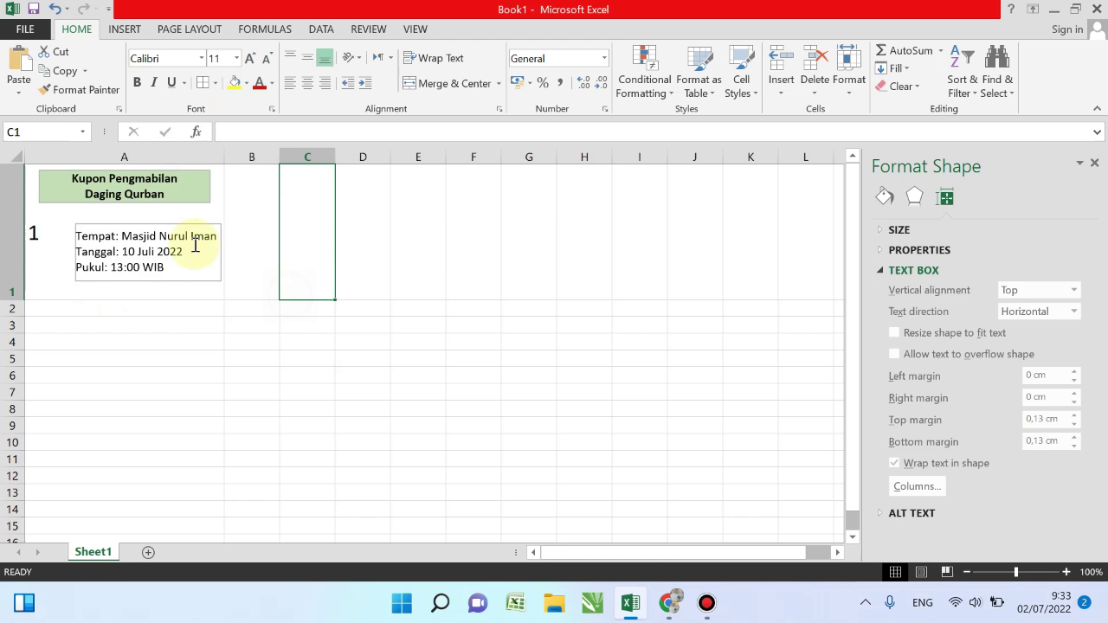
click(112, 223)
click(48, 264)
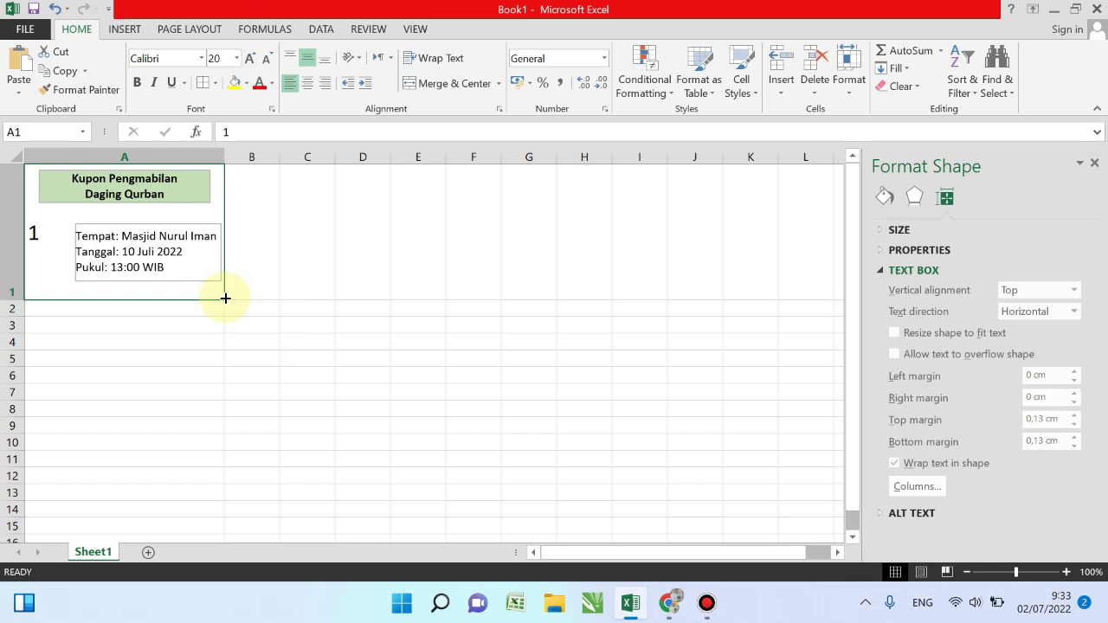
Step: Fill the coupon down column A to row 34 as a series numbered 1–34
mouse_move(225, 298)
mouse_down()
mouse_move(230, 352)
mouse_move(230, 333)
mouse_up()
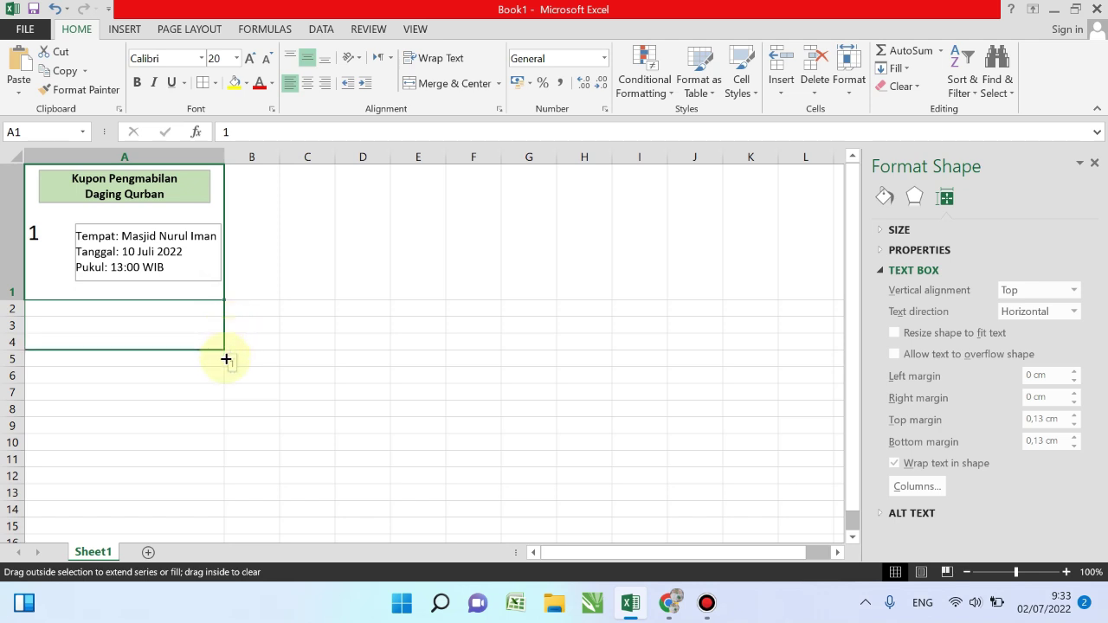
drag(229, 342, 235, 469)
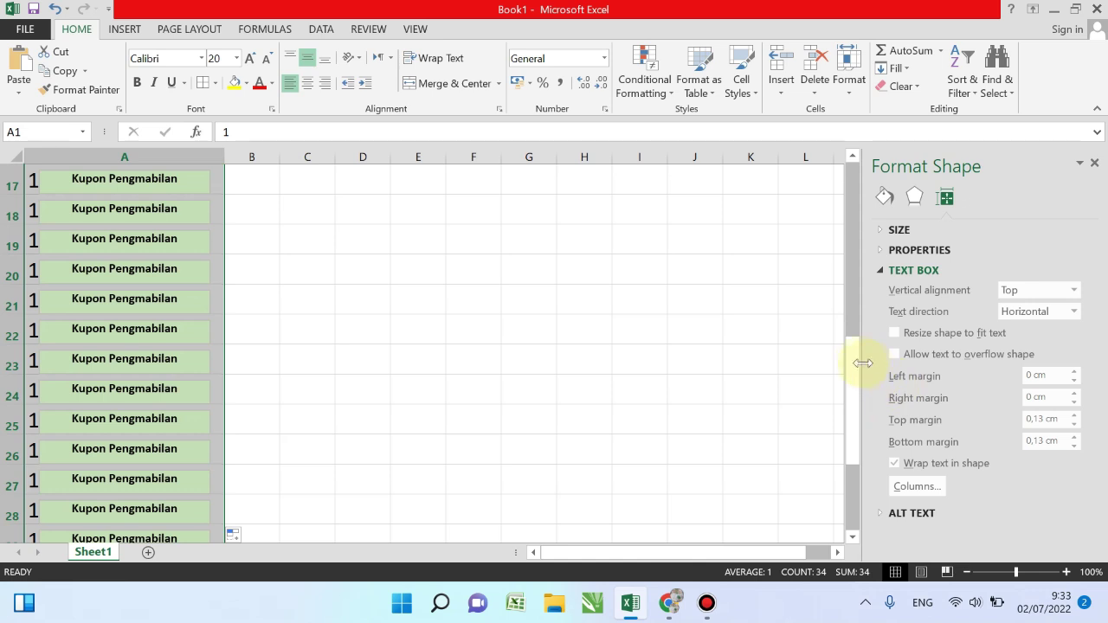
drag(853, 361, 836, 494)
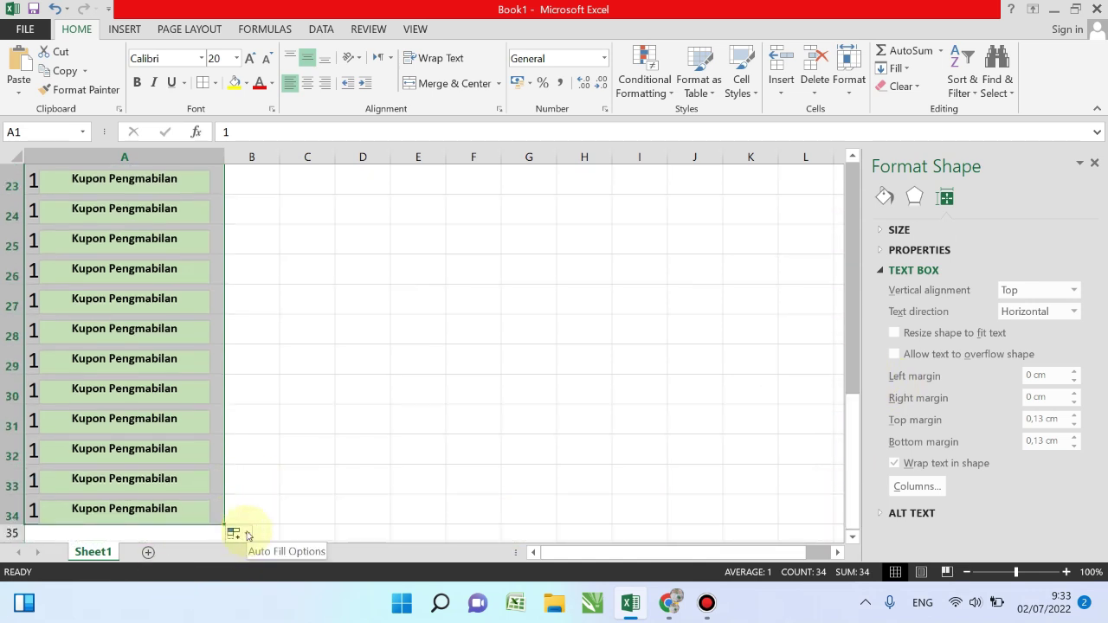
click(240, 534)
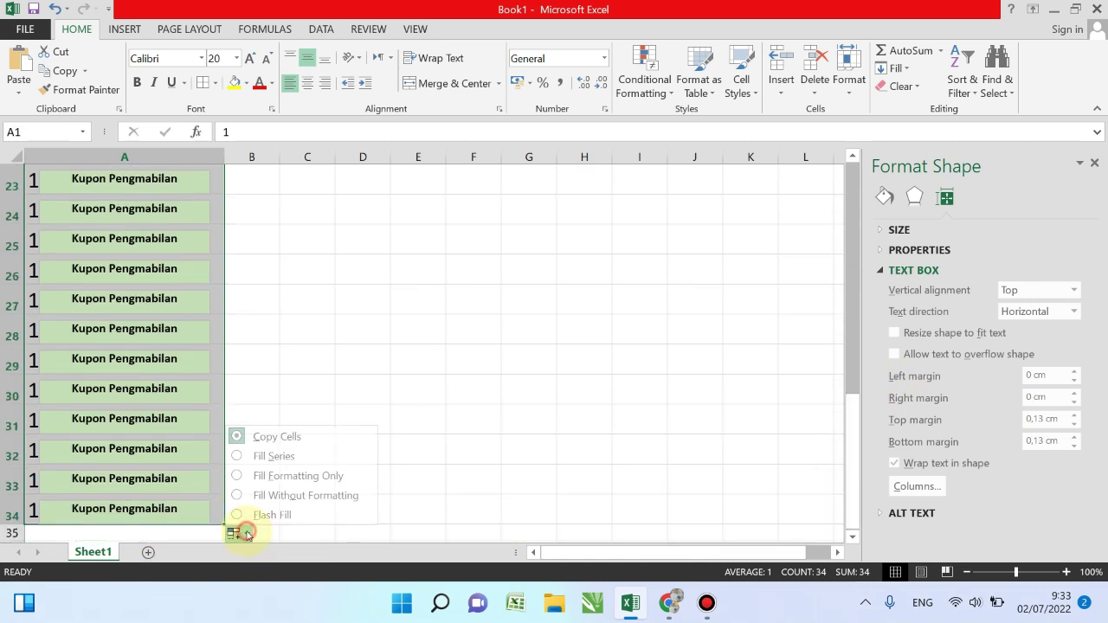
click(288, 459)
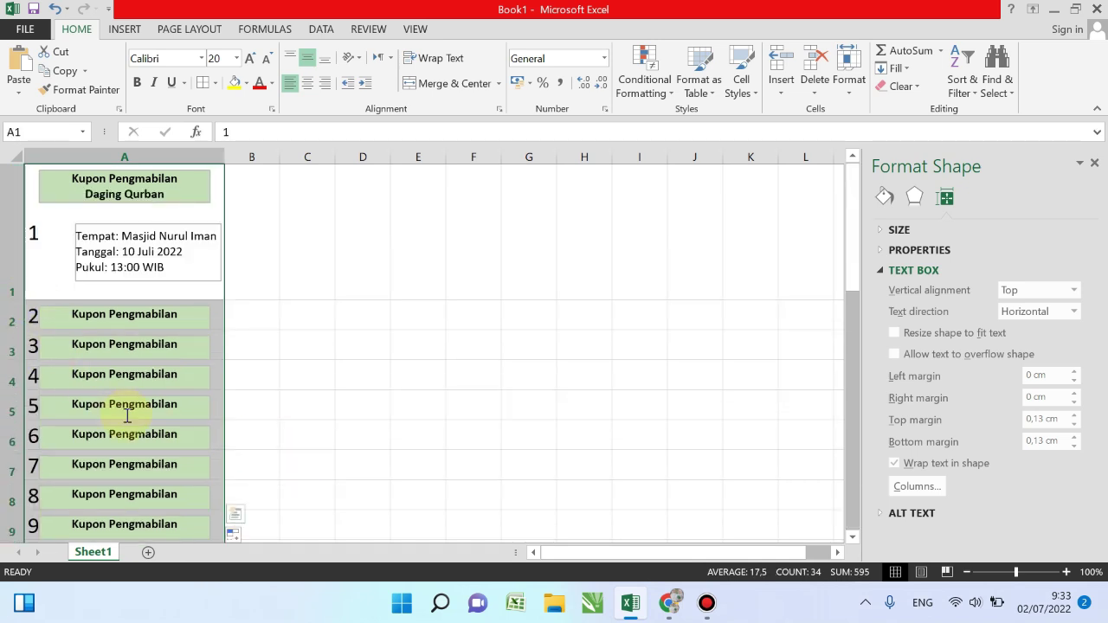
click(288, 348)
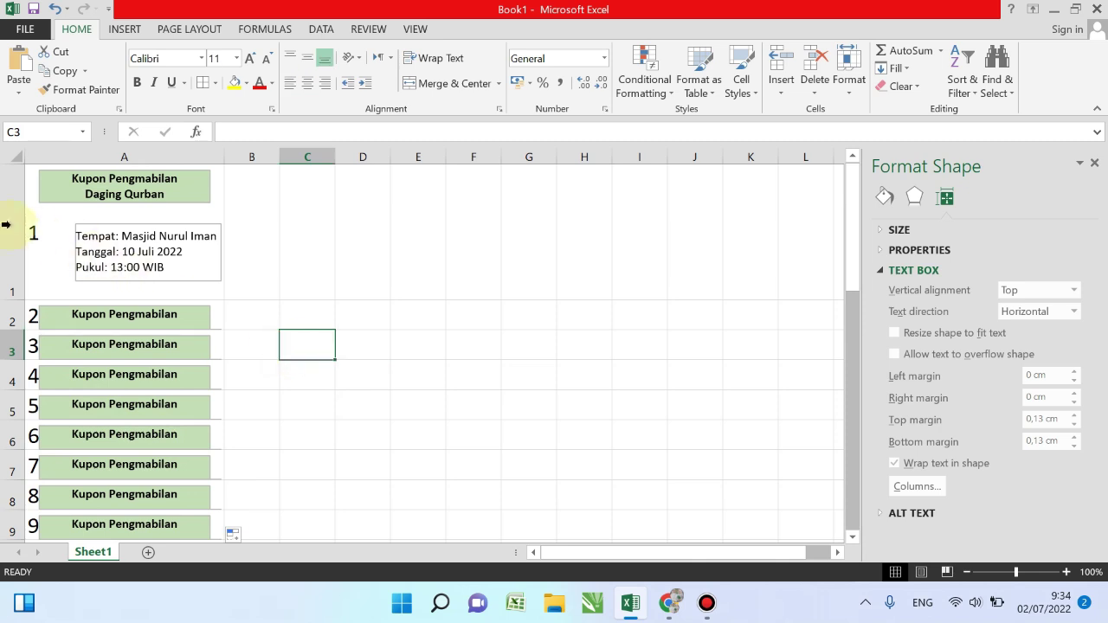
Step: Check that row 1's height is 117,5, closing without changes
click(281, 251)
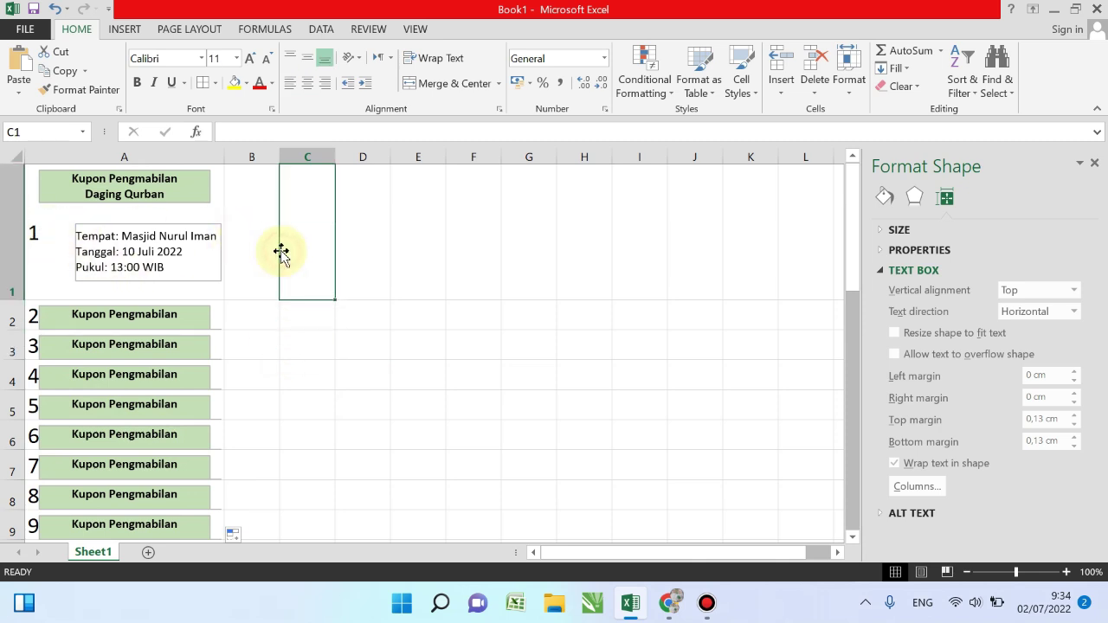
right_click(12, 212)
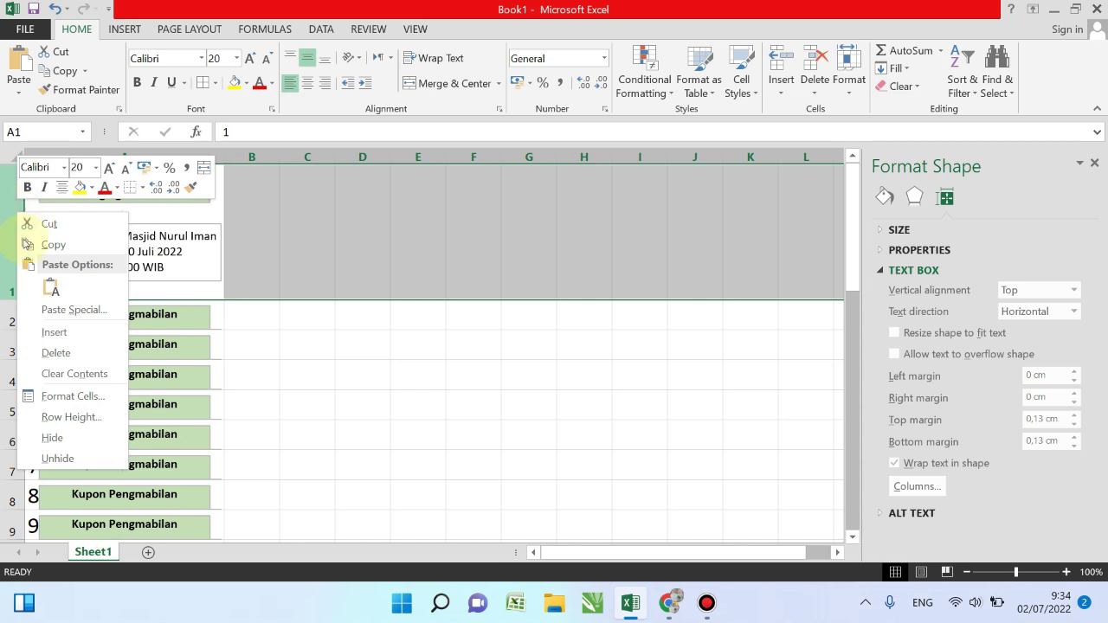
click(74, 417)
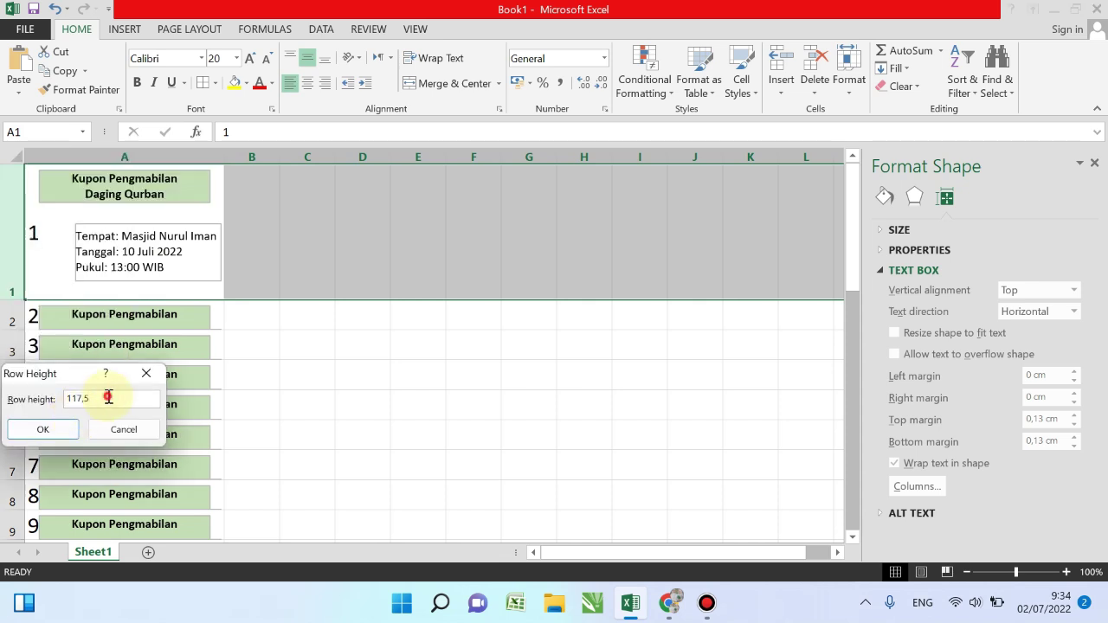
drag(108, 397, 43, 398)
click(148, 373)
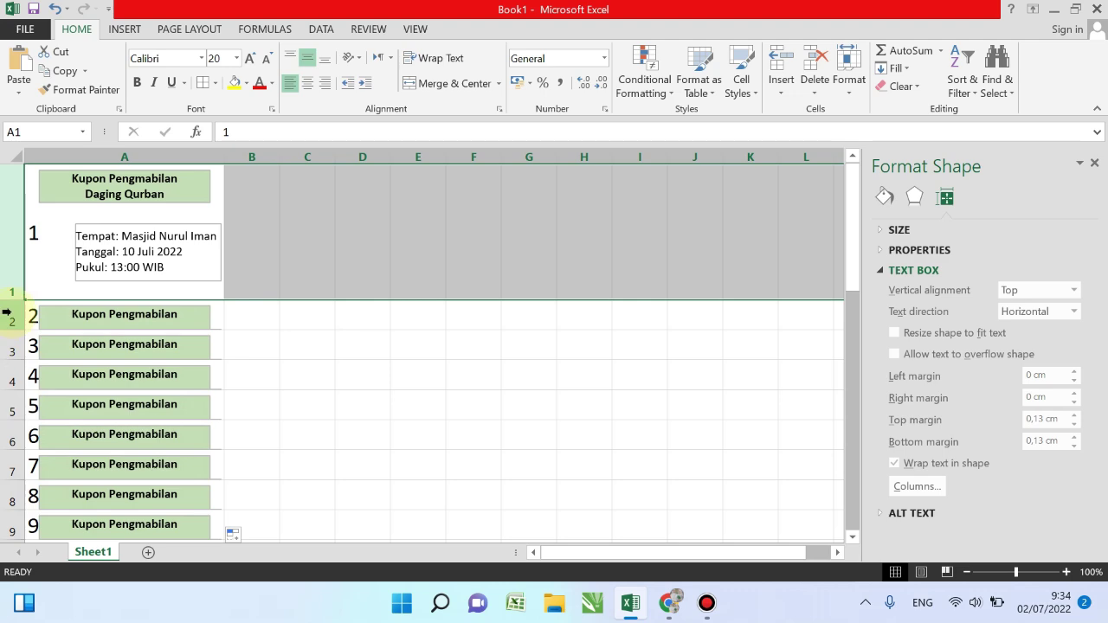
Step: Set rows 2–34 to a row height of 117,5
drag(6, 311, 19, 576)
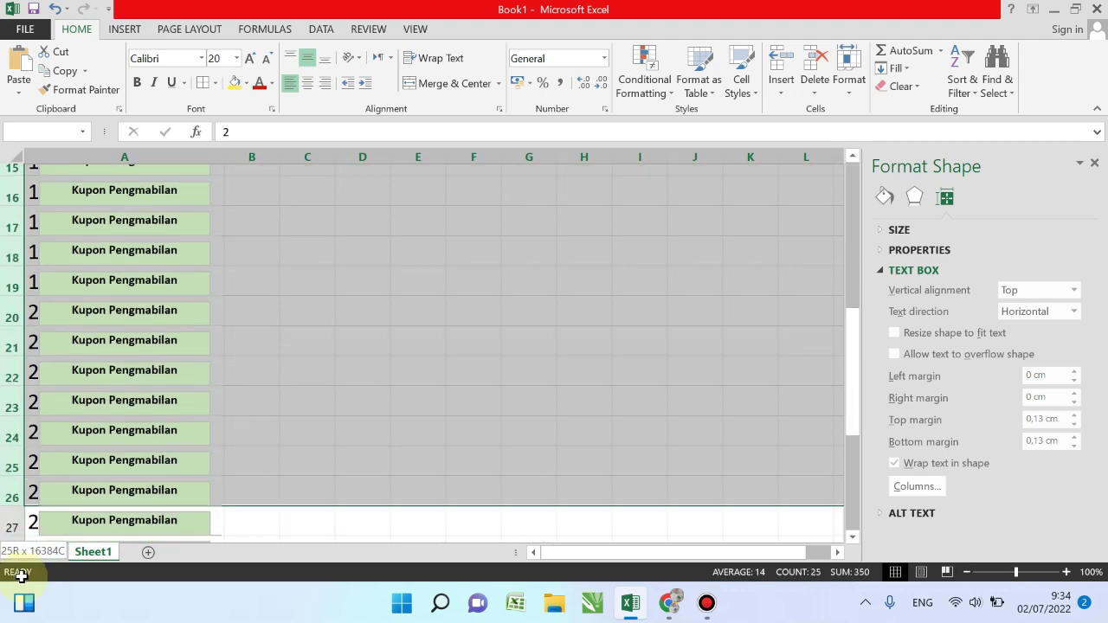
drag(19, 575, 4, 366)
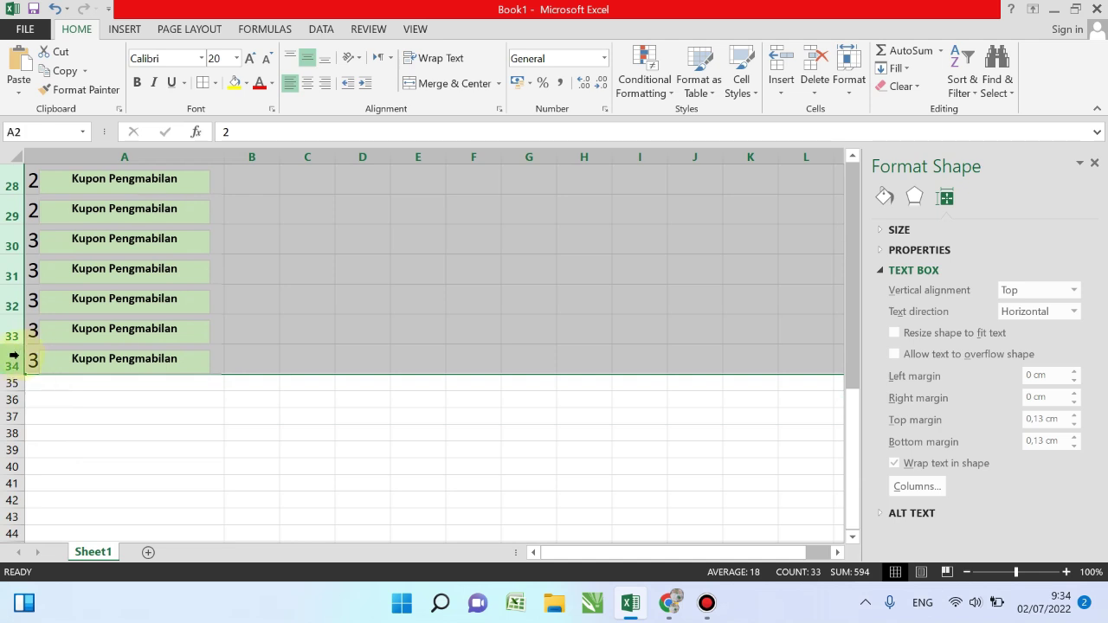
right_click(19, 359)
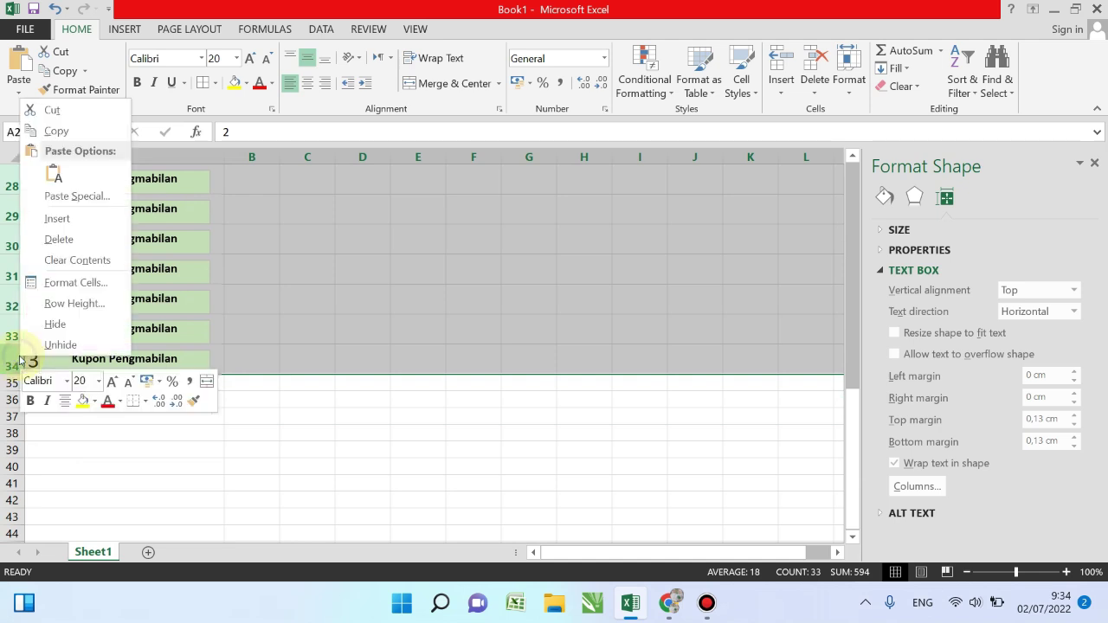
click(80, 303)
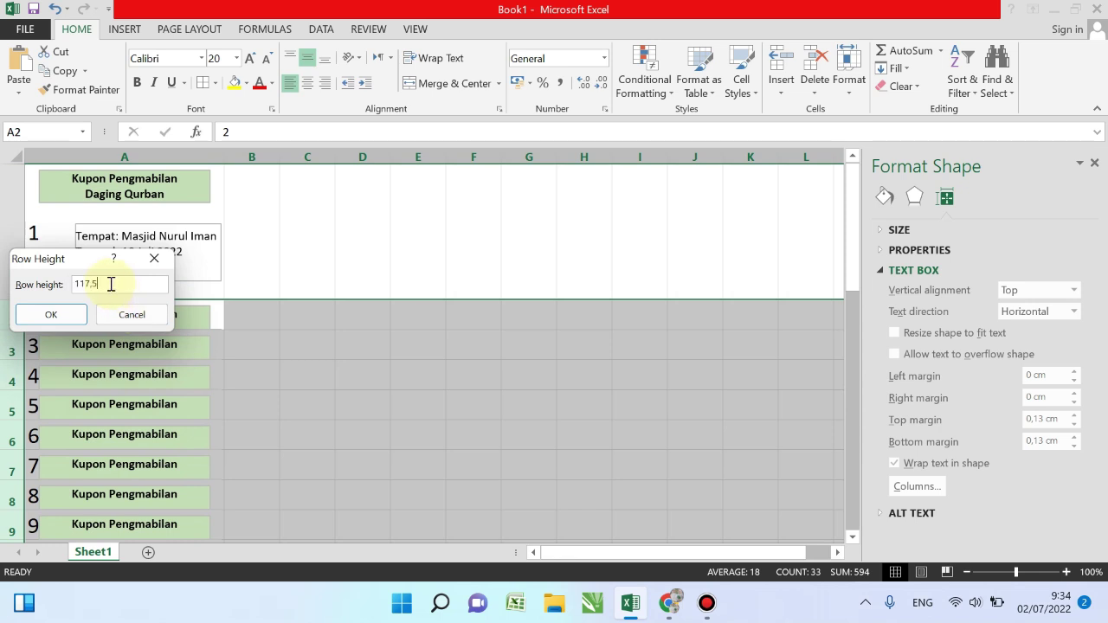
click(54, 315)
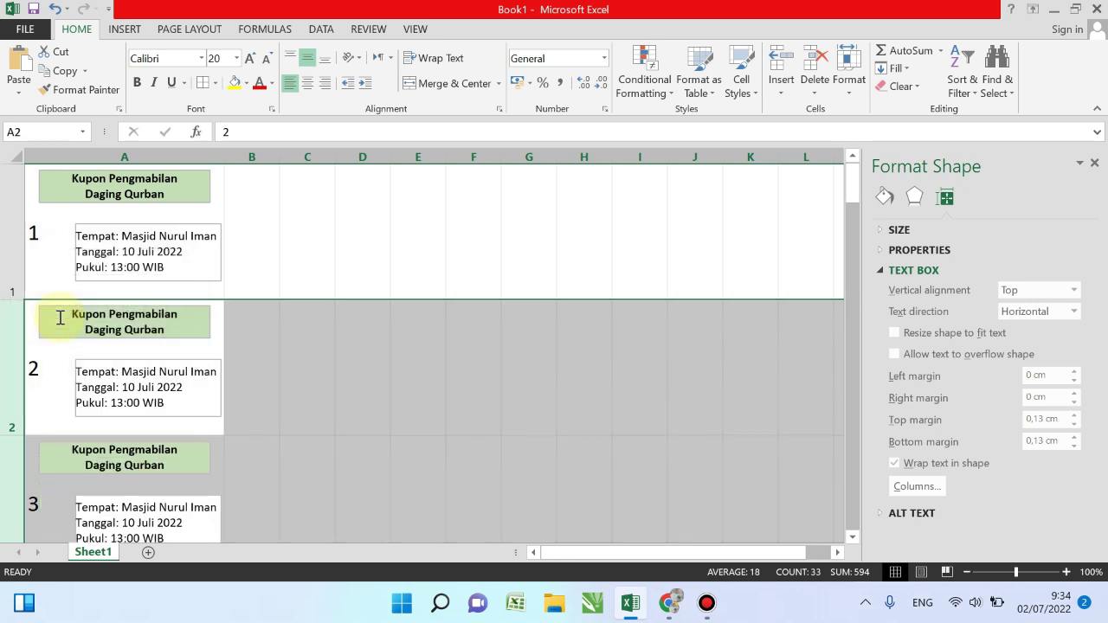
mouse_move(852, 194)
mouse_down()
mouse_move(853, 514)
mouse_move(838, 186)
mouse_up()
click(442, 215)
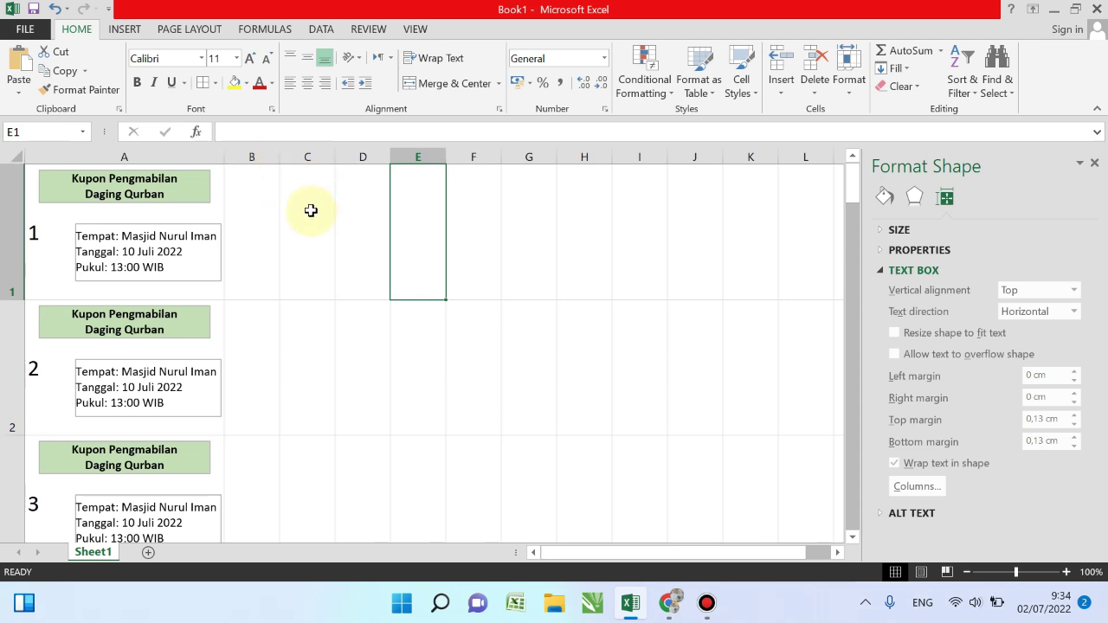
Step: Check column A's current width of 30,82 without changing it
click(148, 147)
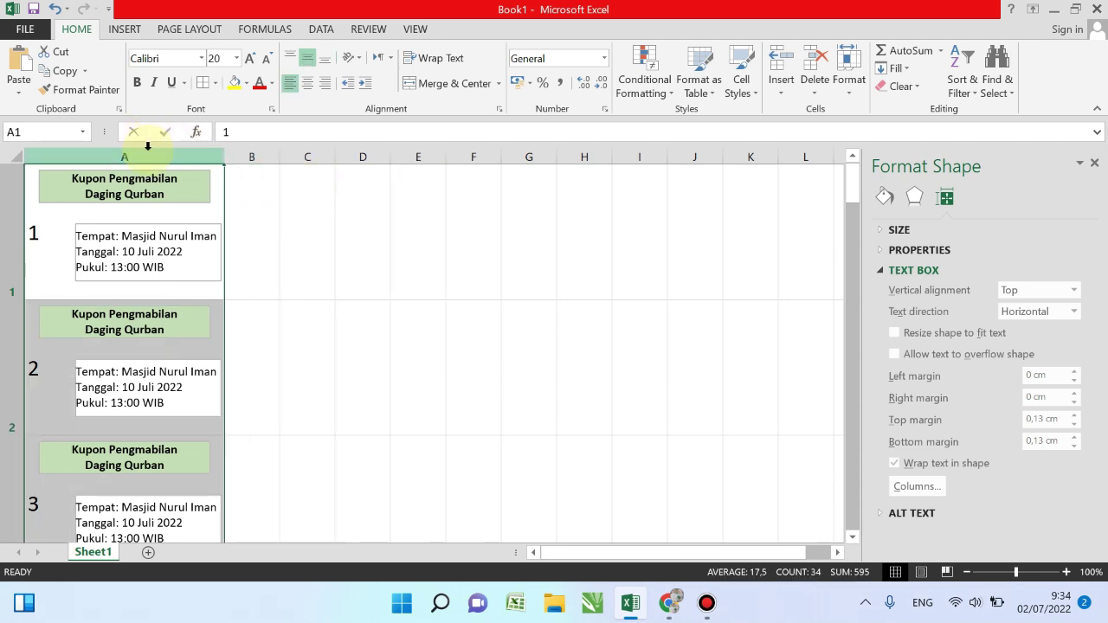
right_click(148, 149)
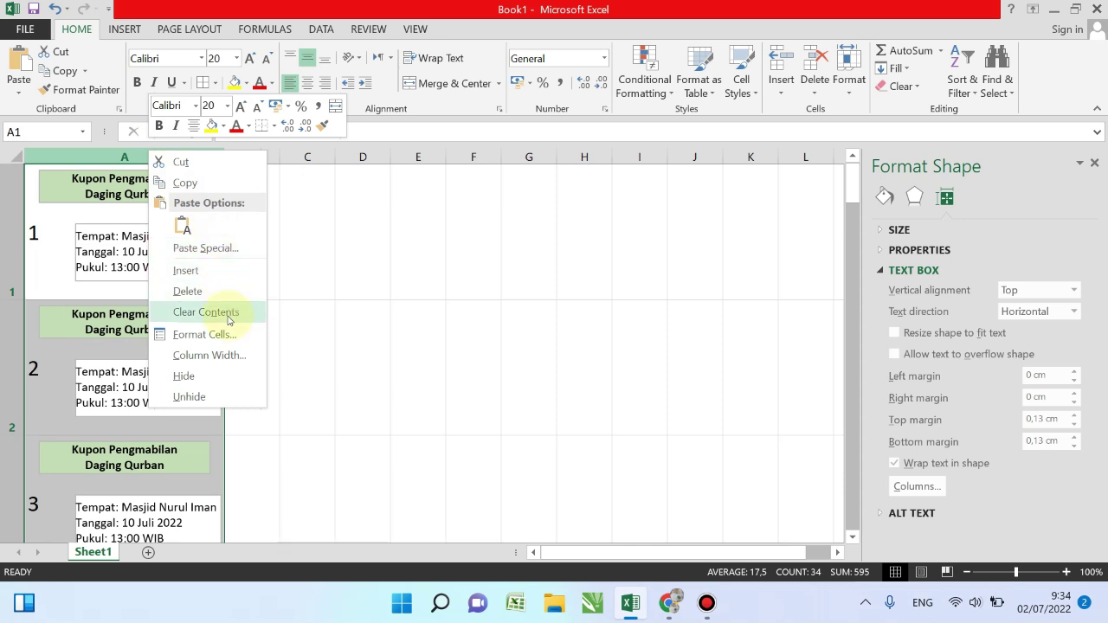
click(242, 362)
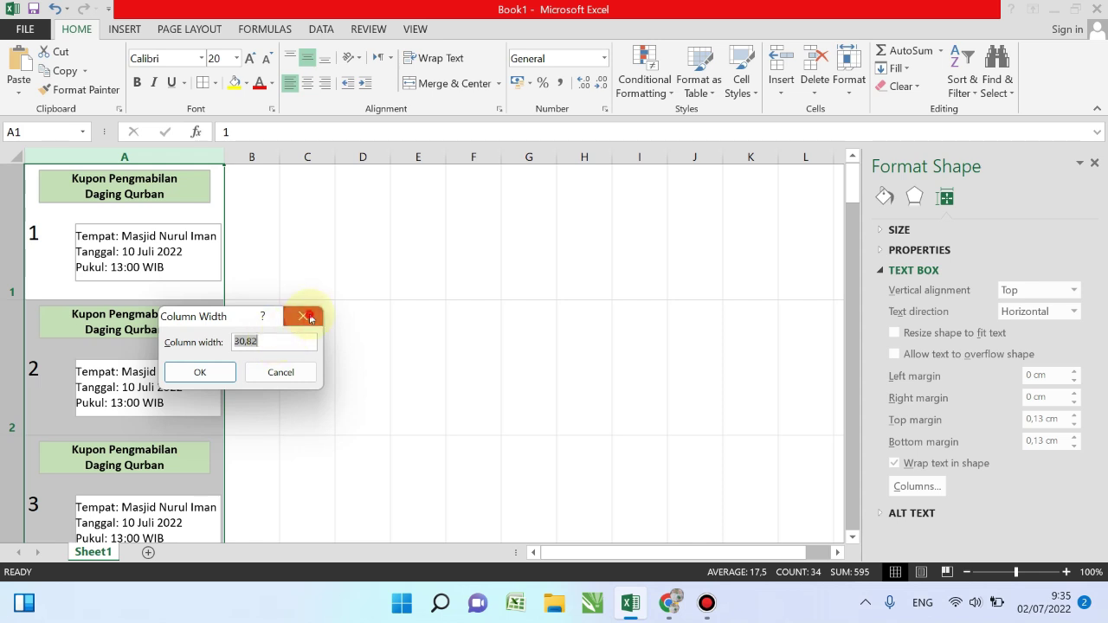
click(303, 316)
Step: Set column C's width to 30,82
click(303, 153)
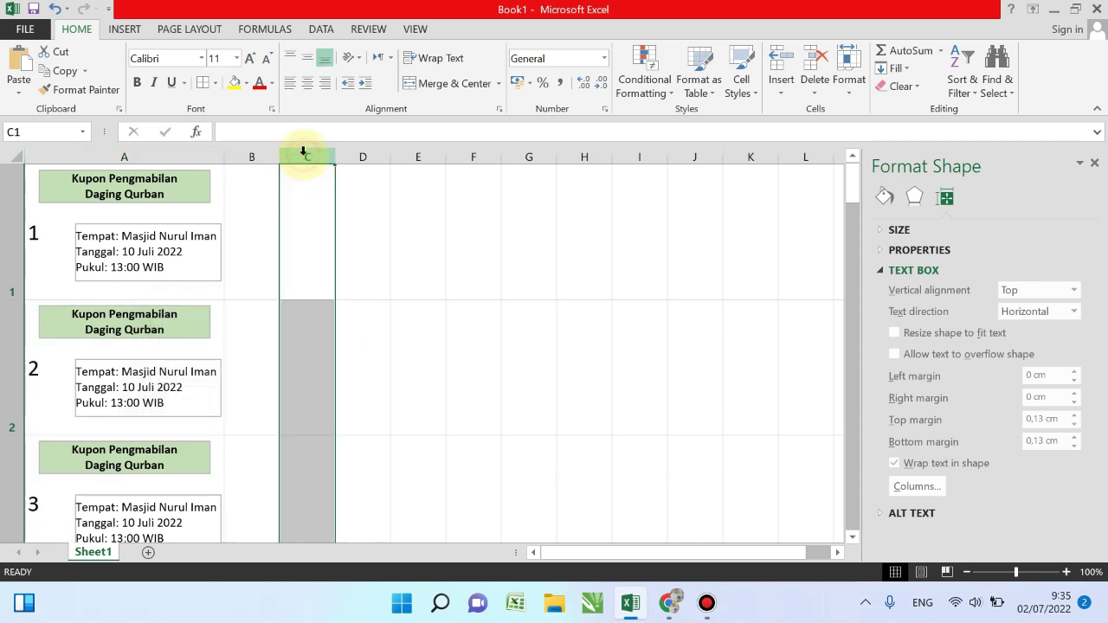
right_click(304, 154)
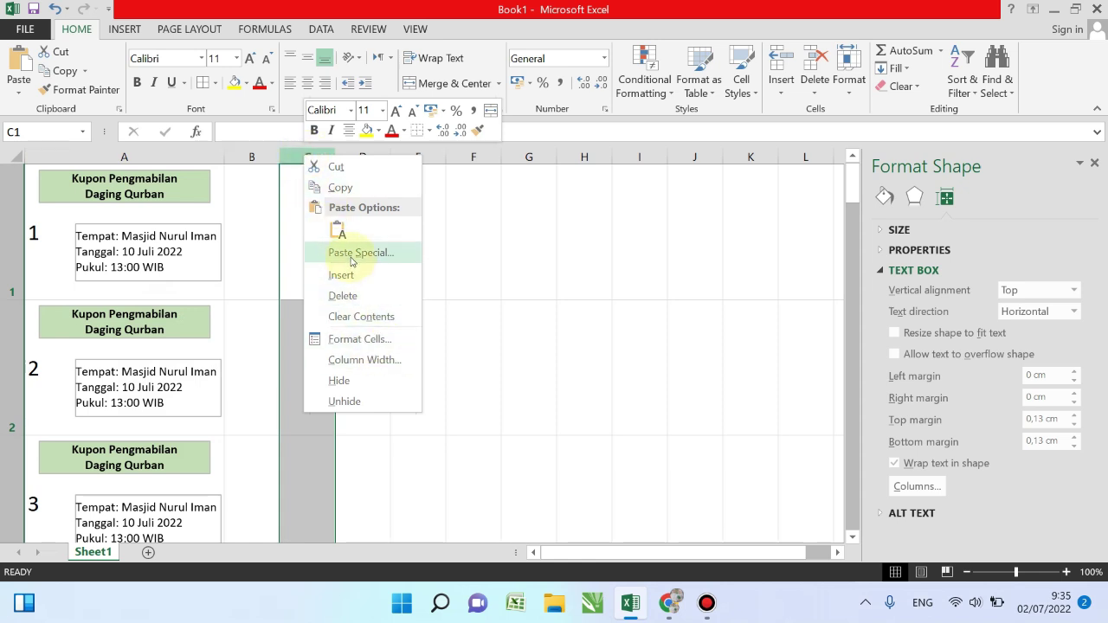
click(383, 367)
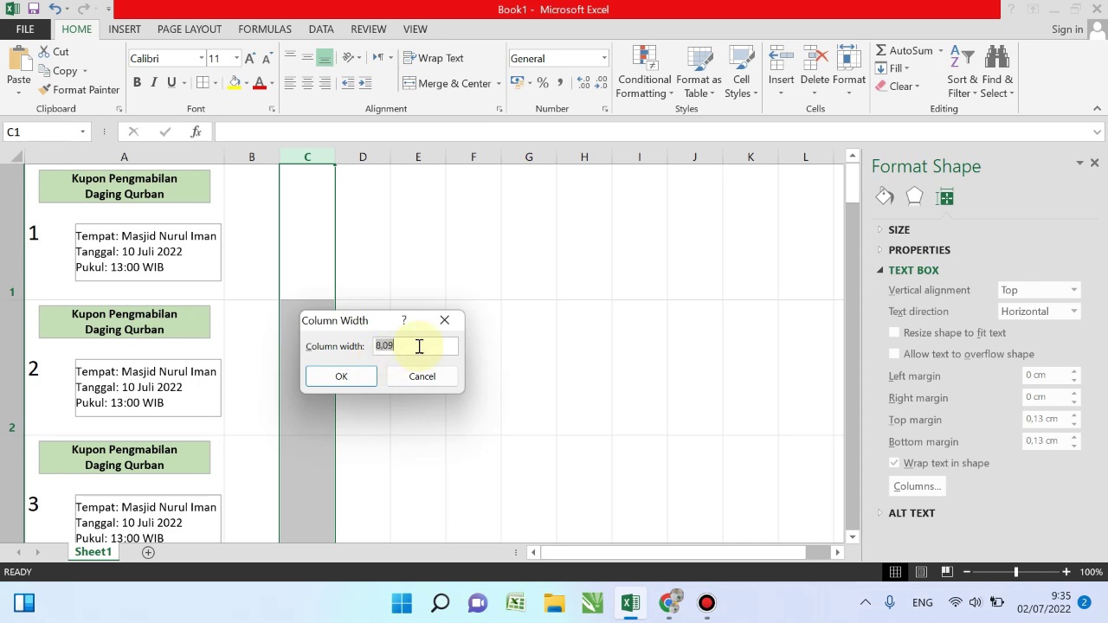
click(352, 375)
click(638, 257)
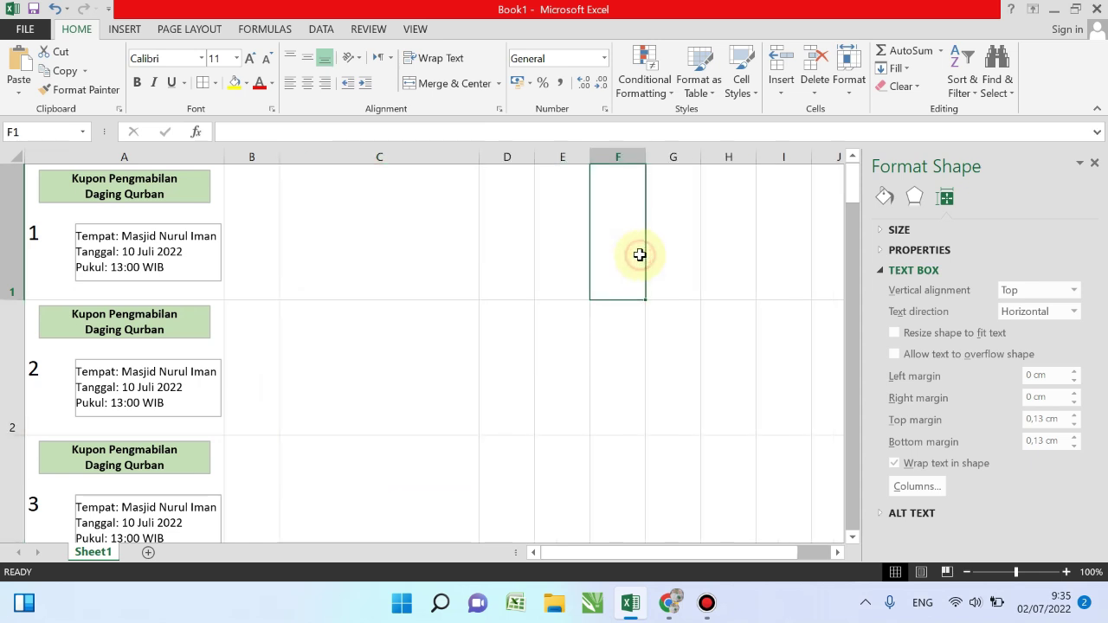
Step: Copy the A1 coupon into C1 and change its number to 35
click(44, 218)
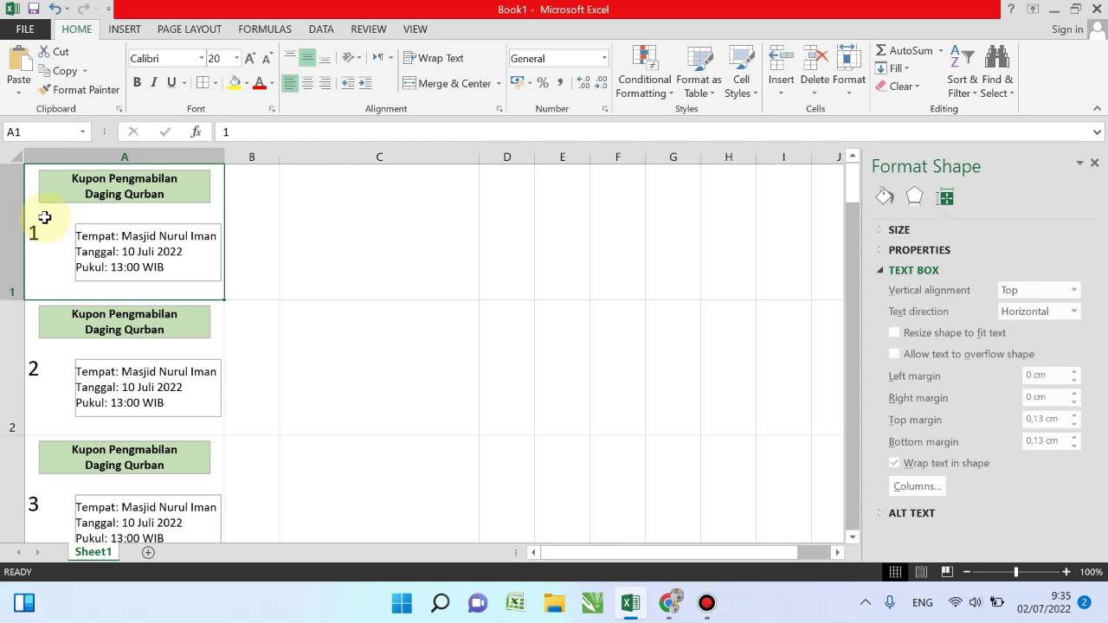
key(ctrl+c)
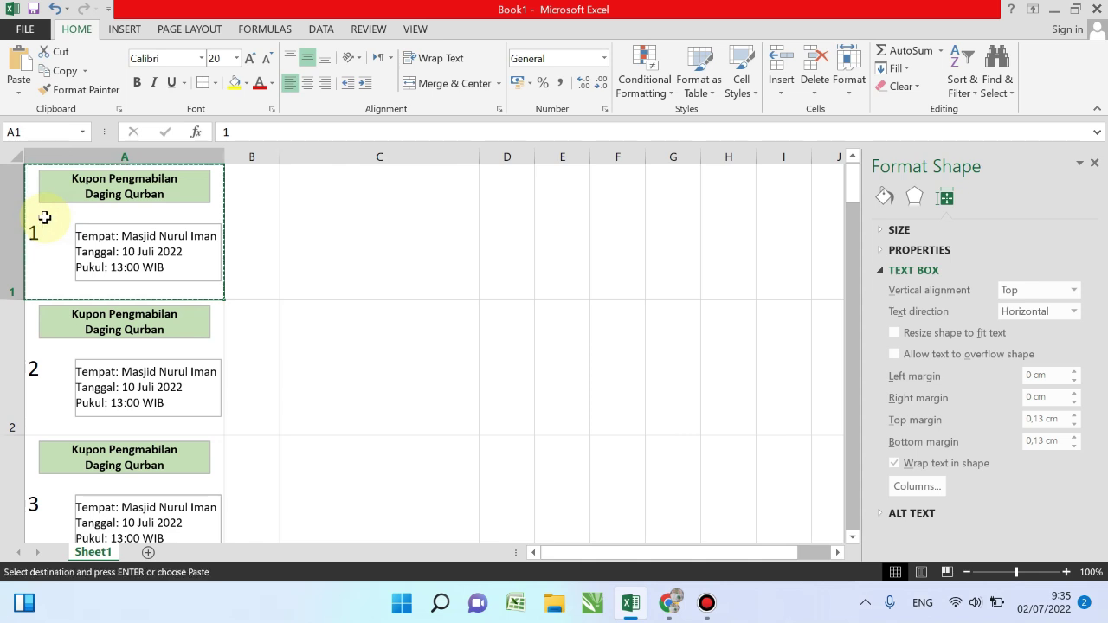
click(334, 210)
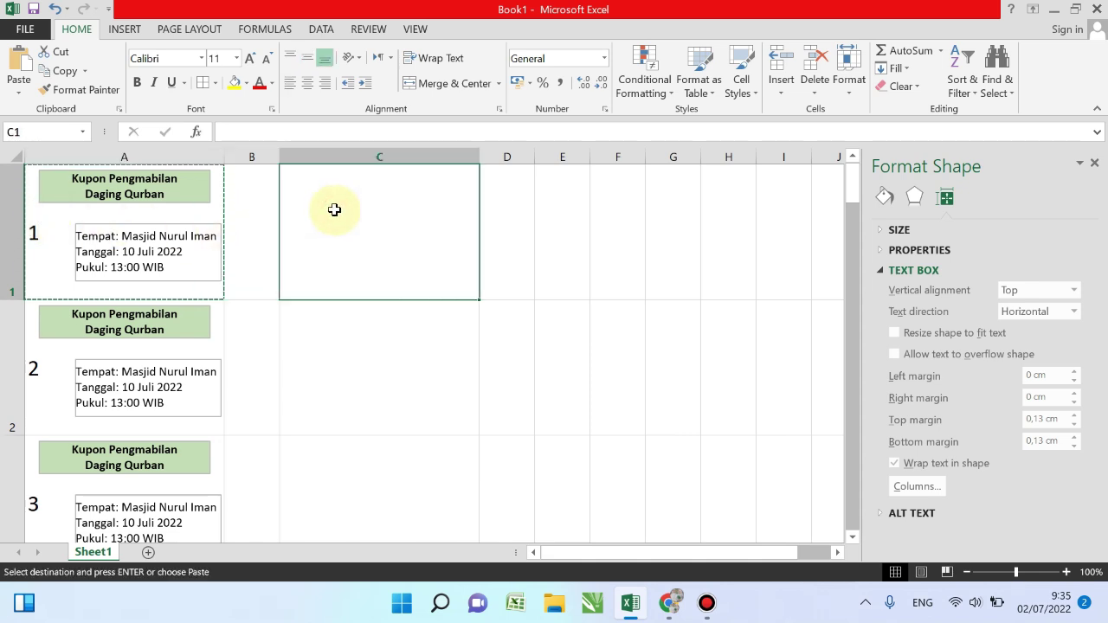
key(ctrl+v)
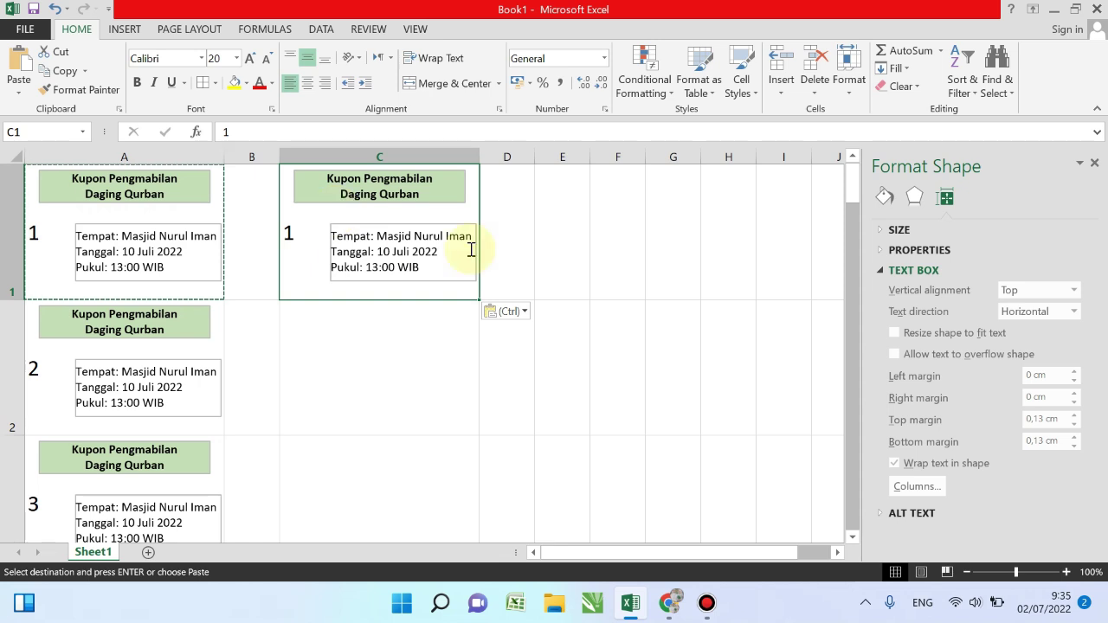
double_click(293, 240)
text(35)
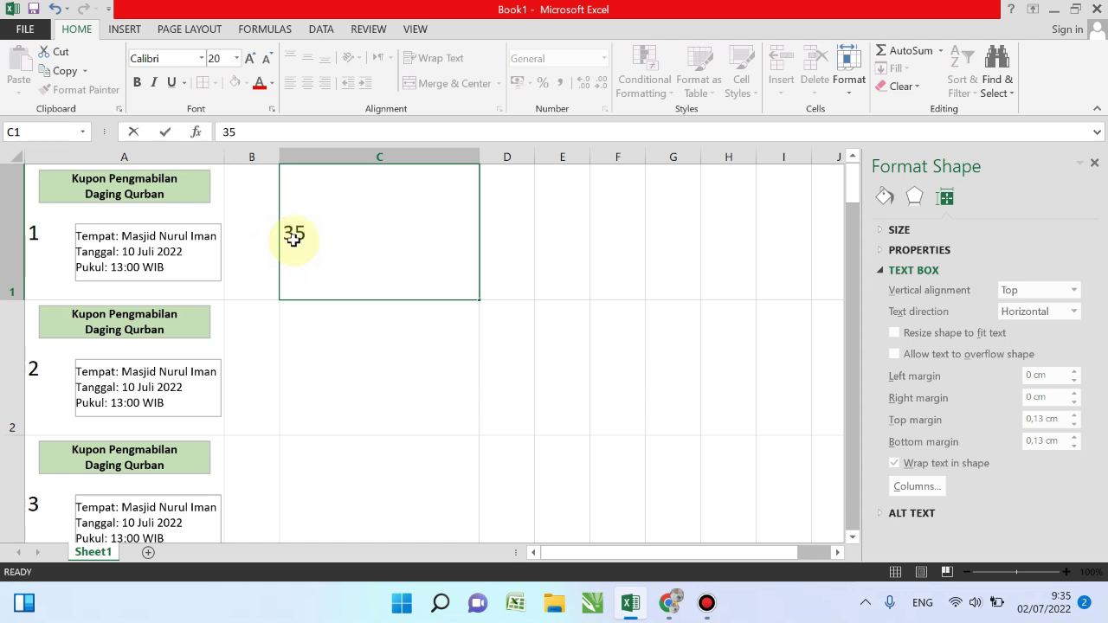
key(Return)
click(296, 269)
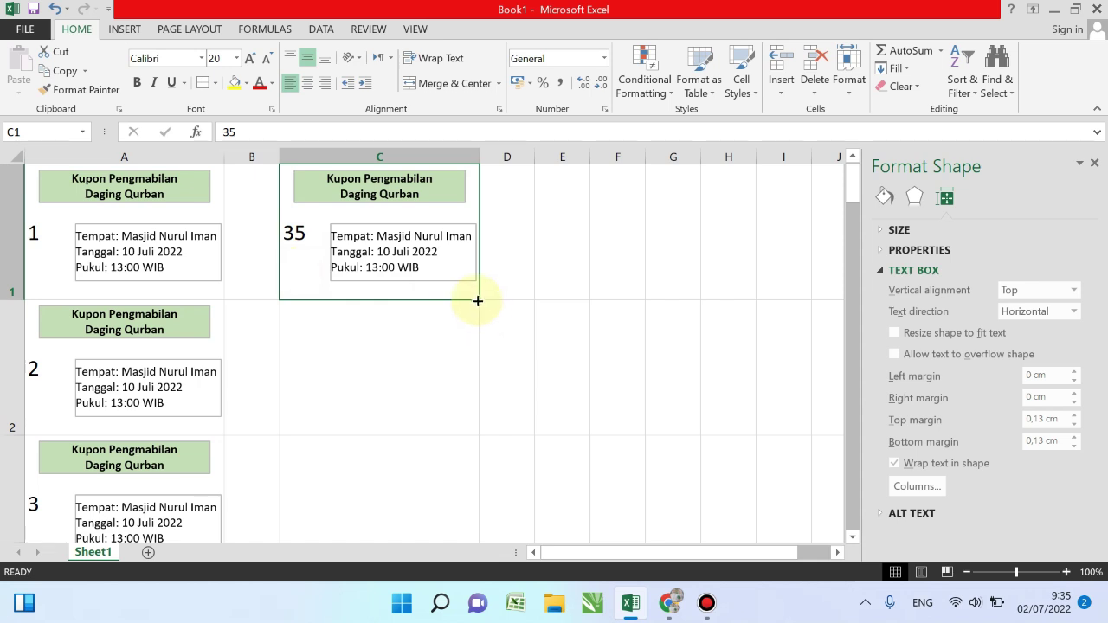
Step: Fill column C down to row 34 as a series counting up from 35 to 68
mouse_move(476, 299)
mouse_down()
mouse_move(485, 527)
mouse_move(481, 407)
mouse_up()
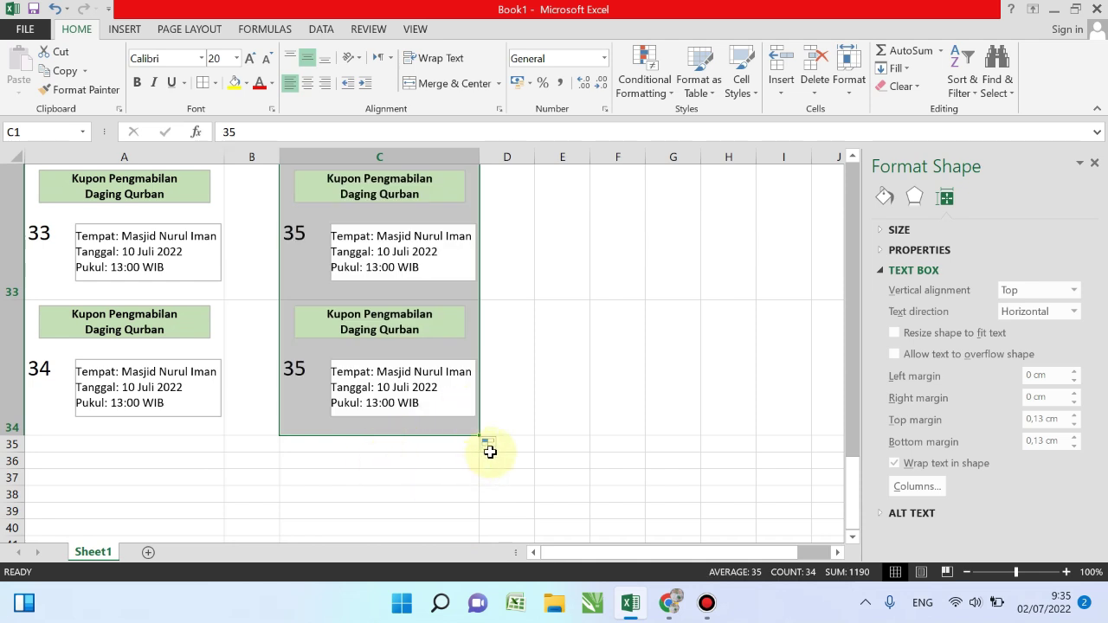
click(495, 447)
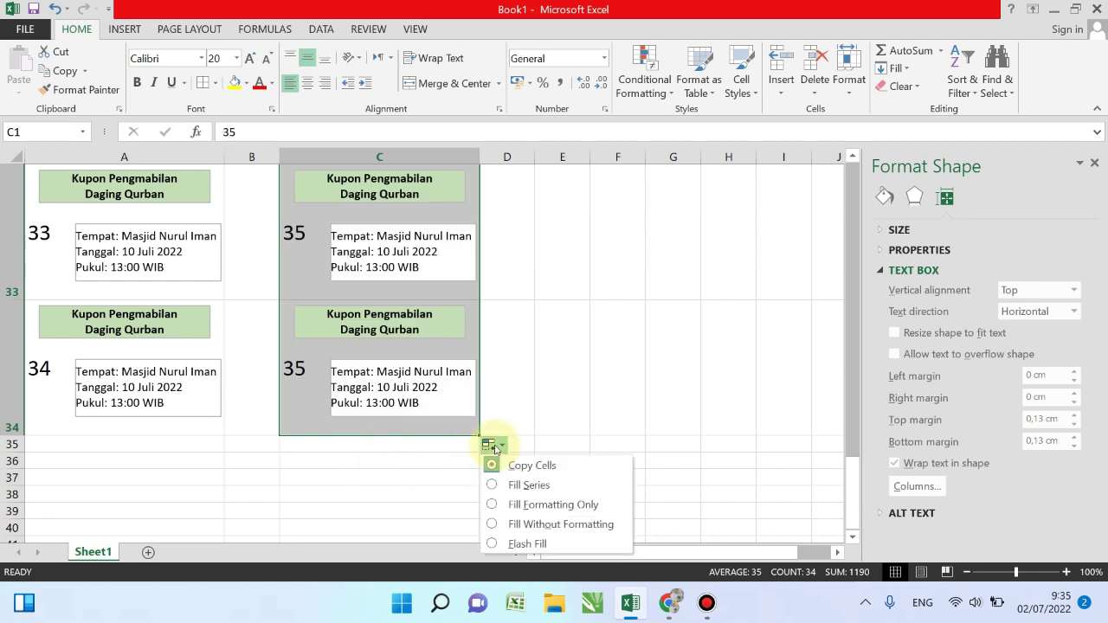
click(522, 485)
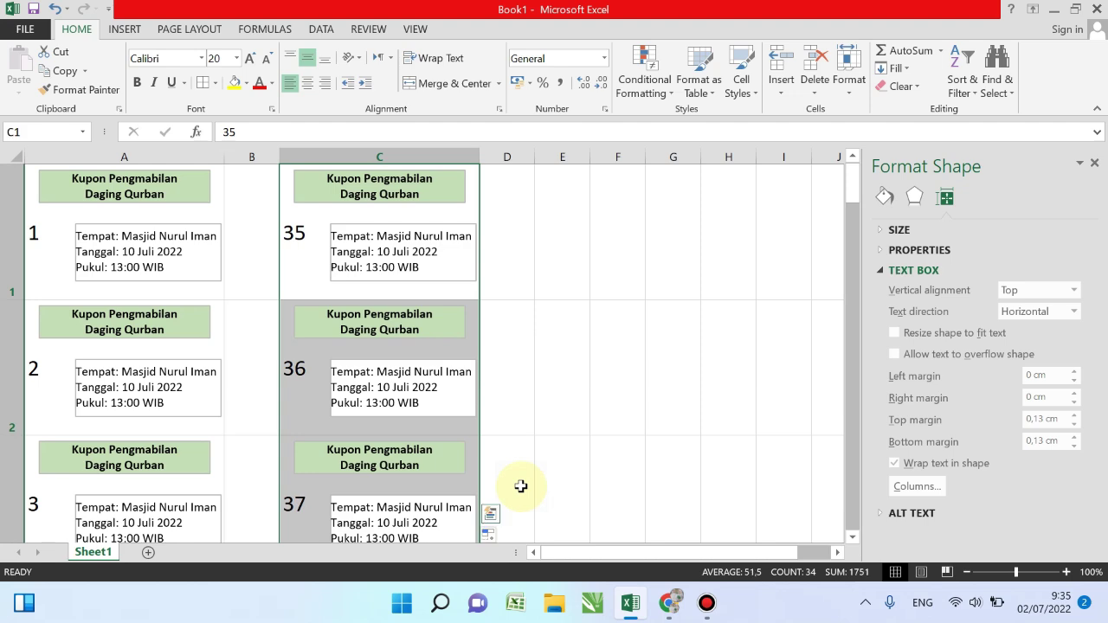
mouse_move(853, 191)
mouse_down()
mouse_move(852, 530)
mouse_move(846, 156)
mouse_up()
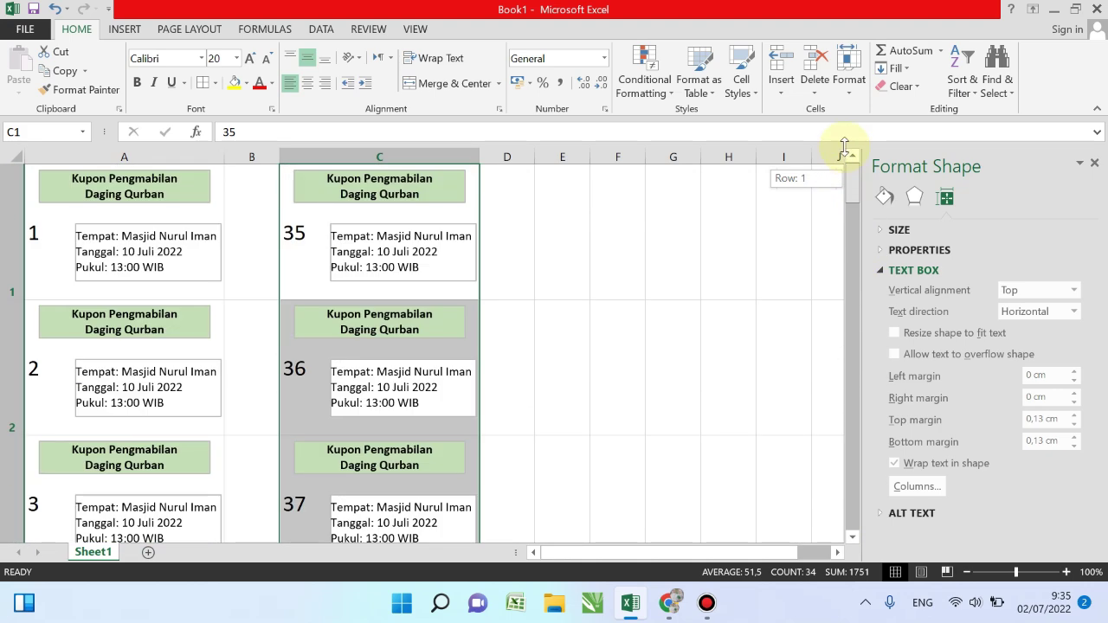
click(545, 201)
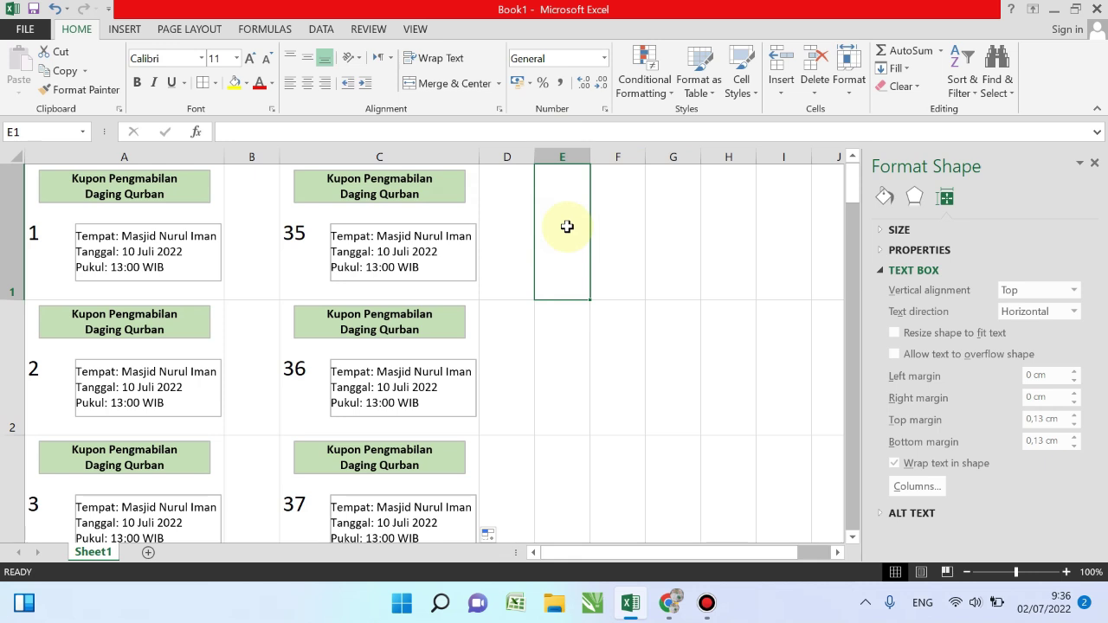
Step: Check column C's width of 30,82, leaving it unchanged
click(374, 158)
right_click(374, 158)
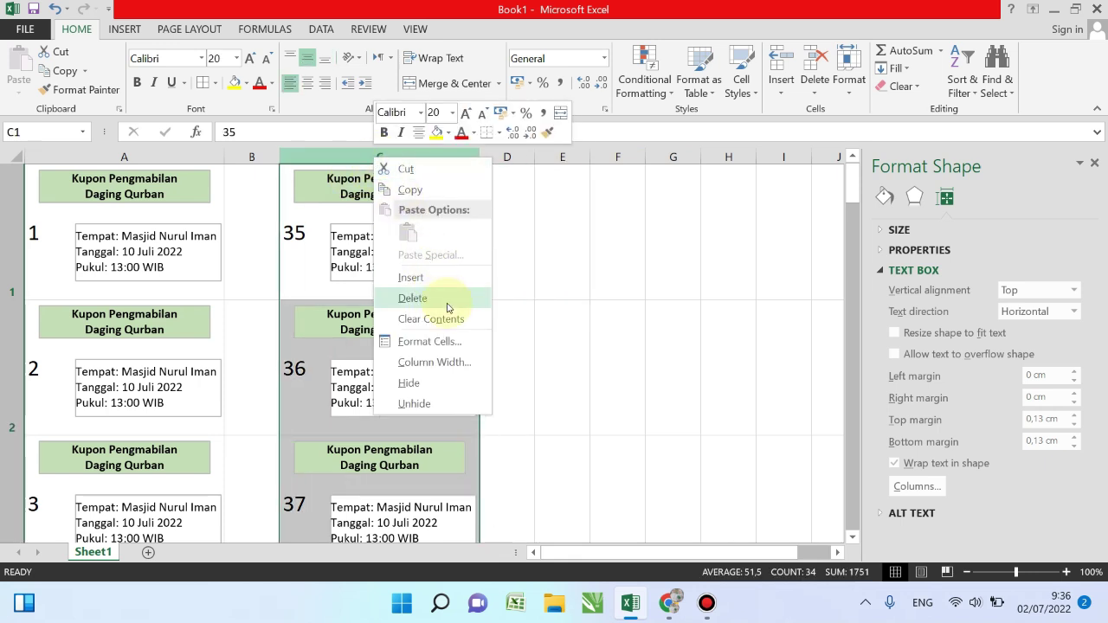
click(442, 357)
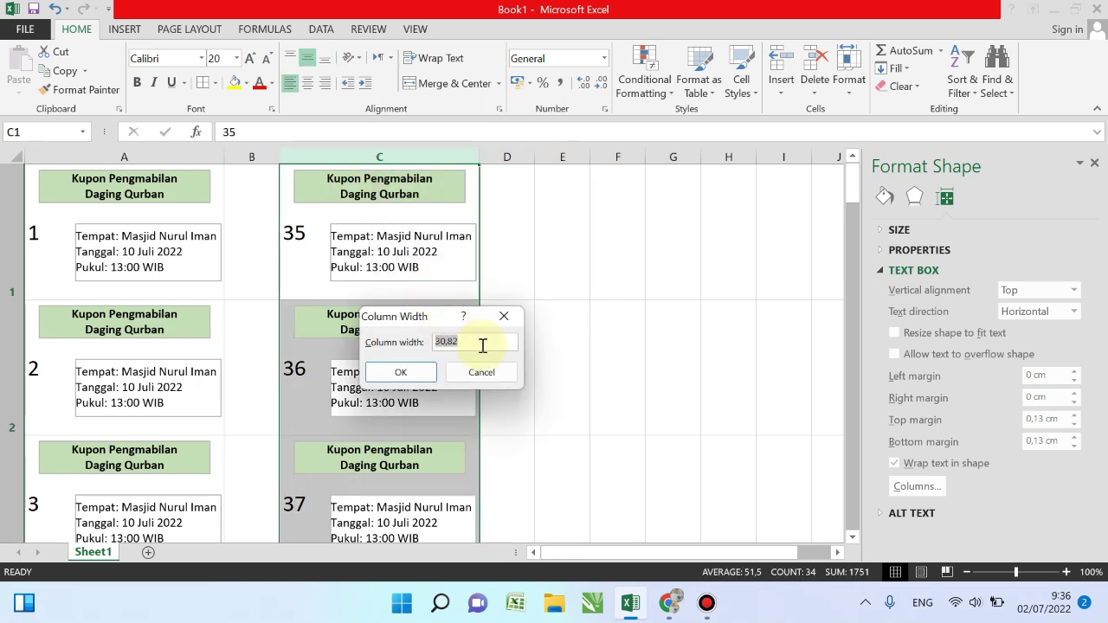
double_click(484, 347)
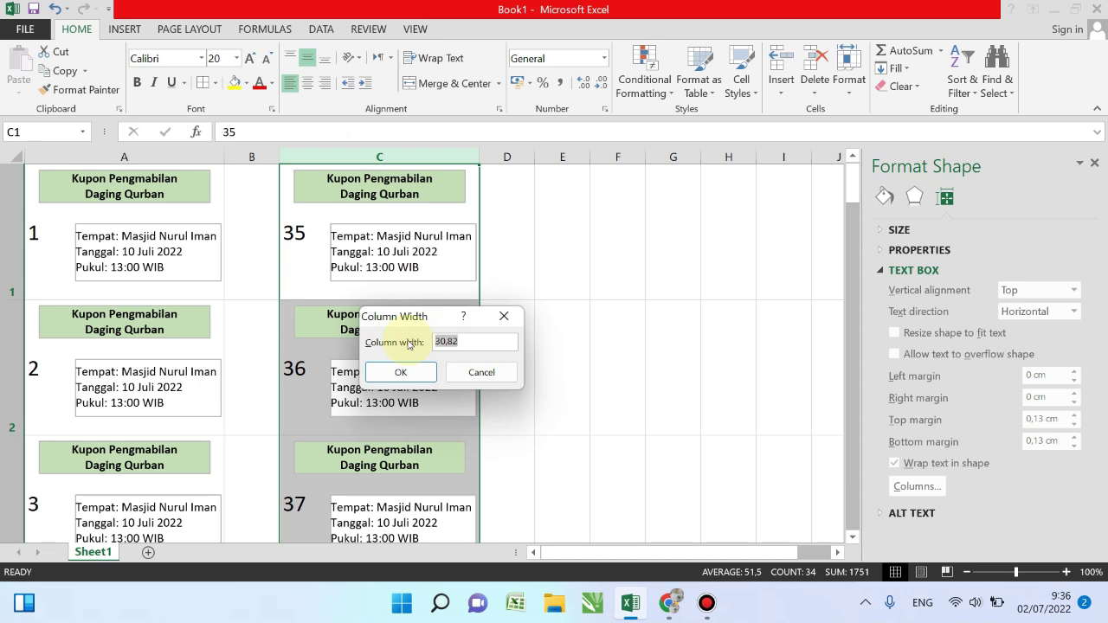
click(507, 217)
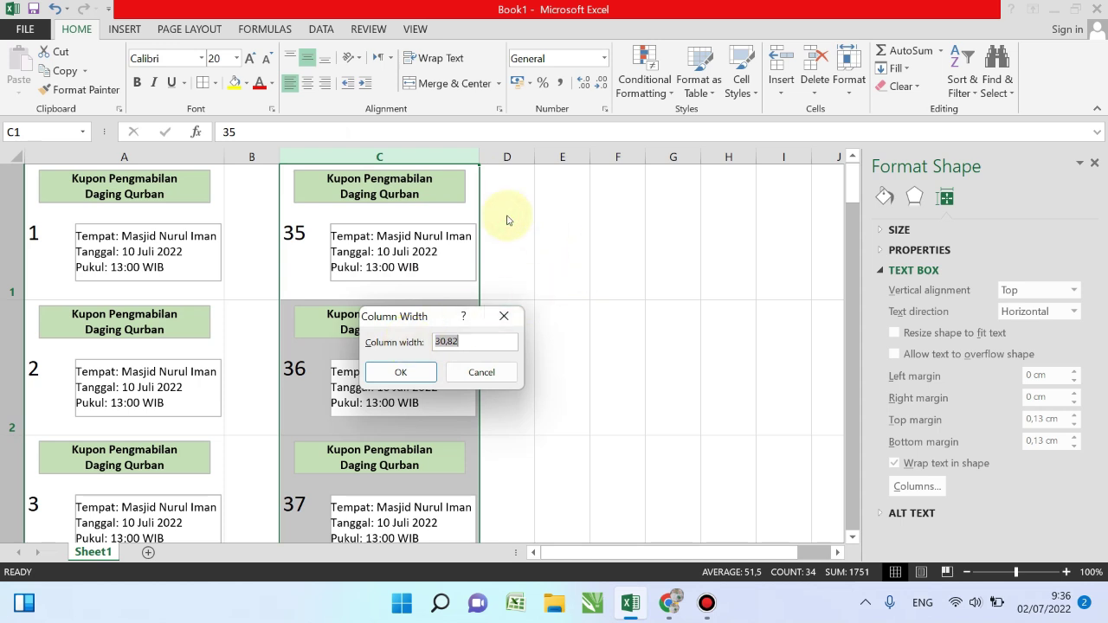
click(479, 372)
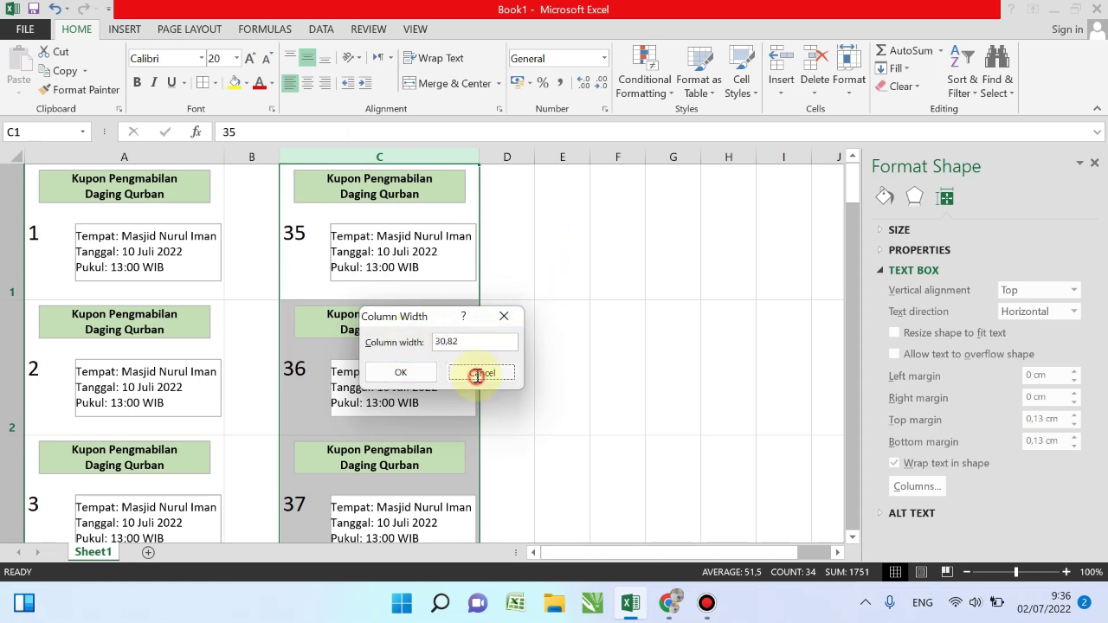
Step: Set column E's width to 30,82
click(561, 156)
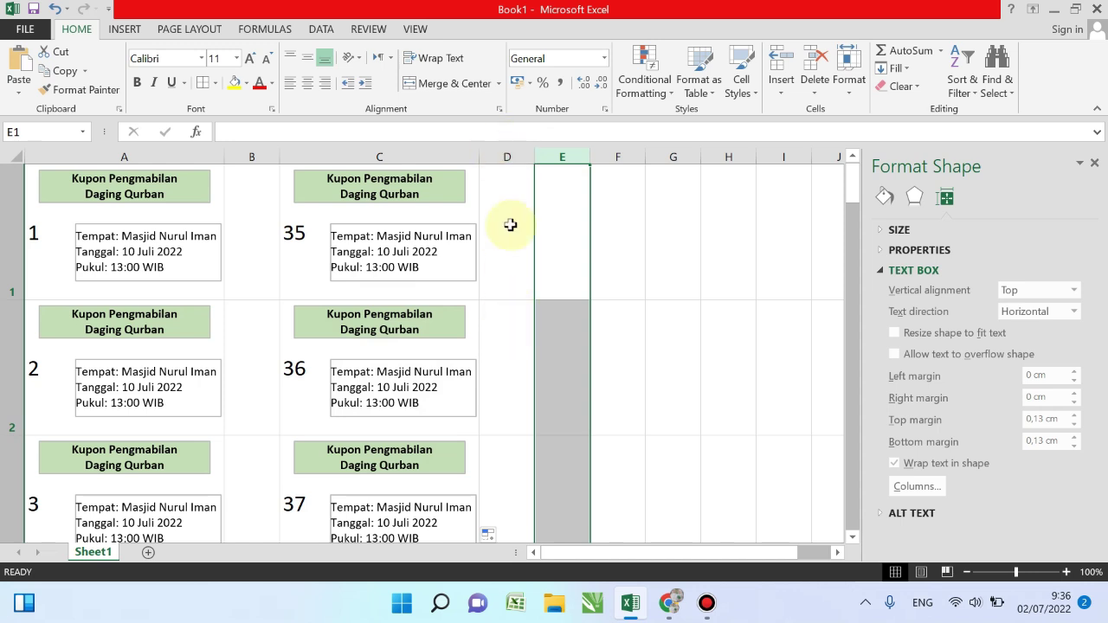
right_click(551, 227)
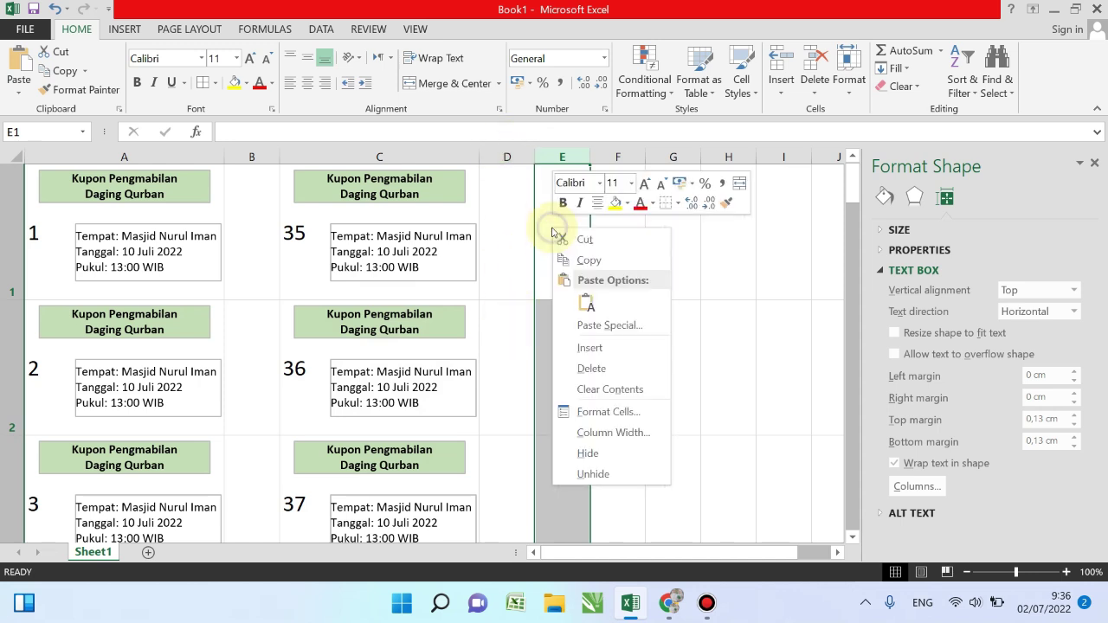
click(635, 437)
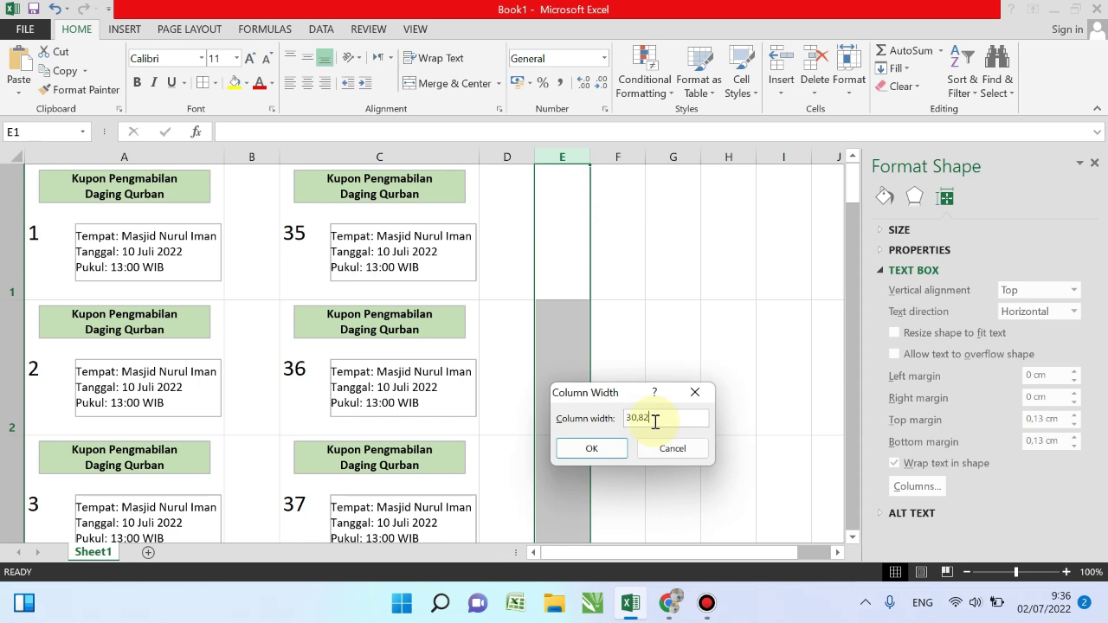
click(605, 447)
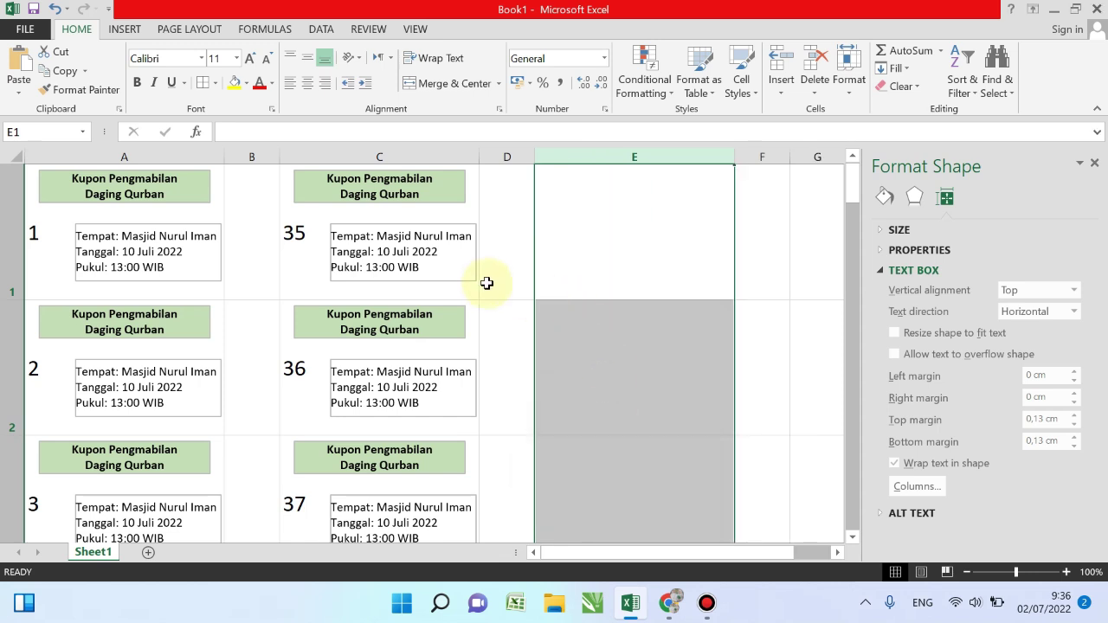
Step: Copy the coupon from C1 into E1
click(304, 252)
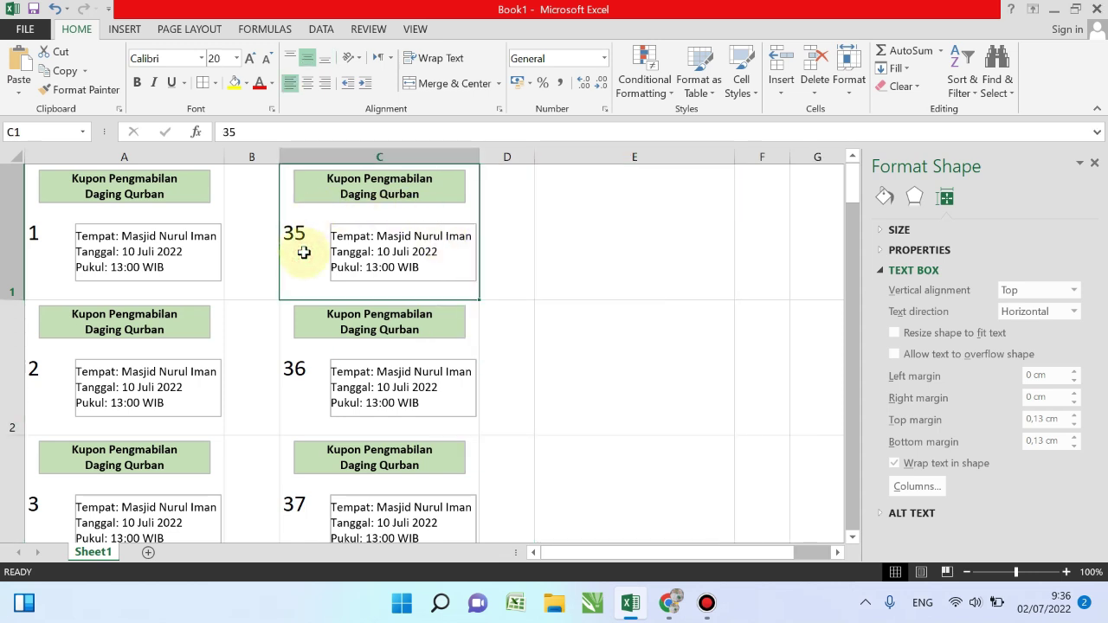
key(ctrl+c)
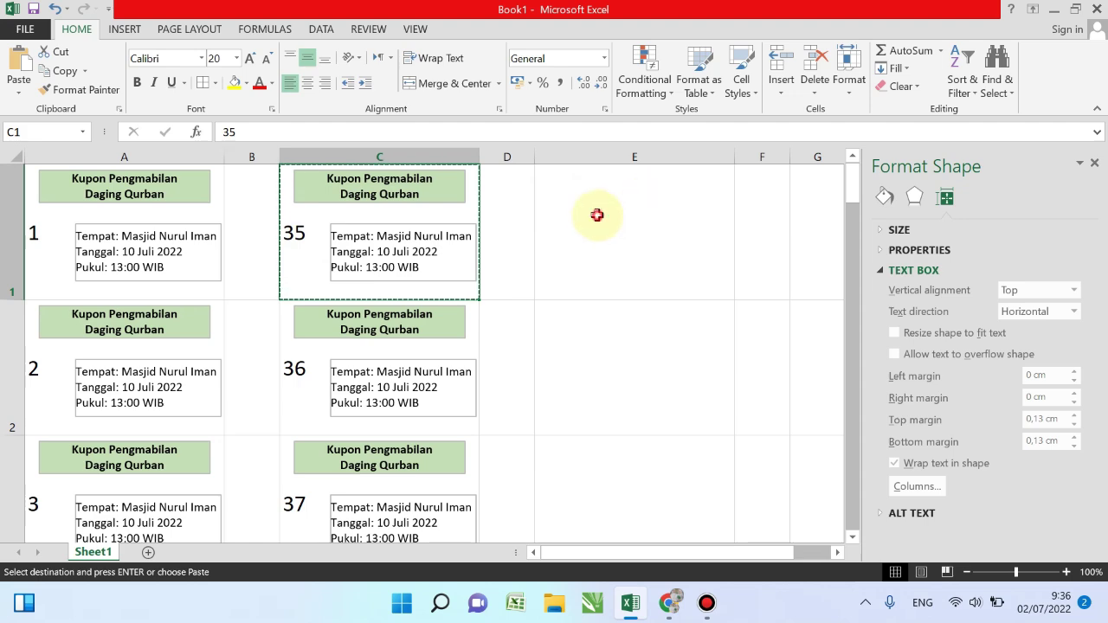
click(596, 213)
key(ctrl+v)
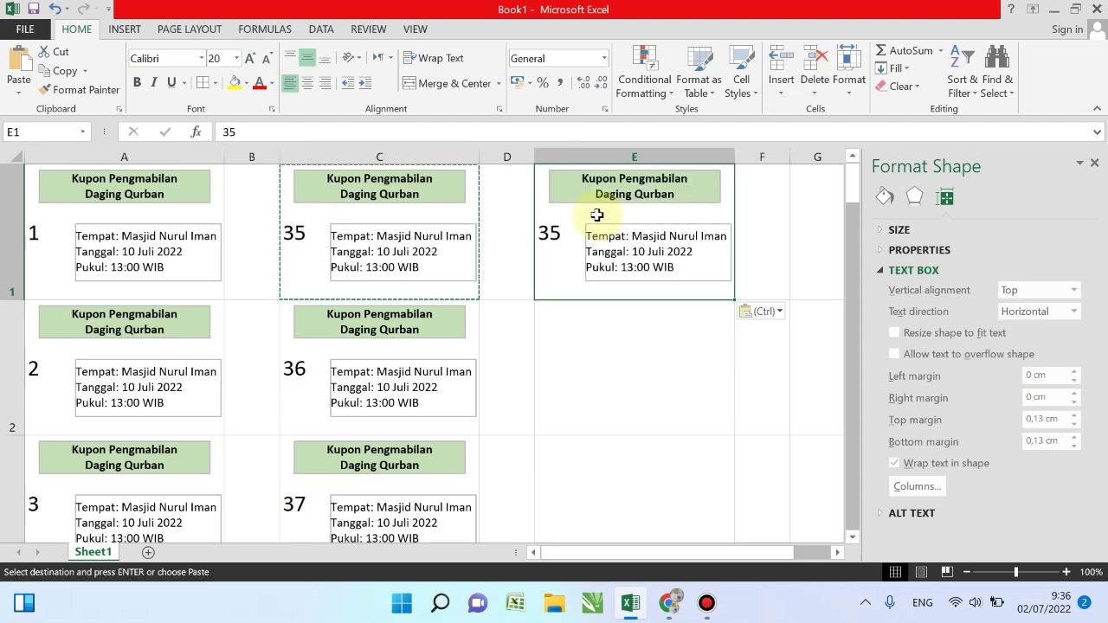
mouse_move(848, 188)
mouse_down()
mouse_move(852, 507)
mouse_move(846, 171)
mouse_up()
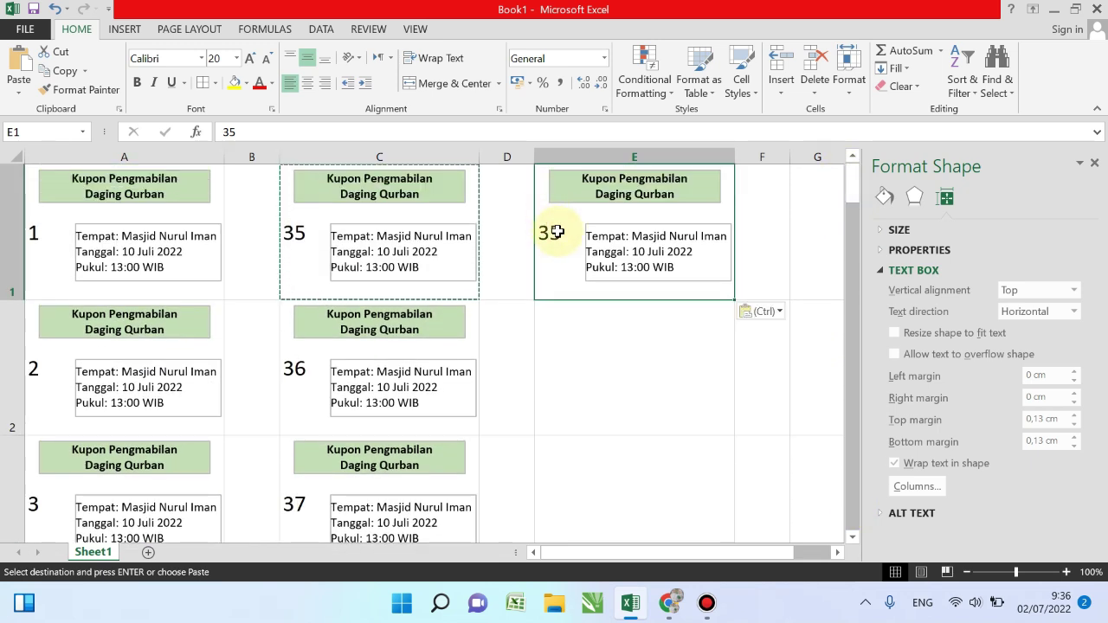
Step: Change the E1 coupon number to 69
text(69)
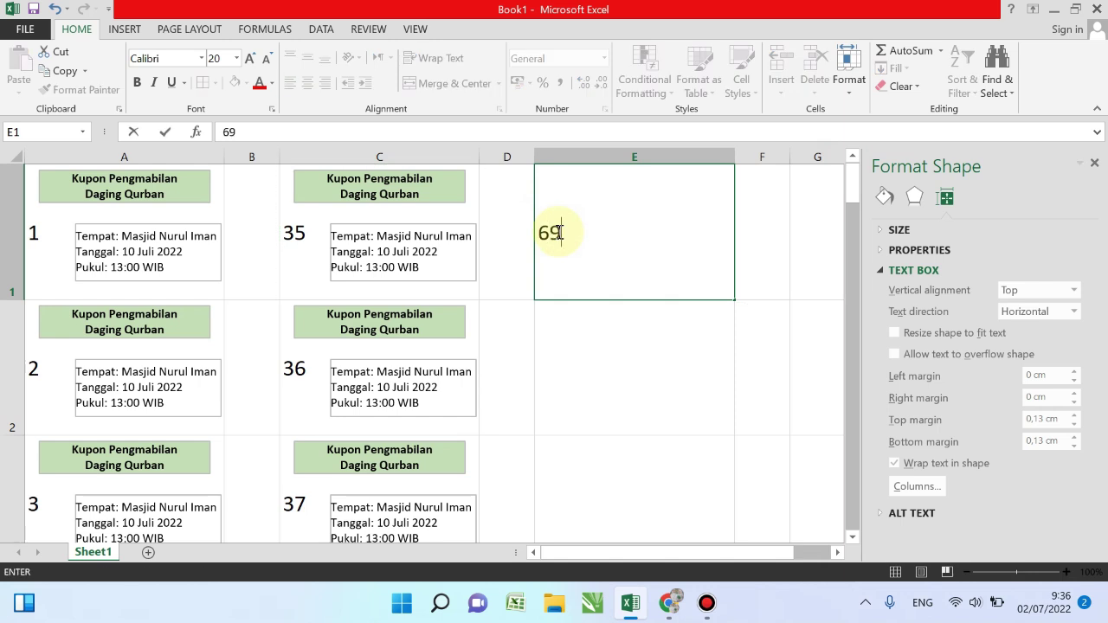
key(Return)
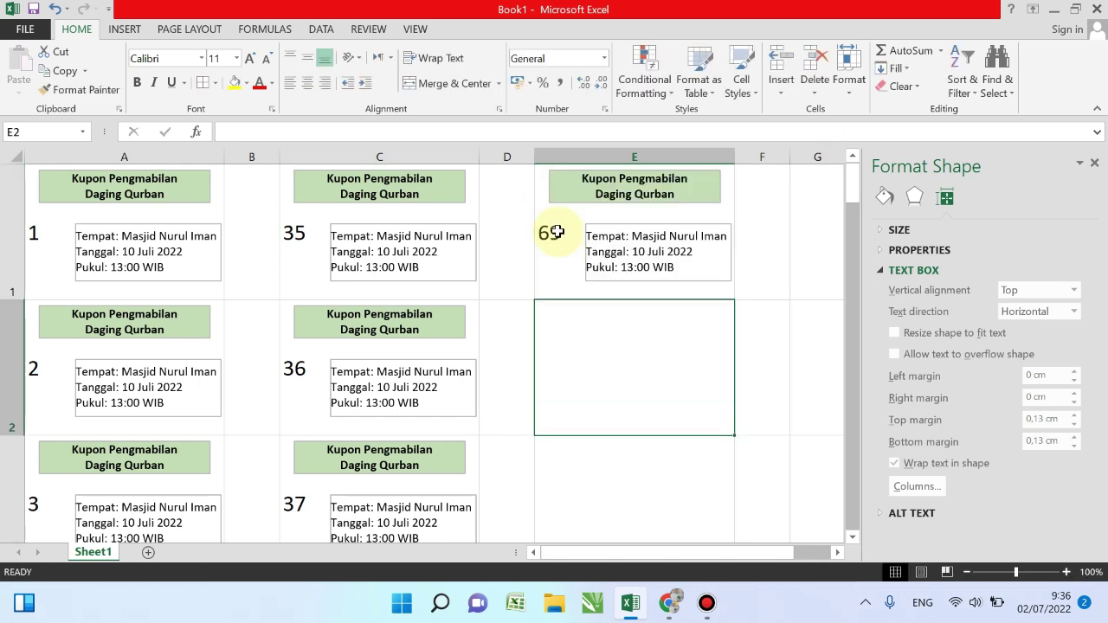
click(561, 245)
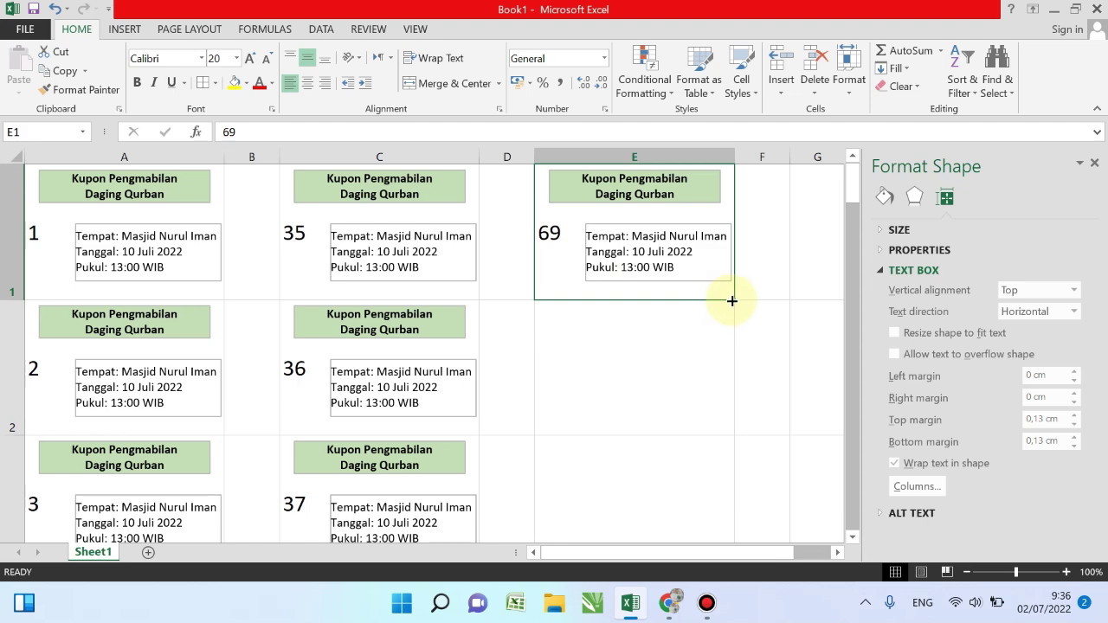
Step: Fill column E down to row 34 as a series numbered 69–102
mouse_move(731, 300)
mouse_down()
mouse_move(740, 482)
mouse_move(724, 482)
mouse_up()
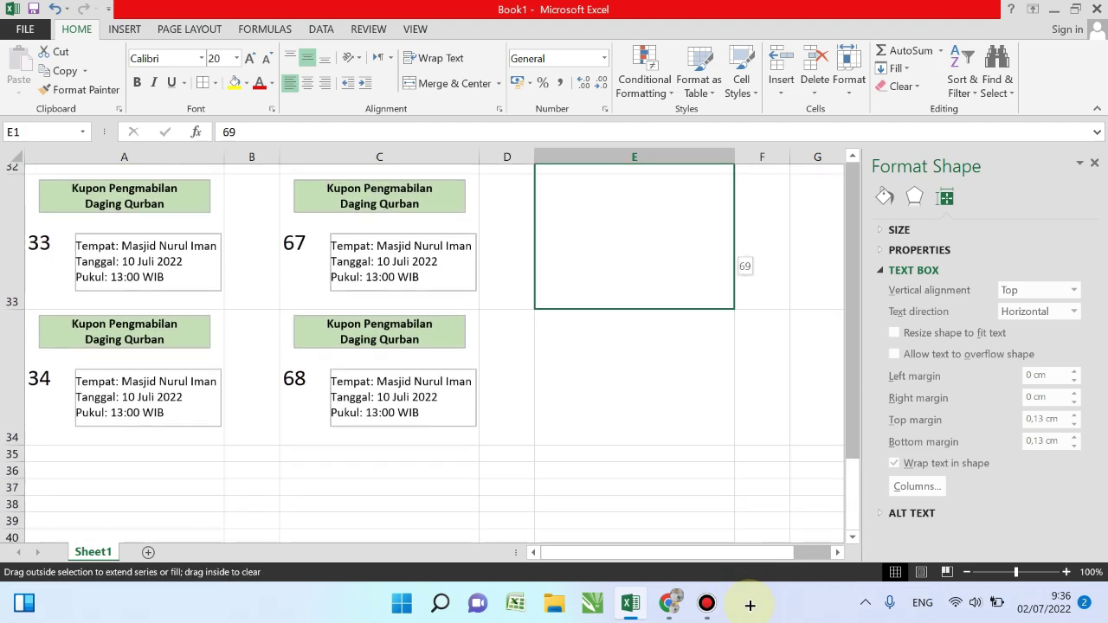
drag(723, 483, 718, 437)
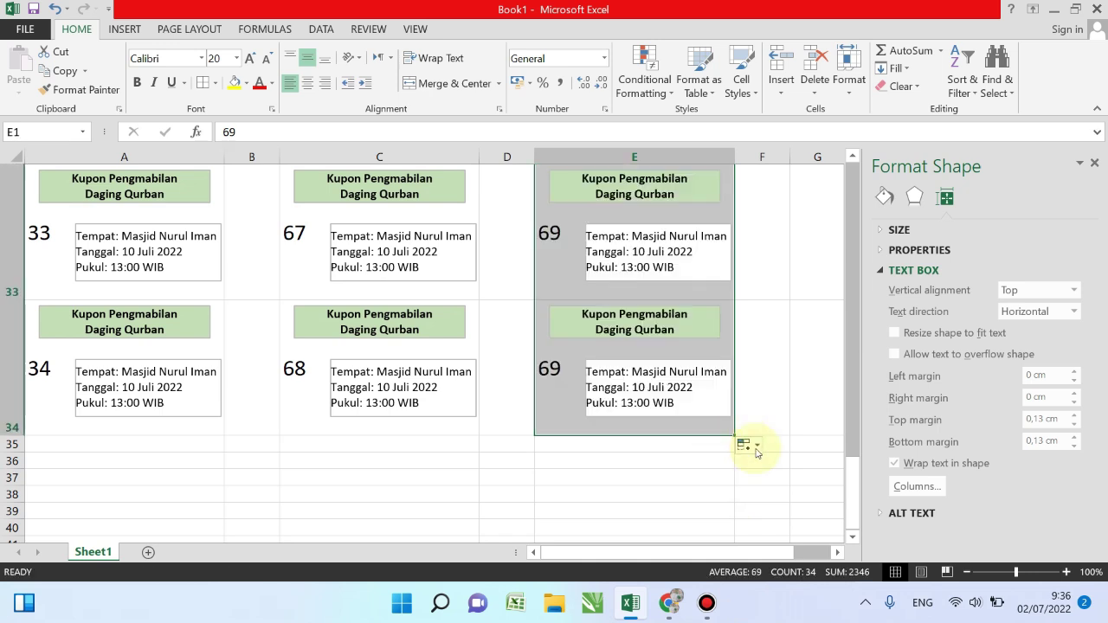
click(756, 448)
click(773, 485)
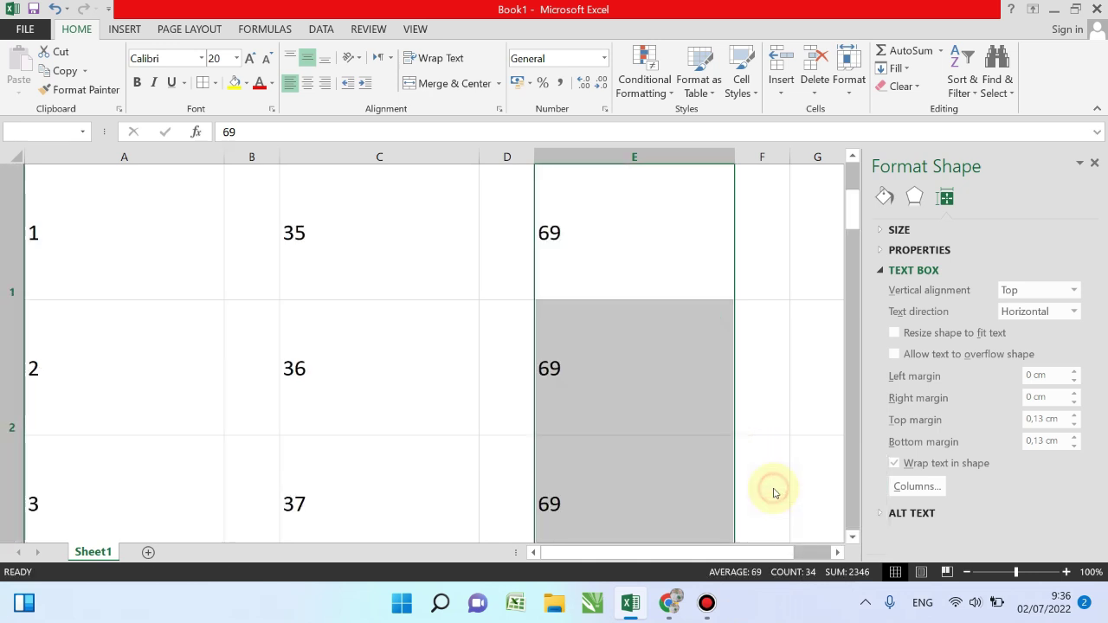
mouse_move(853, 186)
mouse_down()
mouse_move(848, 471)
mouse_move(862, 537)
mouse_up()
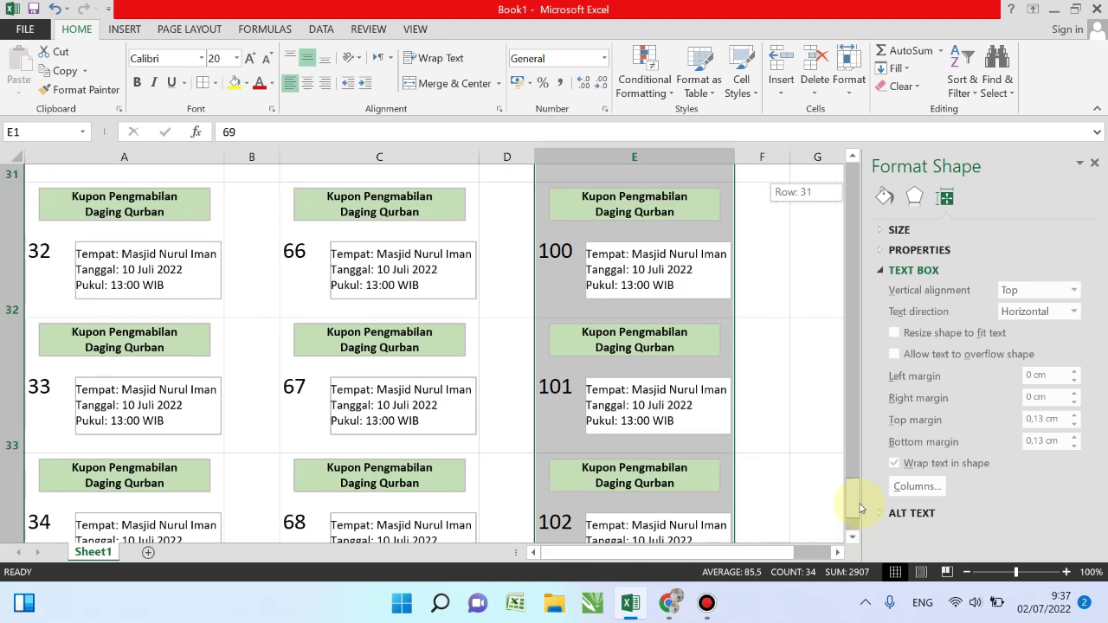
drag(862, 525, 852, 519)
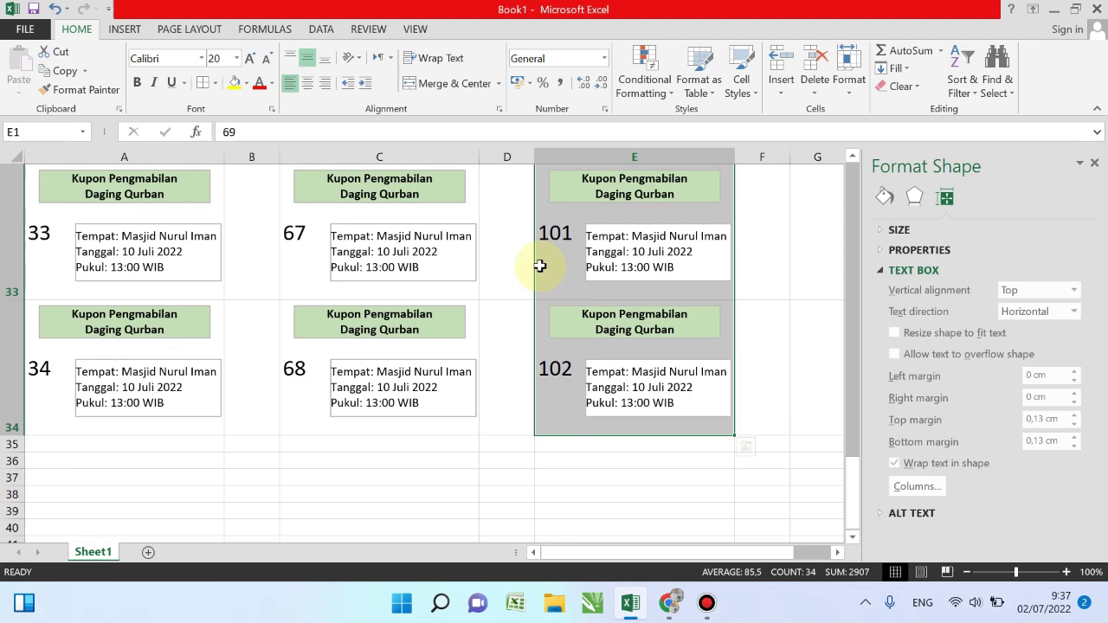
click(782, 378)
click(610, 459)
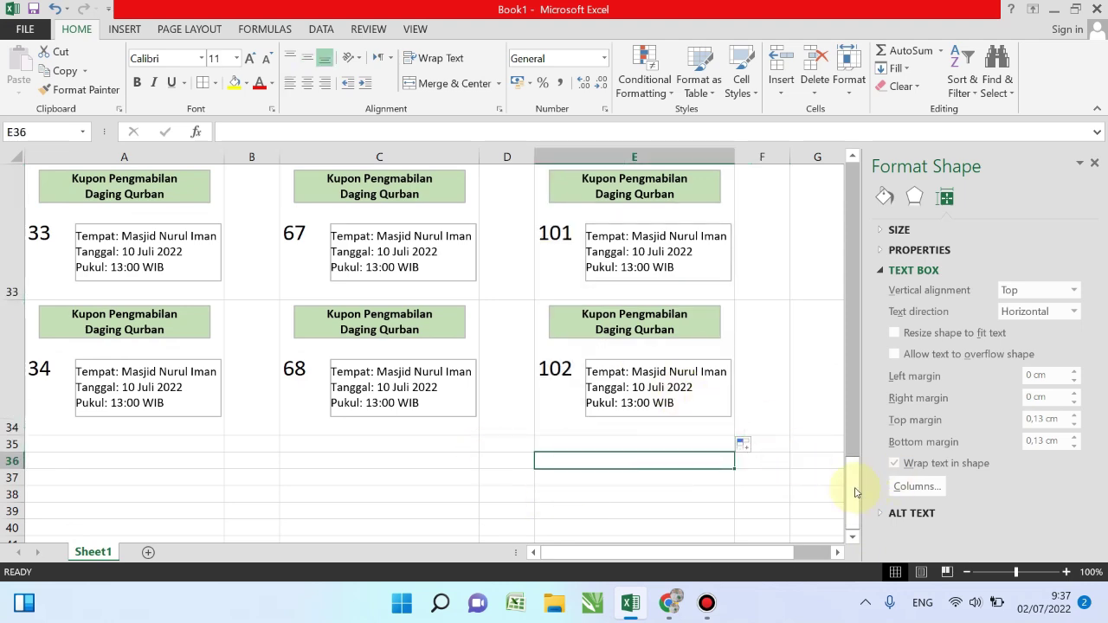
mouse_move(855, 492)
mouse_down()
mouse_move(844, 224)
mouse_move(853, 160)
mouse_up()
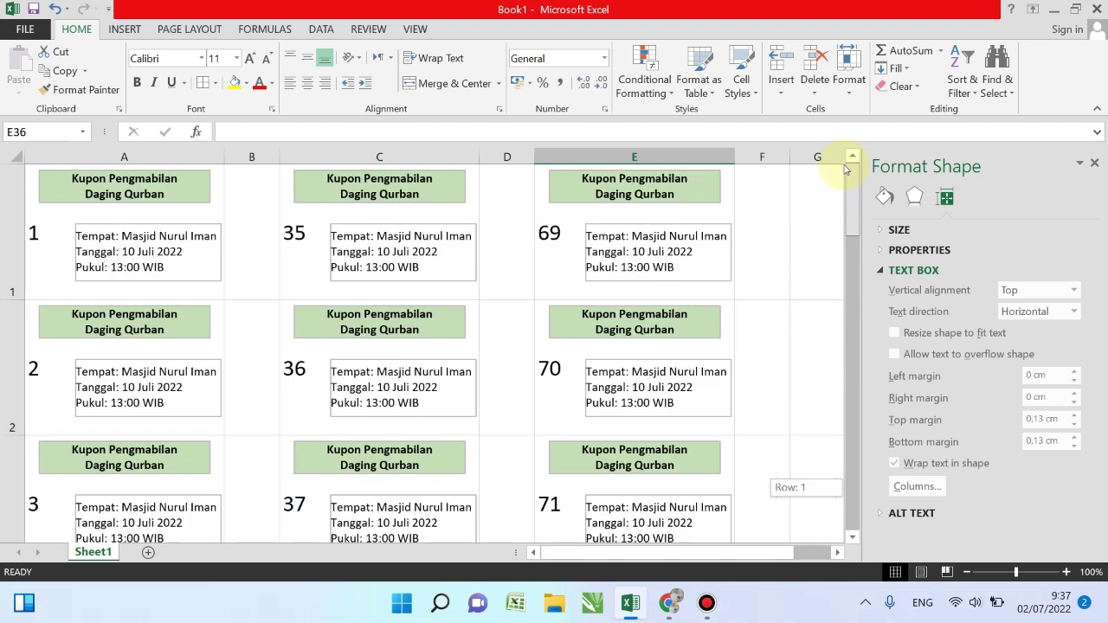
Step: Select the coupon block A1:E34 and apply All Borders
click(39, 219)
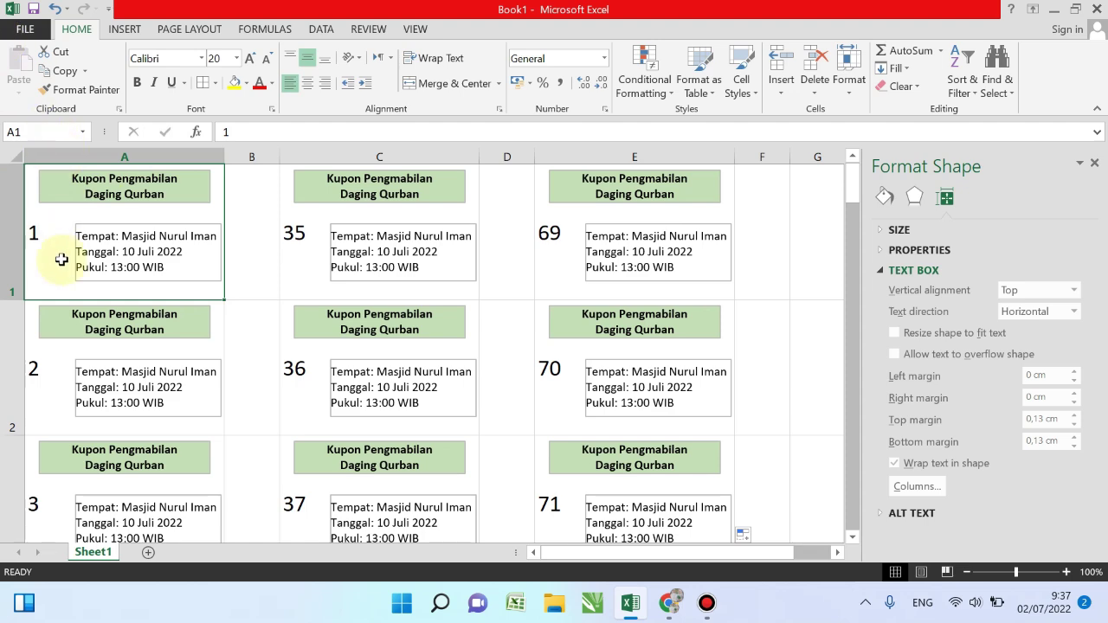
mouse_move(55, 232)
mouse_down()
mouse_move(355, 285)
mouse_move(686, 544)
mouse_up()
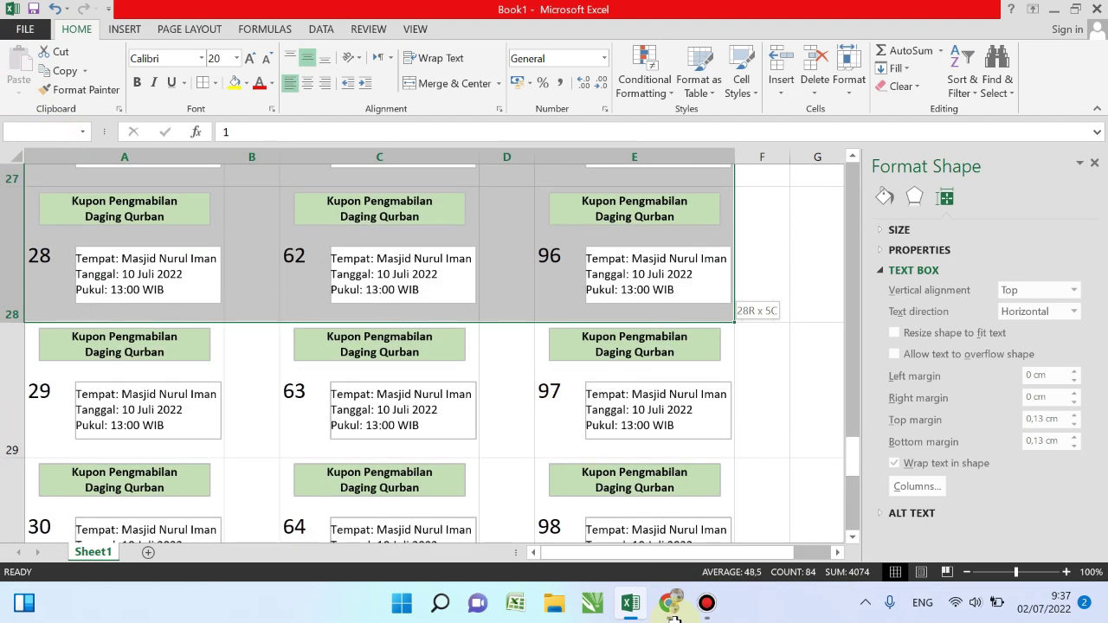
mouse_move(685, 545)
mouse_down()
mouse_move(677, 592)
mouse_move(674, 145)
mouse_up()
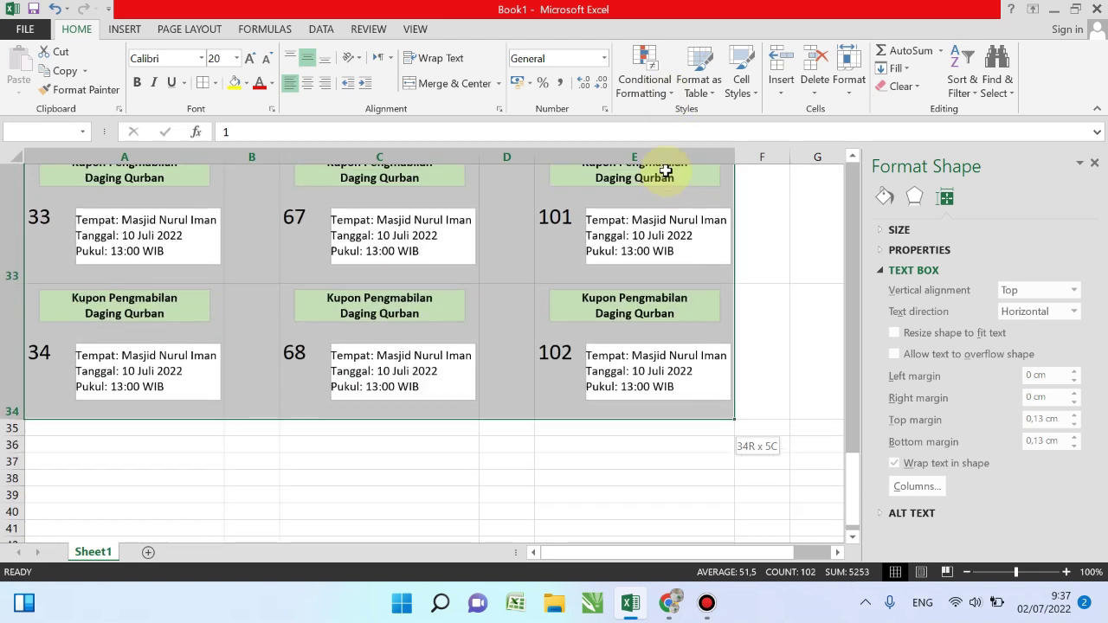
drag(674, 145, 675, 414)
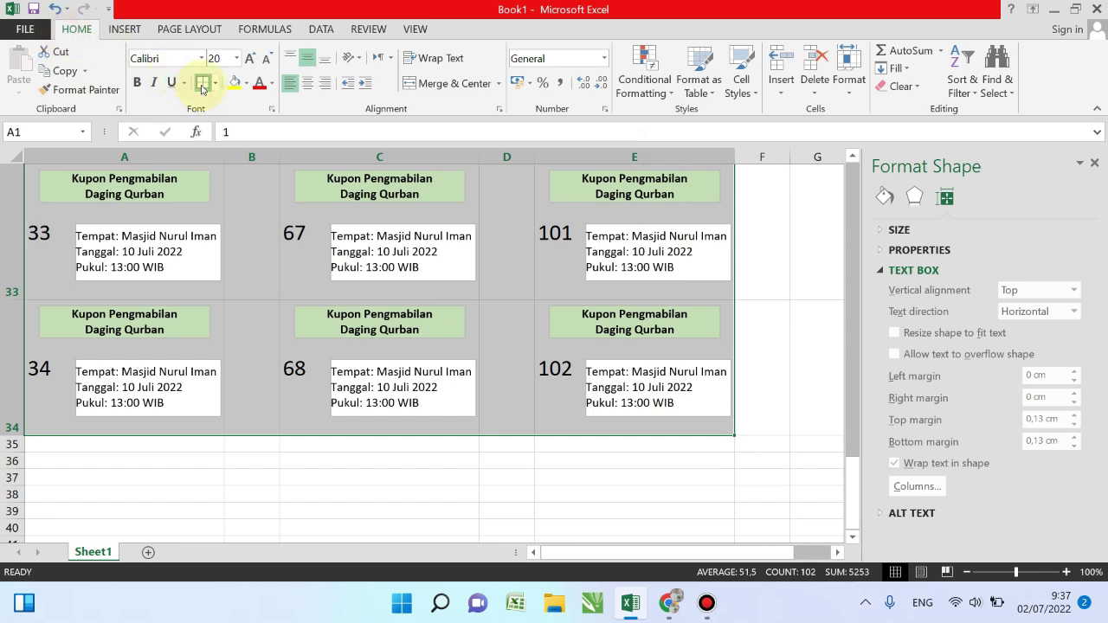
click(216, 84)
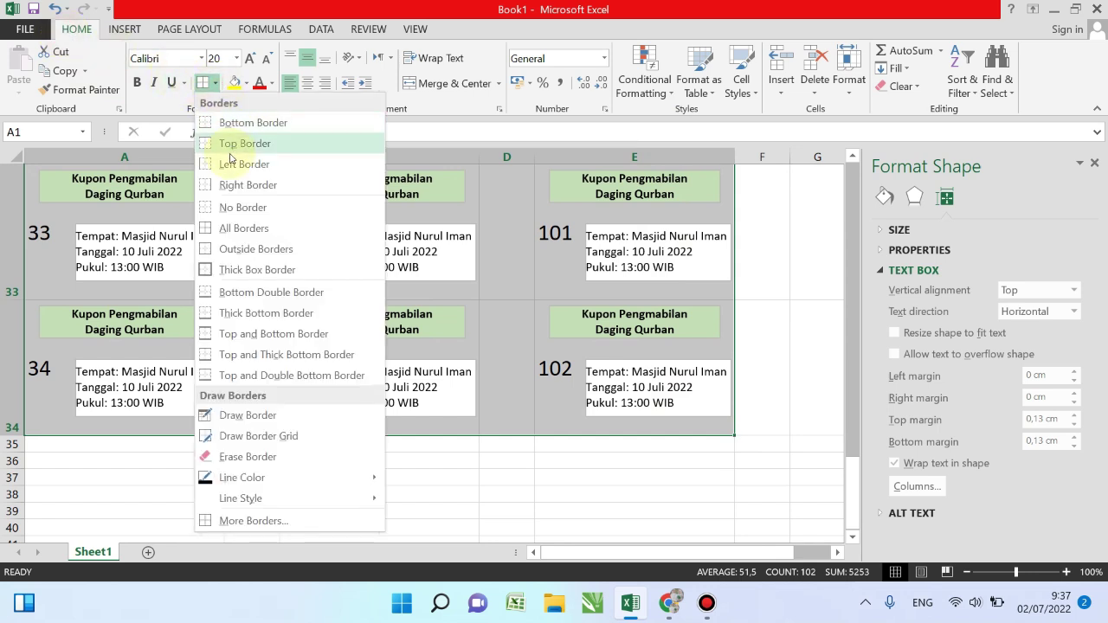
click(248, 228)
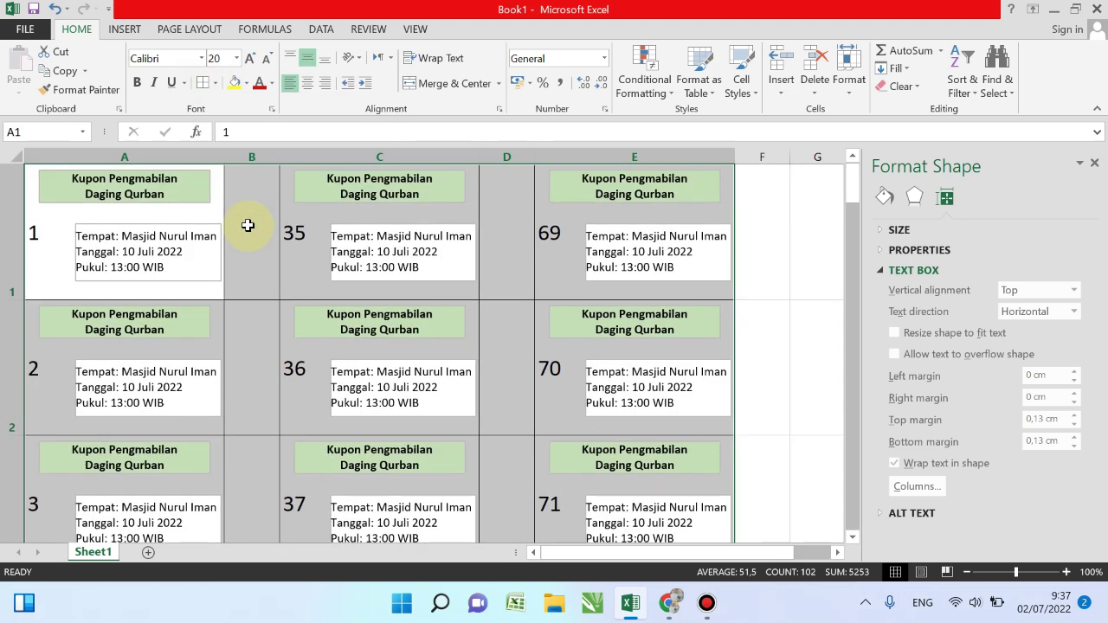
click(774, 264)
Step: Narrow spacer columns B and D to about 0,89 width
click(851, 194)
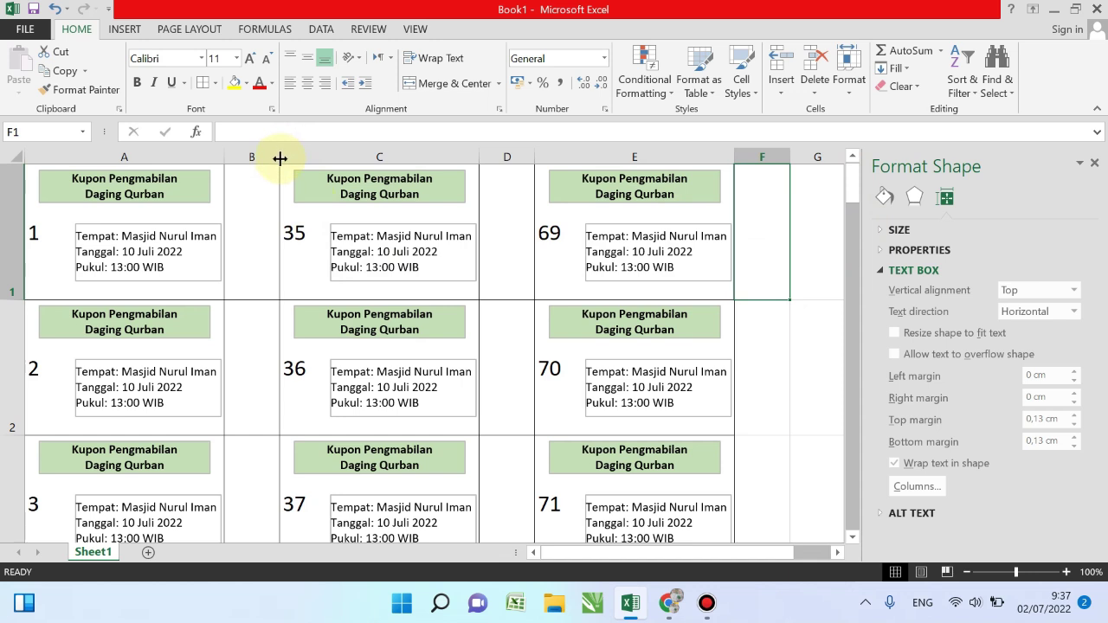
drag(280, 157, 244, 159)
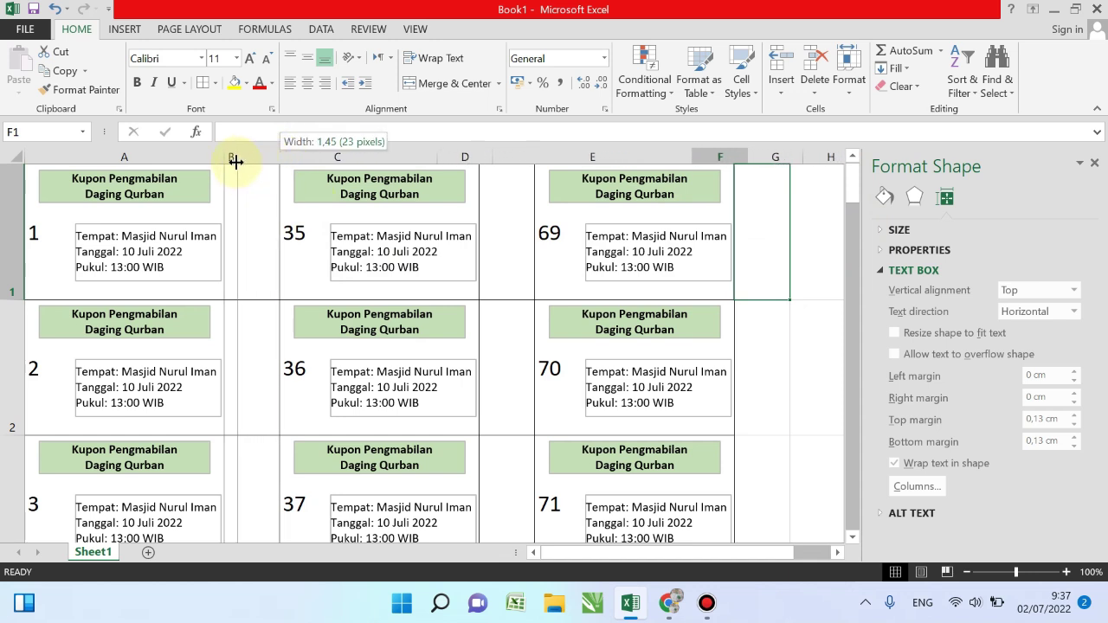
drag(243, 159, 234, 162)
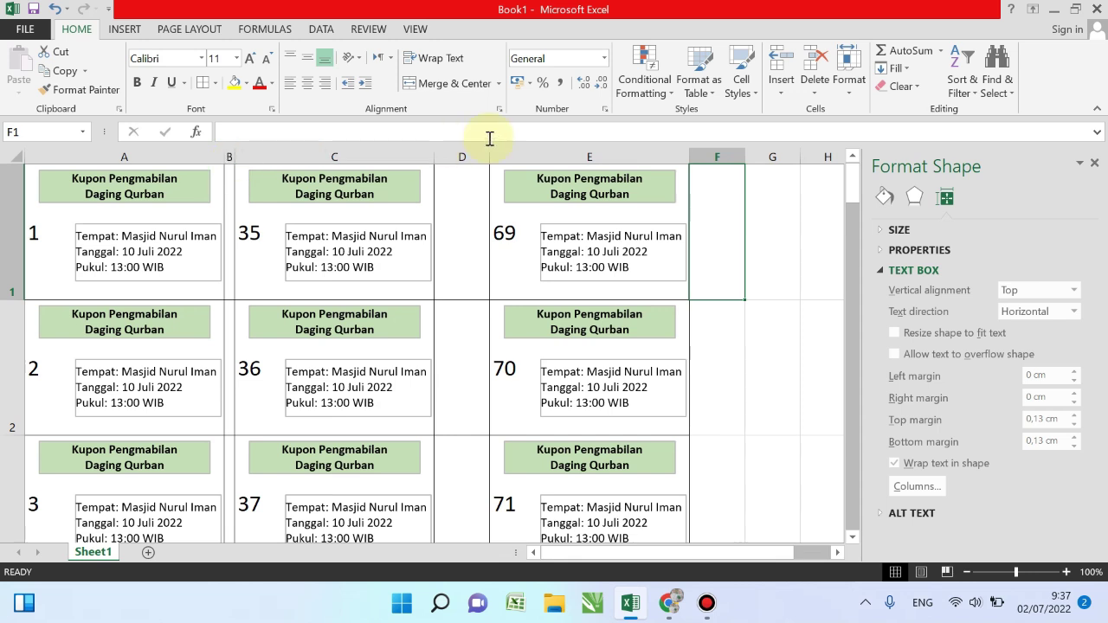
drag(488, 149, 440, 161)
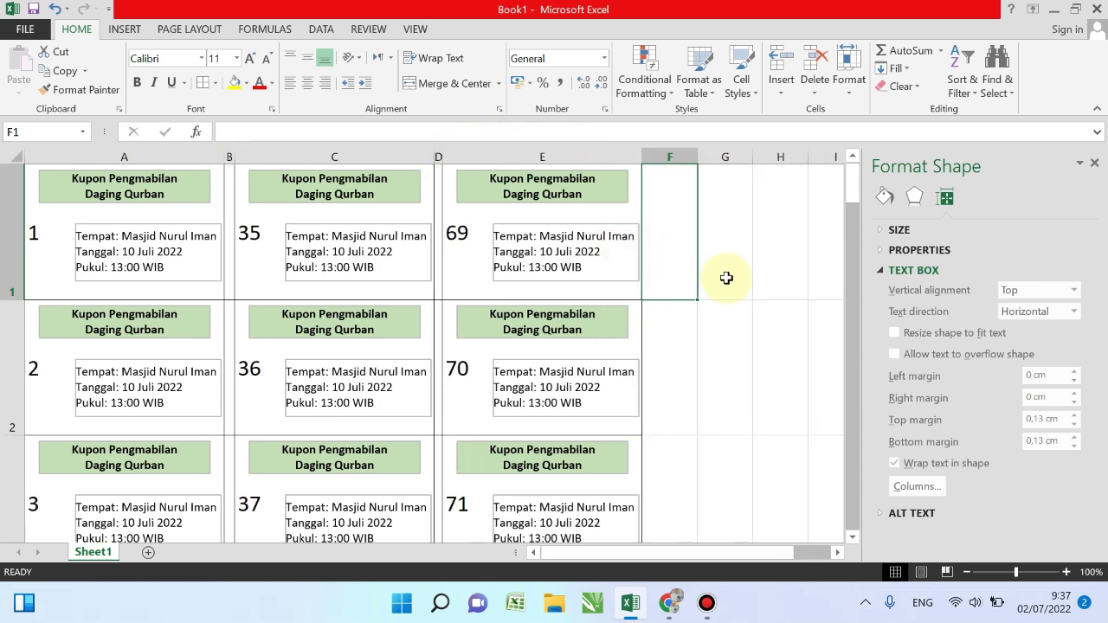
click(739, 322)
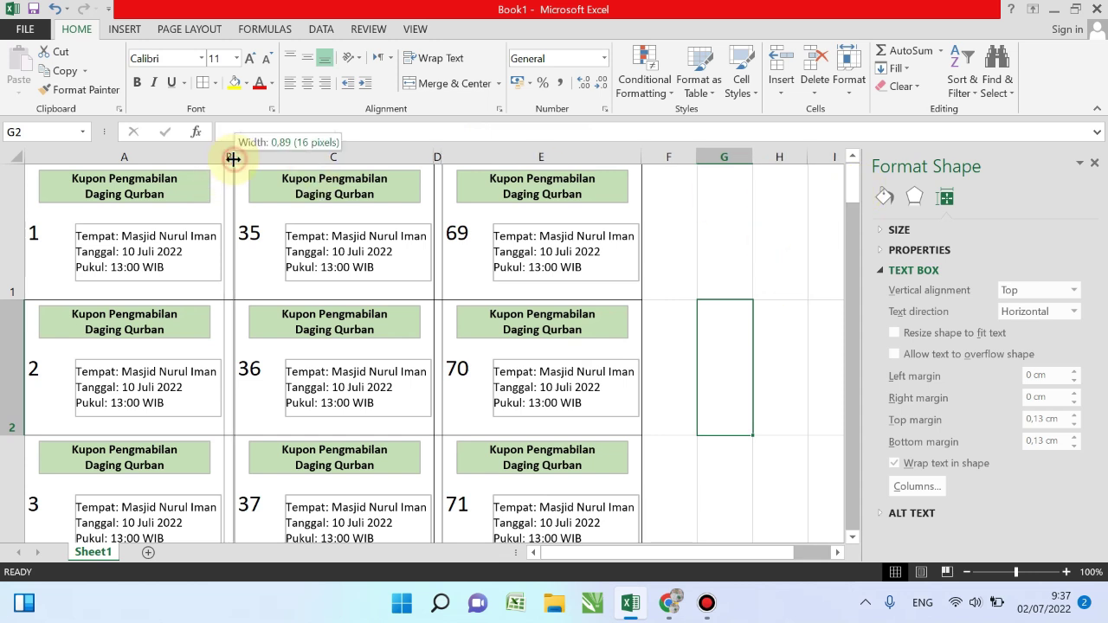
drag(234, 159, 229, 159)
click(651, 218)
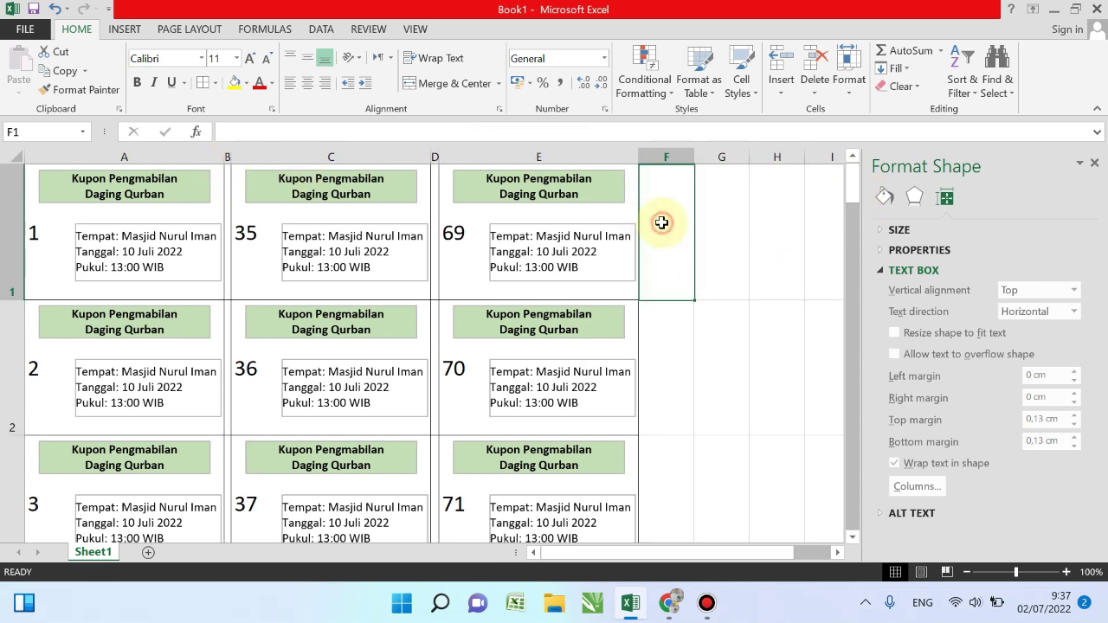
Step: In Page Setup, set the left and right margins to 0,5 cm
click(25, 29)
click(53, 199)
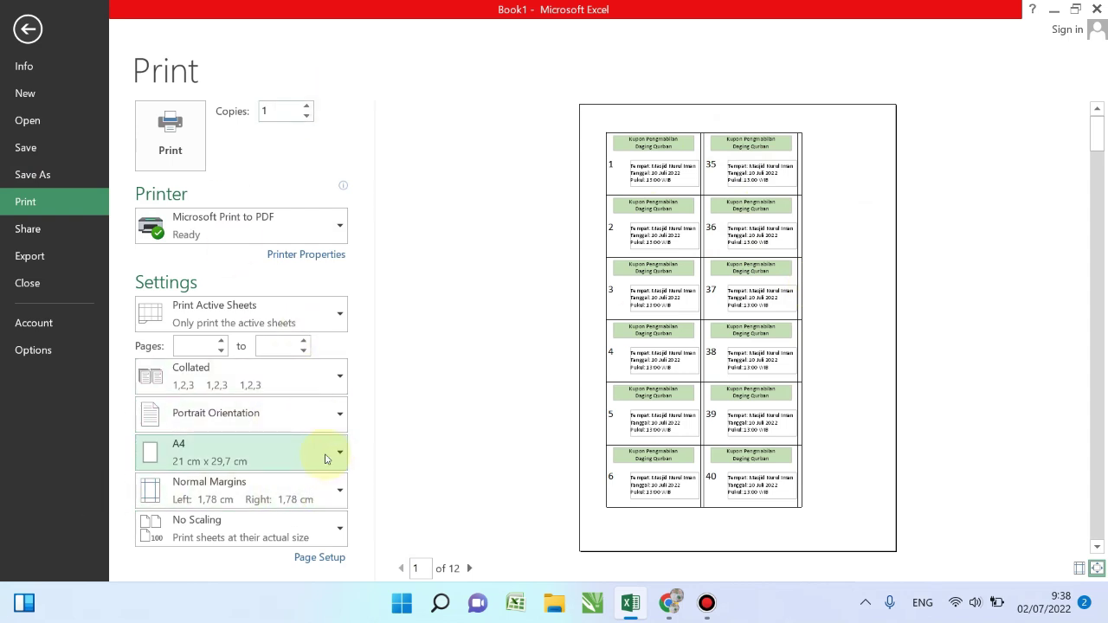
click(319, 557)
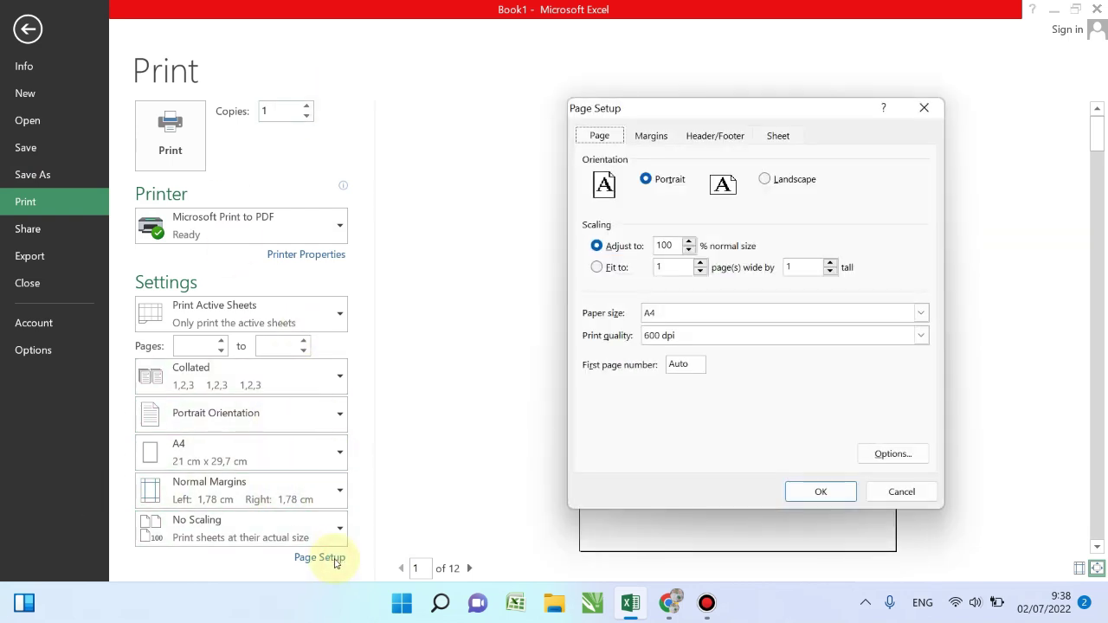
click(641, 138)
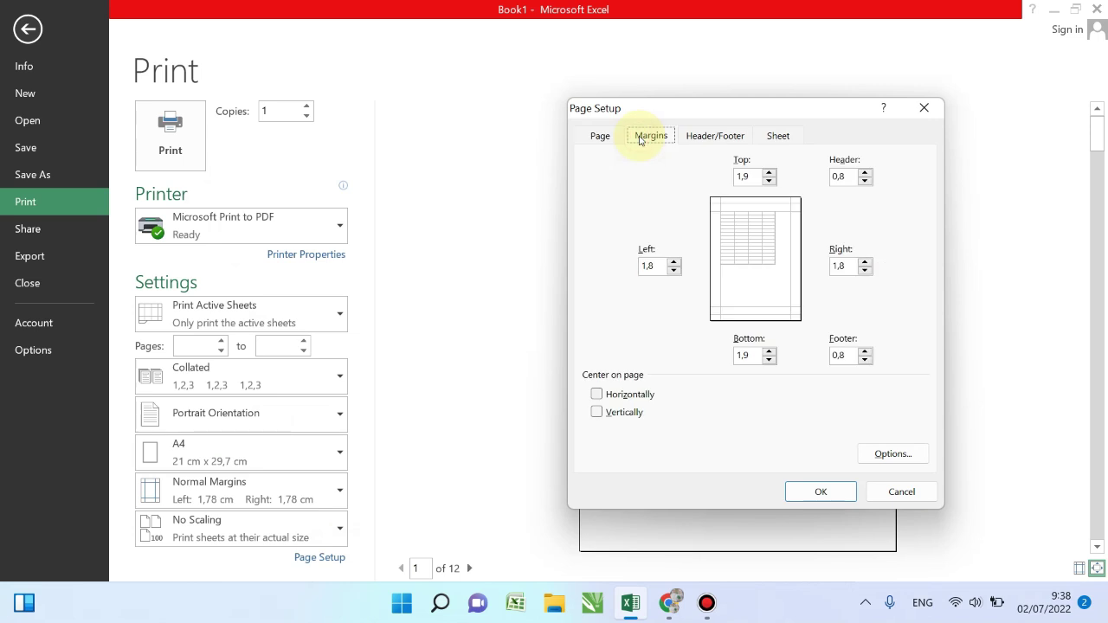
click(673, 270)
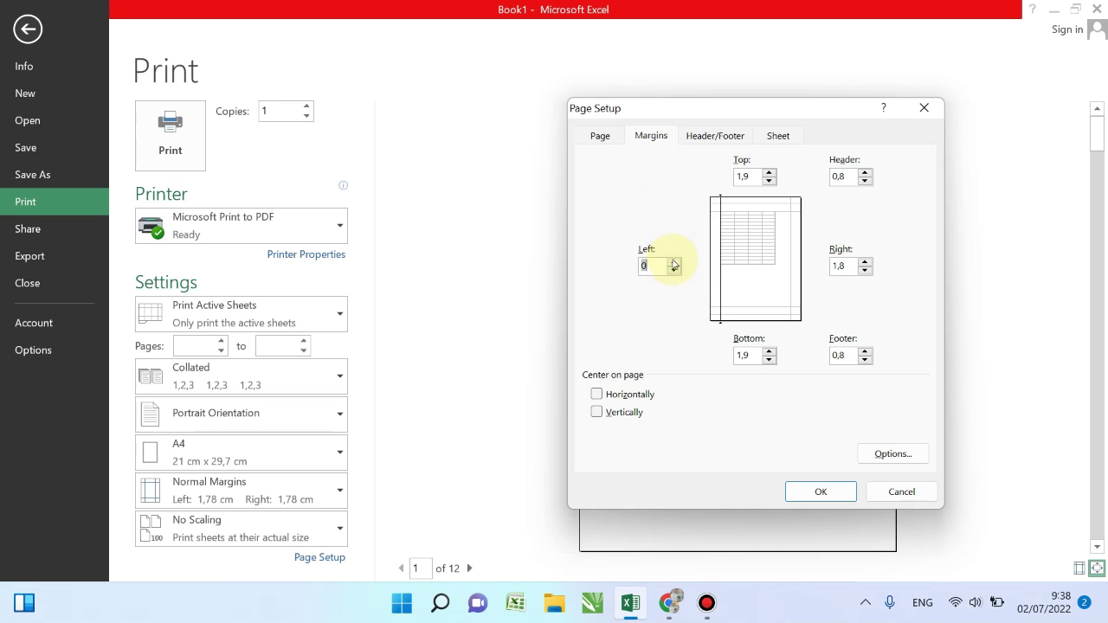
click(866, 271)
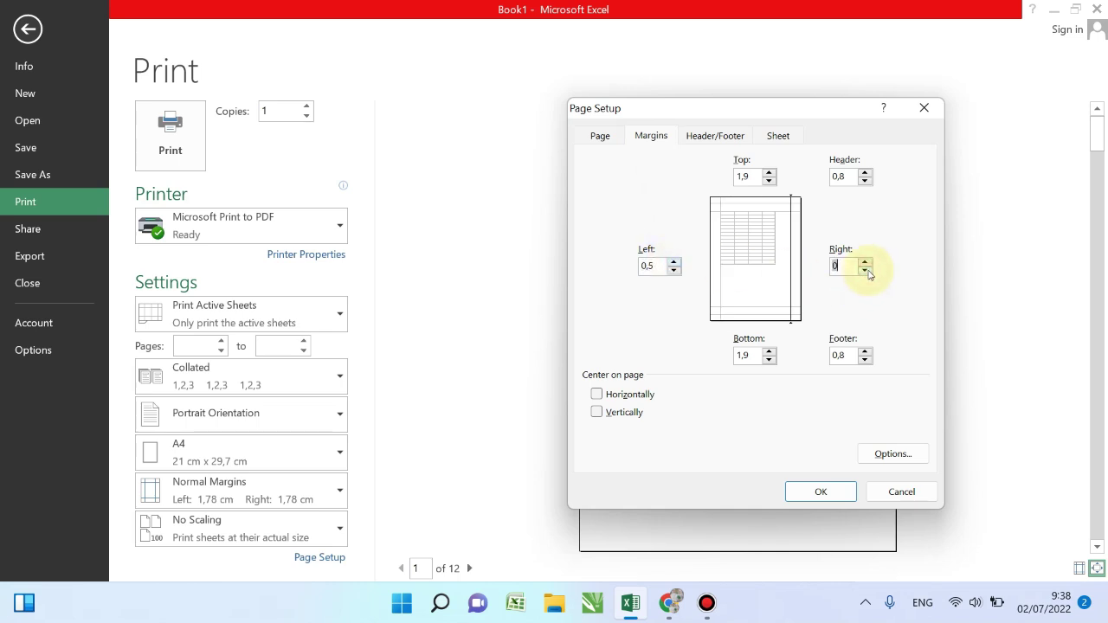
click(822, 491)
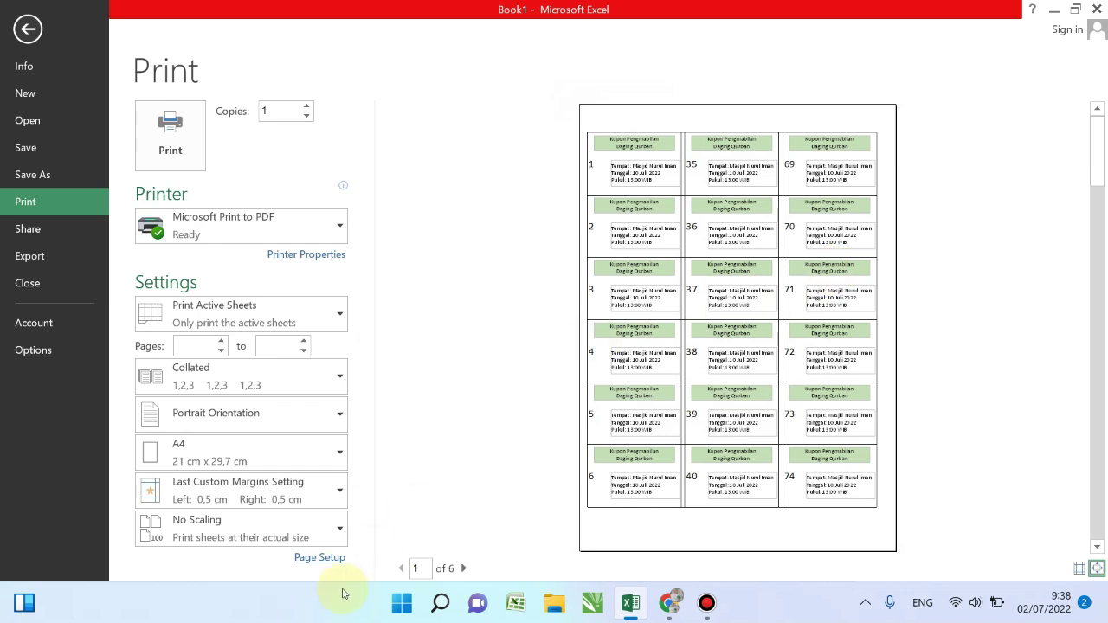
Step: Center the coupon grid horizontally on the page via Page Setup margins
click(322, 557)
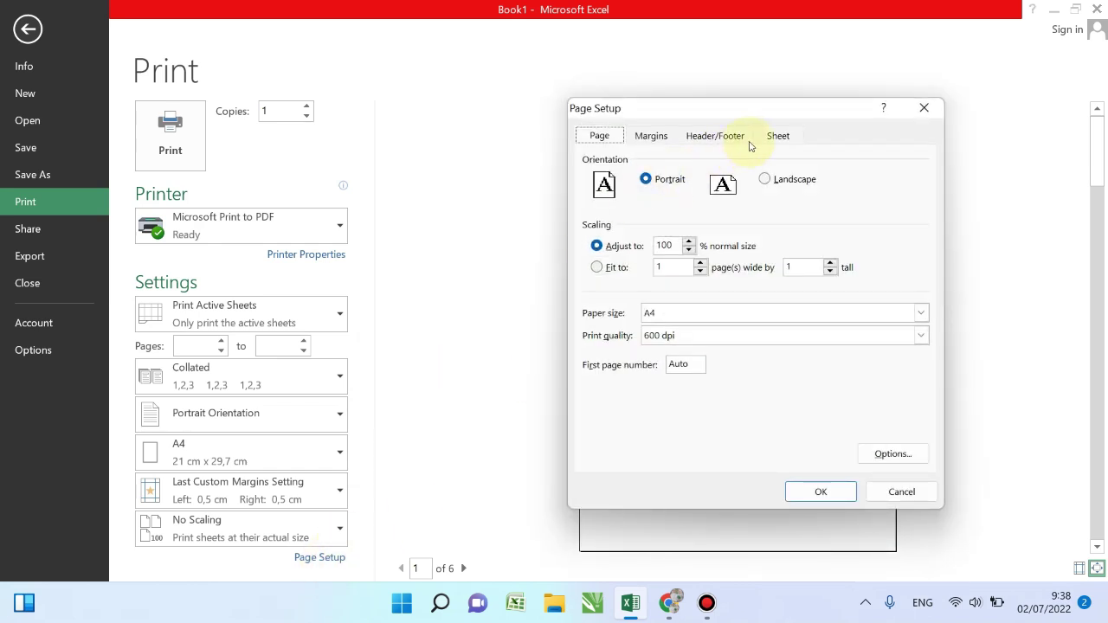
click(652, 143)
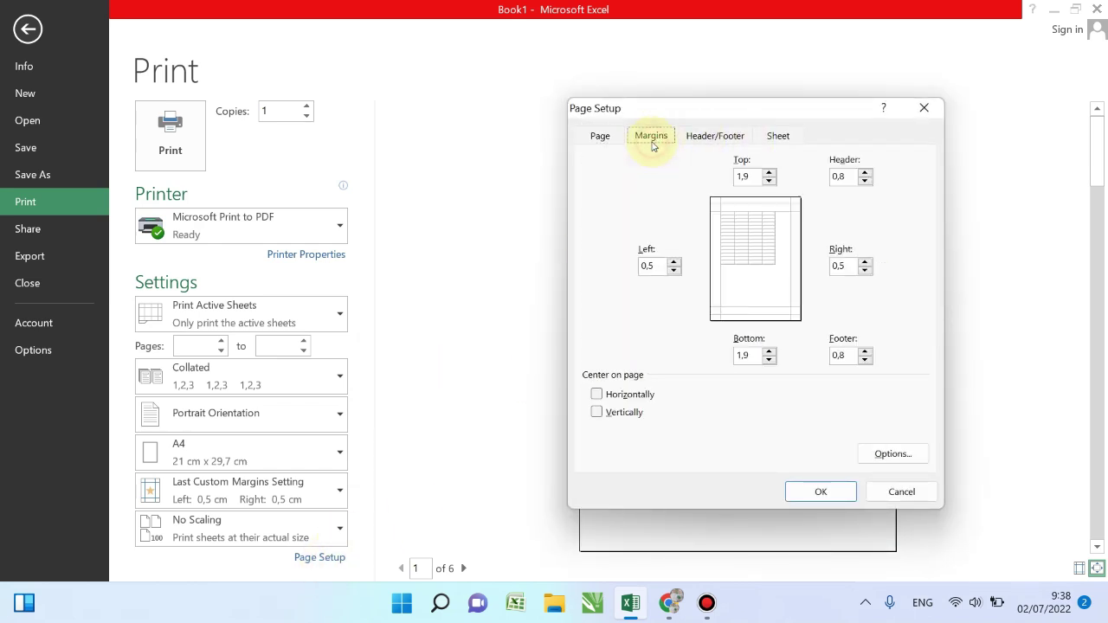
click(613, 398)
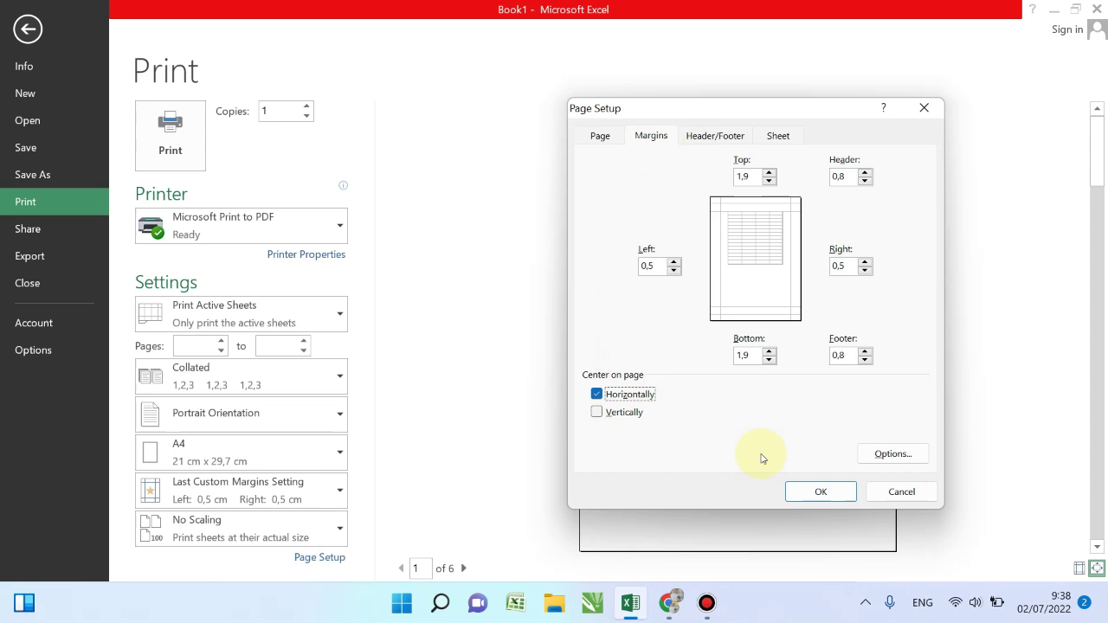
click(838, 490)
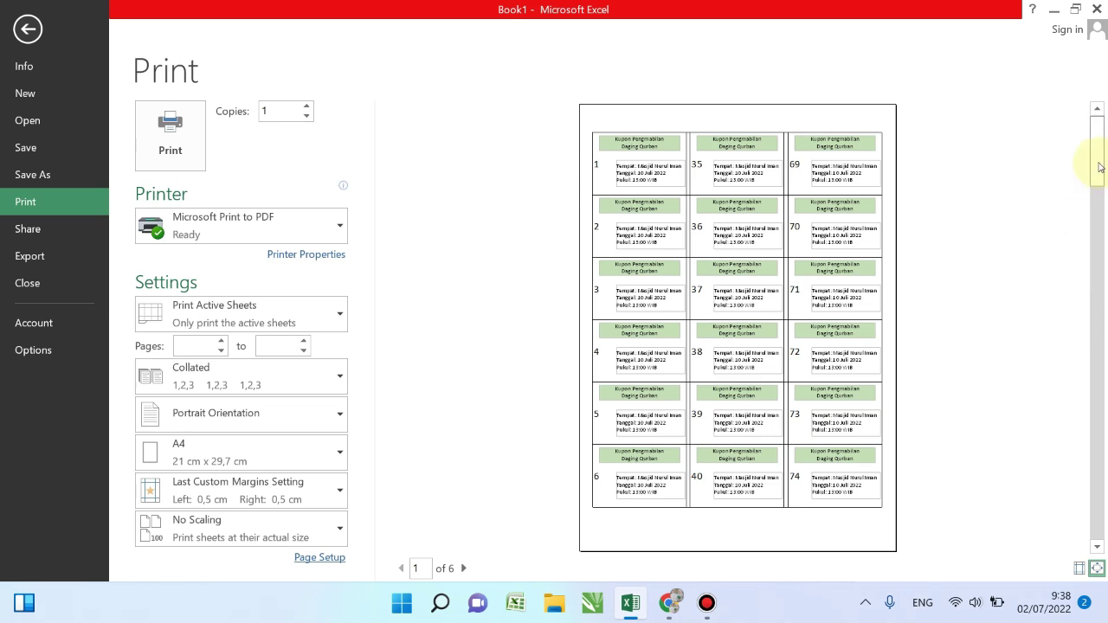
Step: Scroll the print preview through pages 1 to 6, ending on coupons 99–102
drag(1095, 165, 1099, 216)
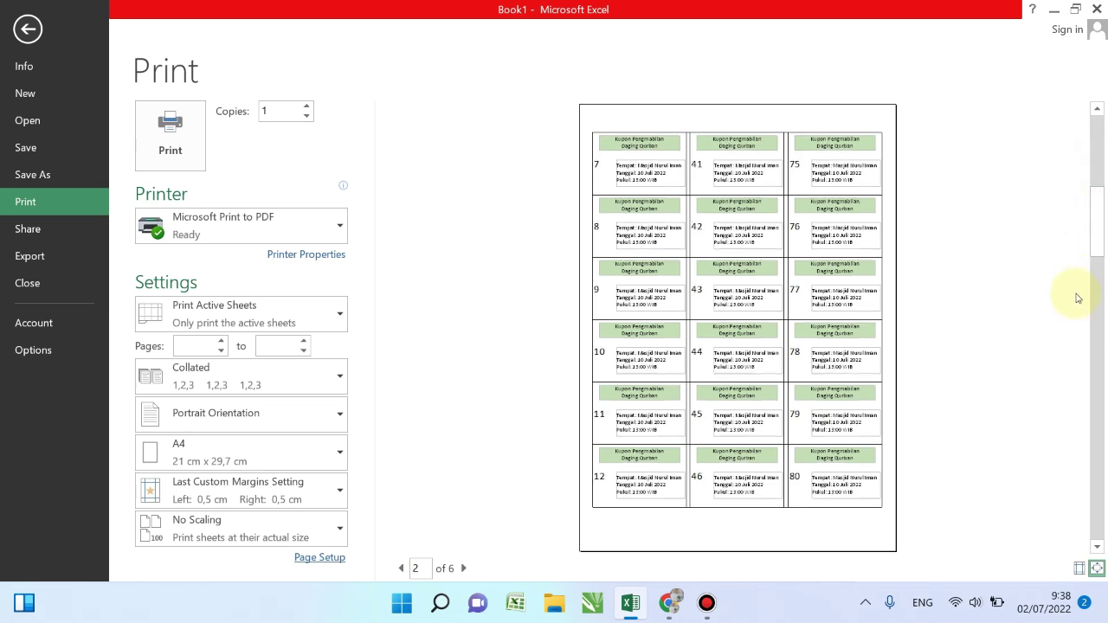
drag(1094, 235, 1085, 460)
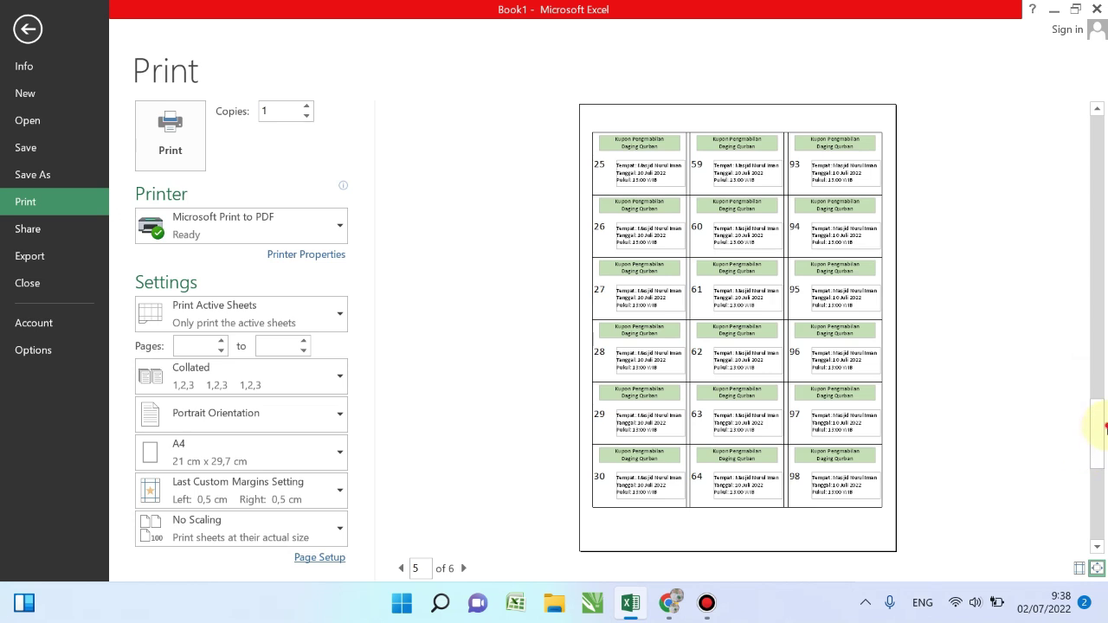
drag(1097, 471, 1100, 519)
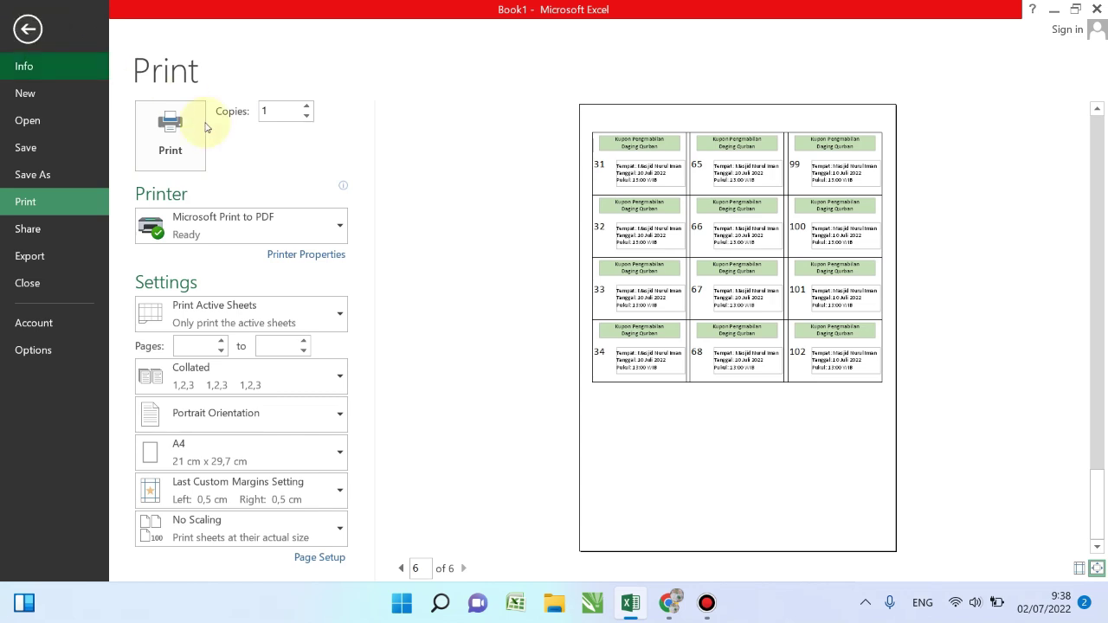
Step: Return to the Sheet1 grid and close the Format Shape pane
click(29, 28)
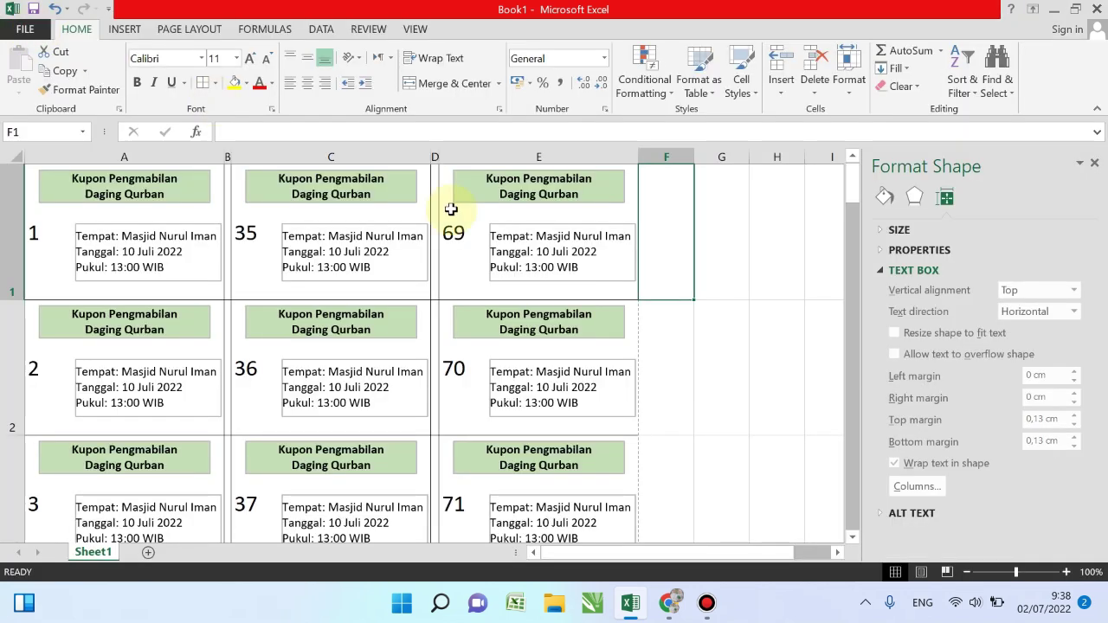
click(779, 363)
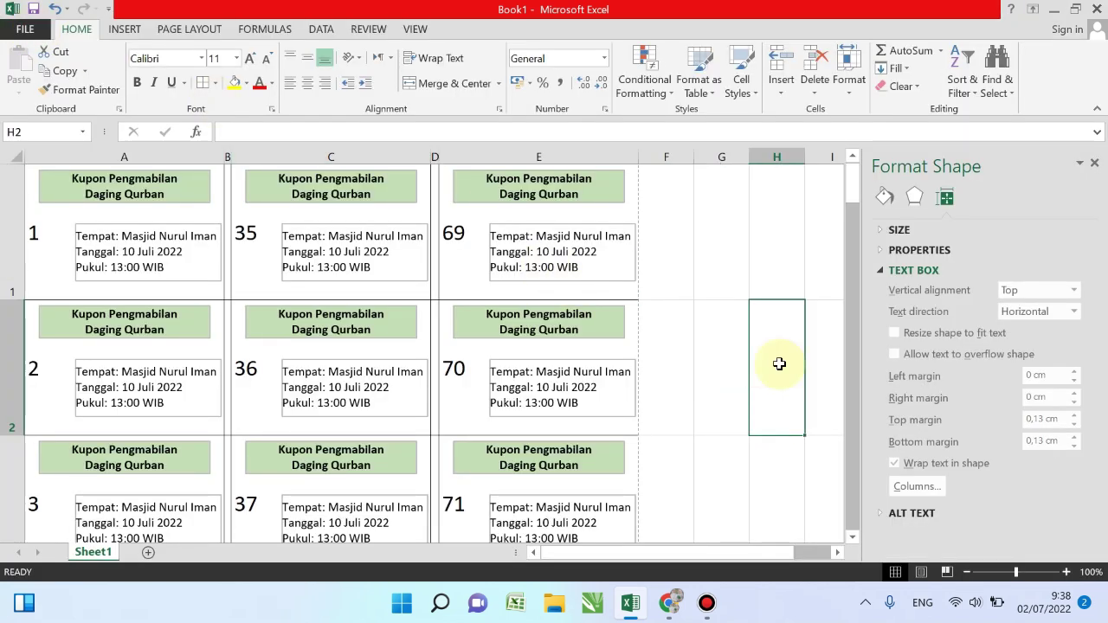
click(738, 279)
click(781, 239)
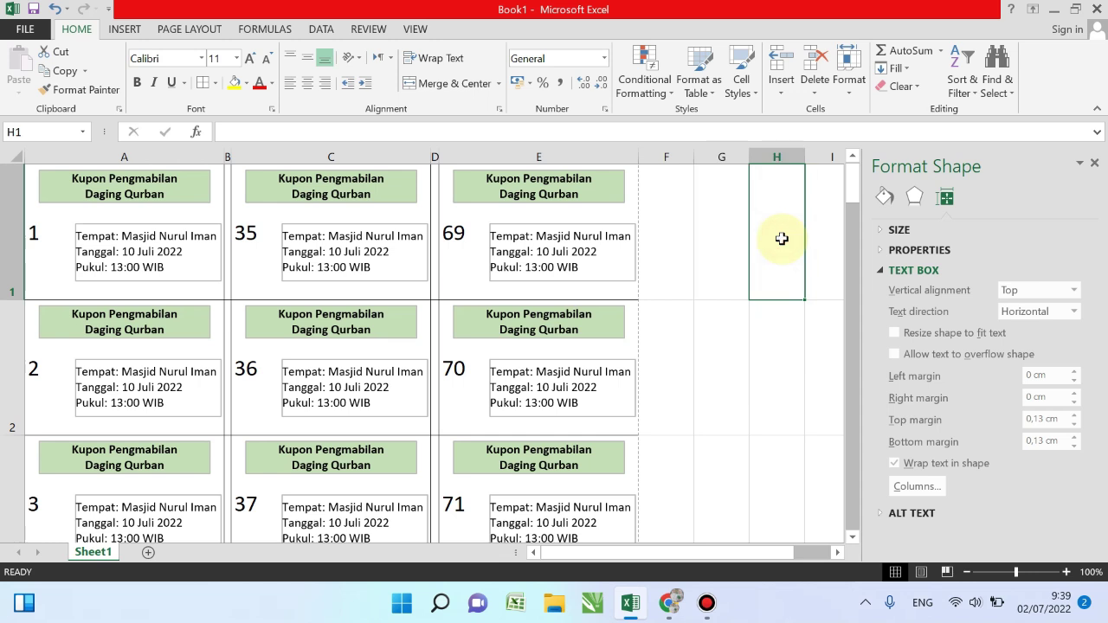
click(1095, 165)
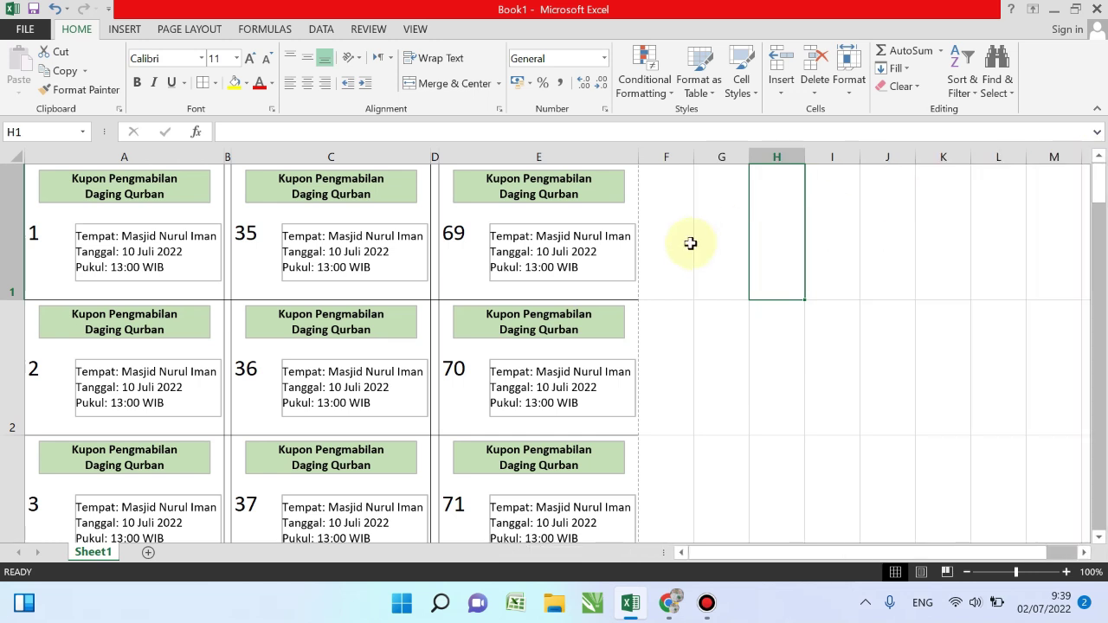
click(712, 250)
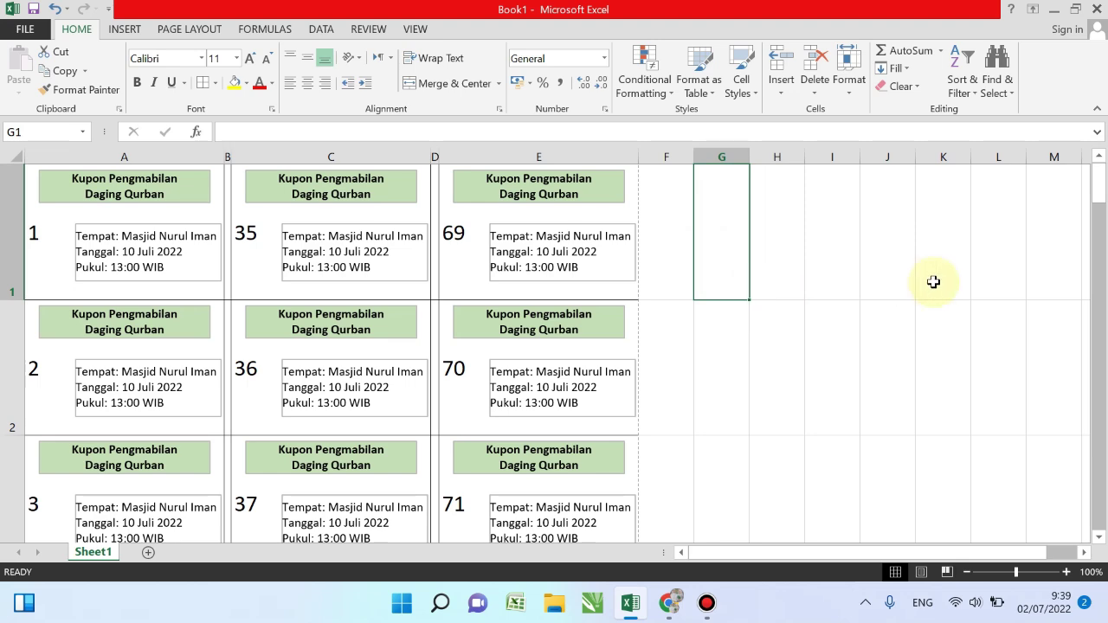
Step: Scroll down the sheet to row 34 to review coupons 34, 68 and 102
drag(1100, 180, 1094, 305)
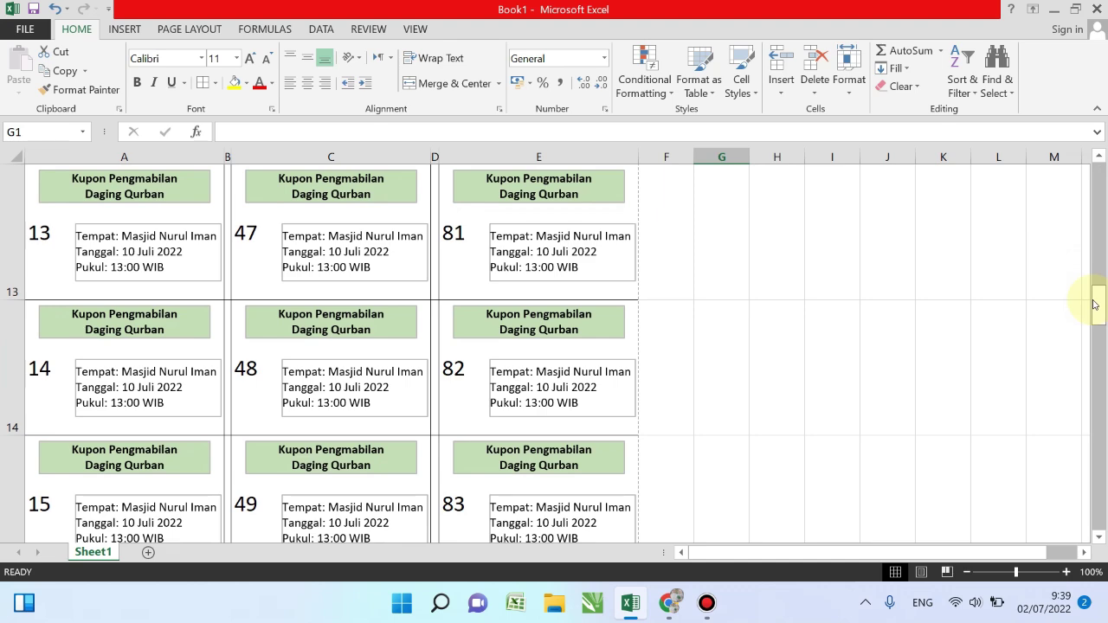
drag(1095, 305, 1102, 386)
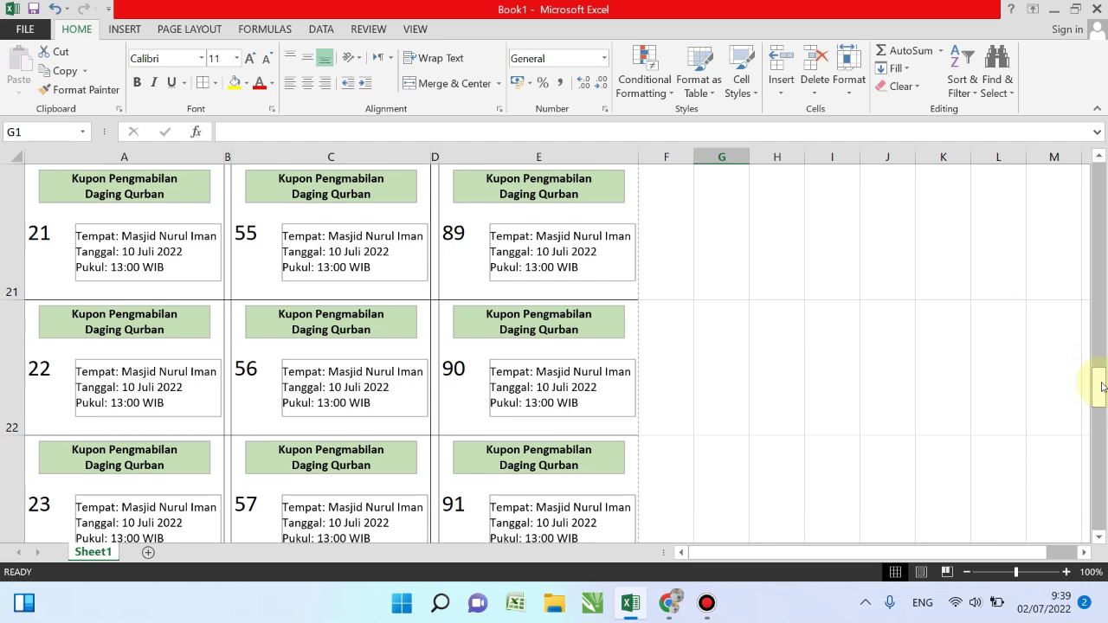
drag(1102, 386, 1100, 510)
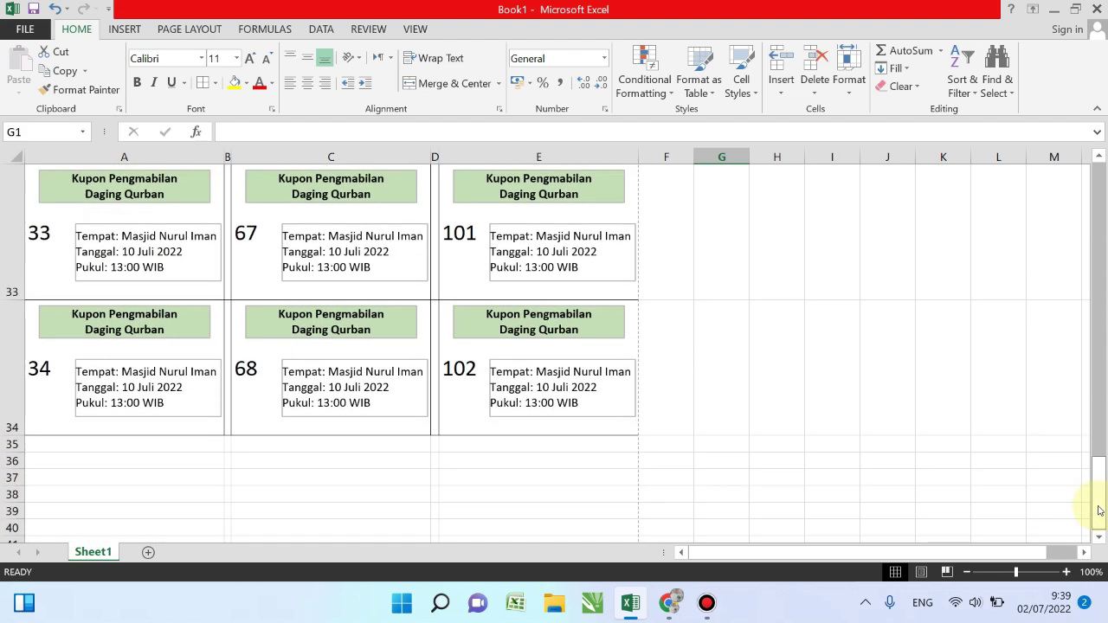